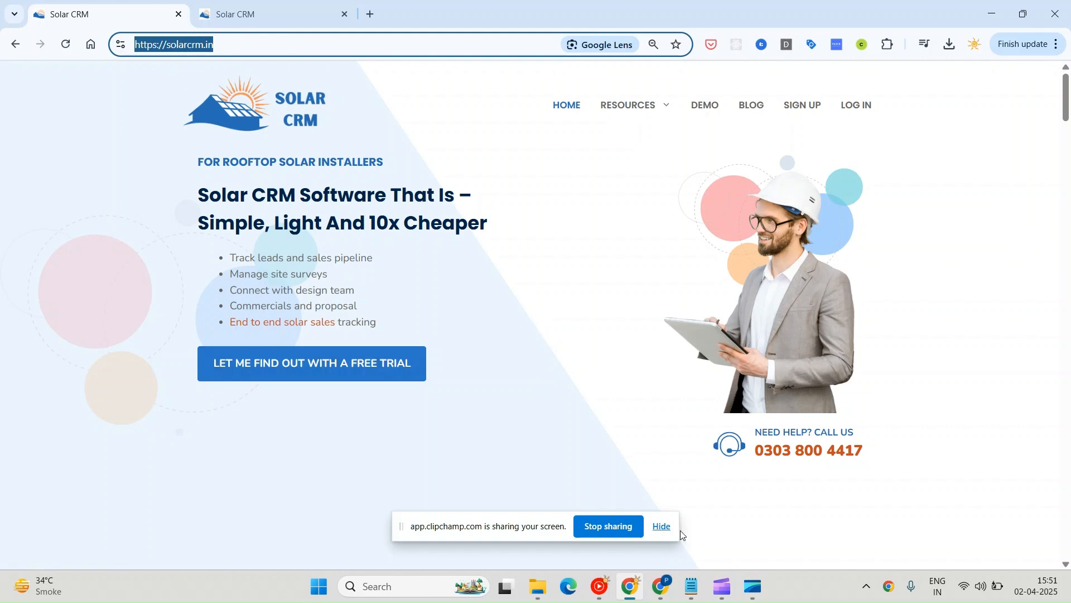
Step: Switch to the Fuzen browser window and examine the home page address and its main headline
left_click(670, 590)
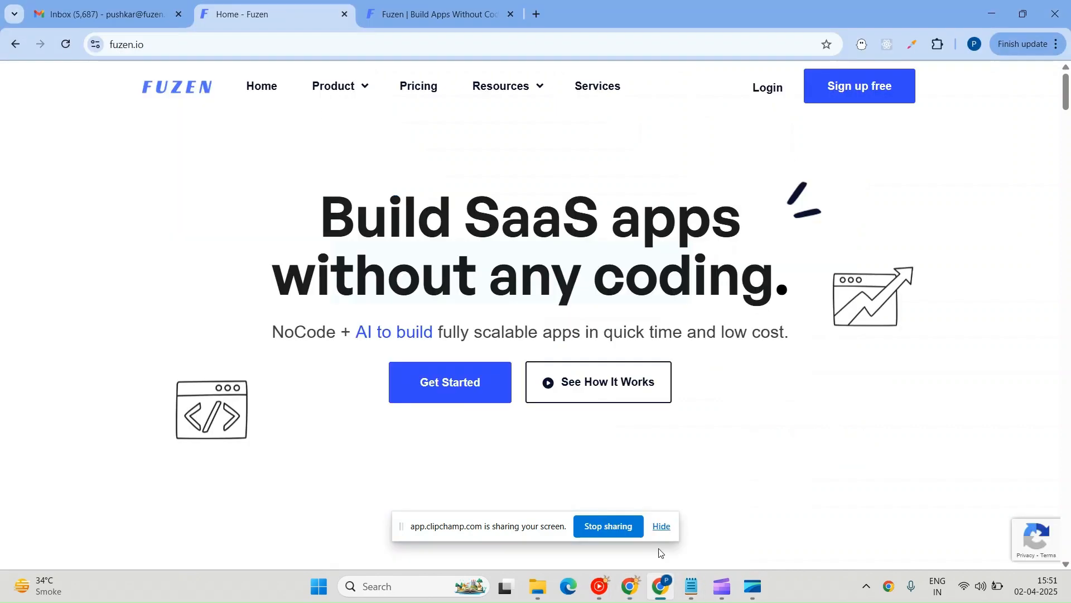
left_click(190, 46)
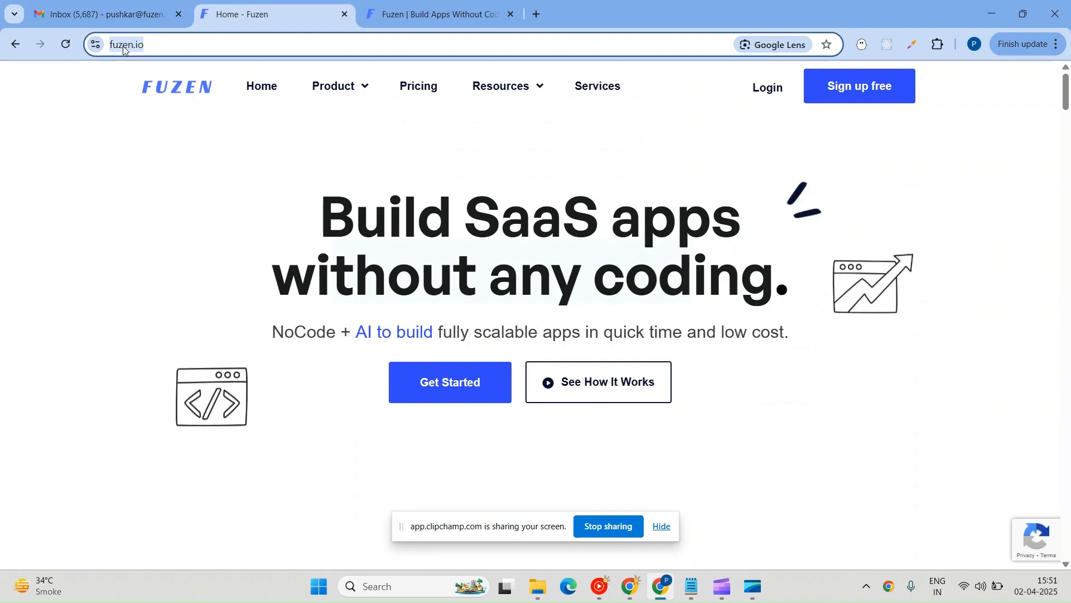
left_click_drag(305, 203, 785, 263)
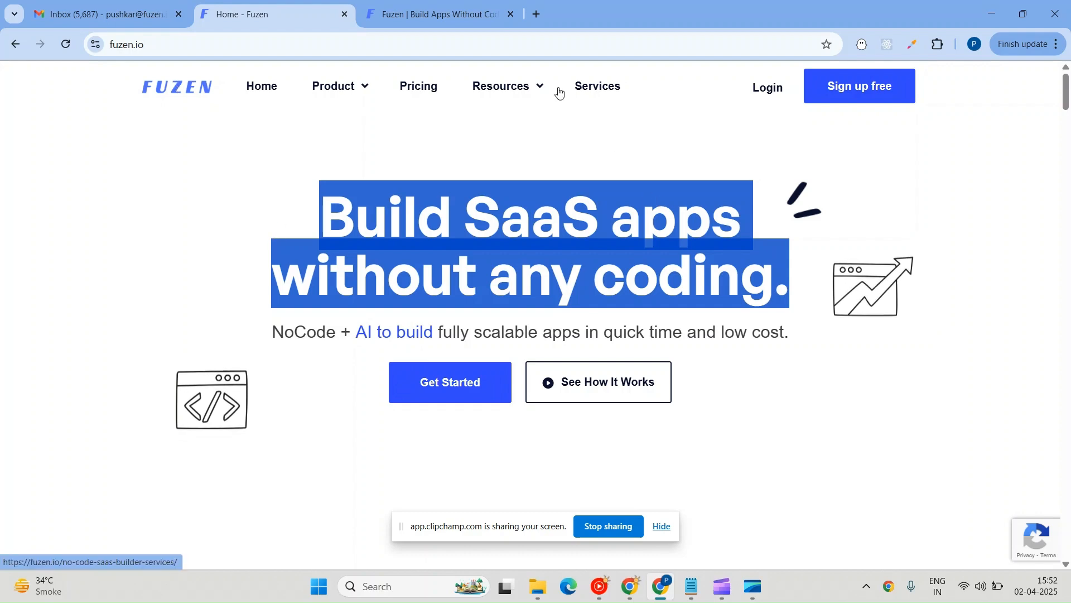
Step: Look through the Fuzen workspace, including the AI app building option and the list of existing apps
left_click(457, 15)
scroll(452, 202, "down", 6)
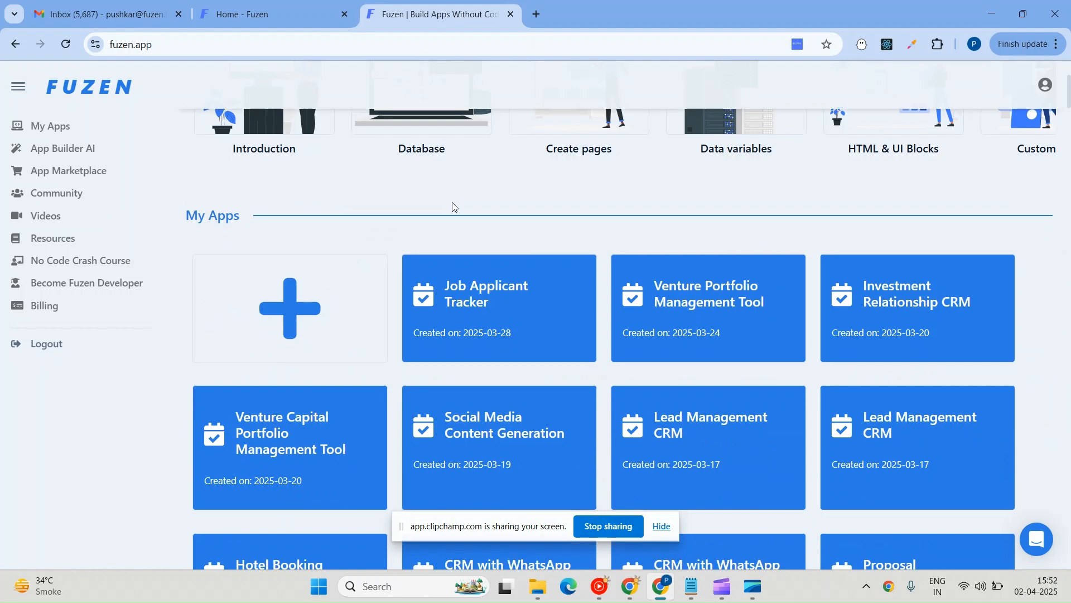
scroll(452, 202, "up", 6)
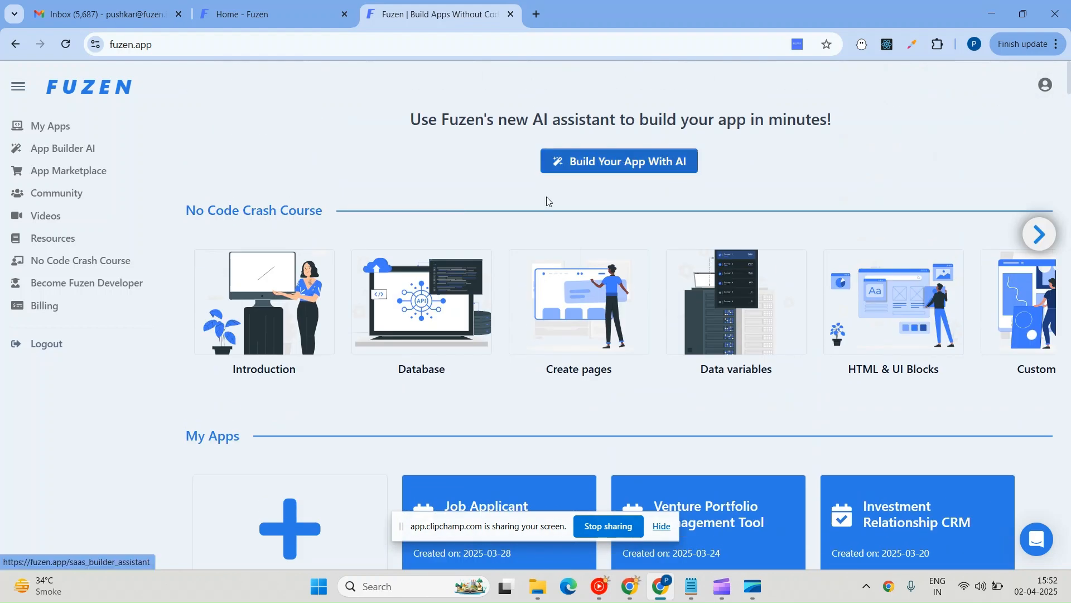
scroll(545, 199, "down", 3)
scroll(396, 173, "down", 3)
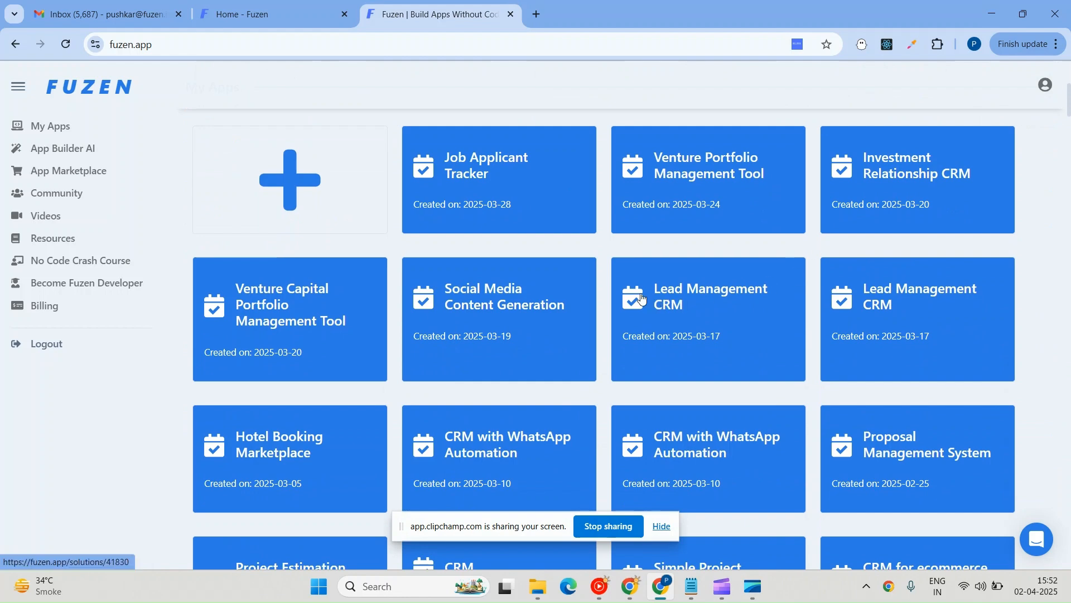
Step: Return to the Solar CRM app and examine its management sections and the list of pages
left_click(628, 595)
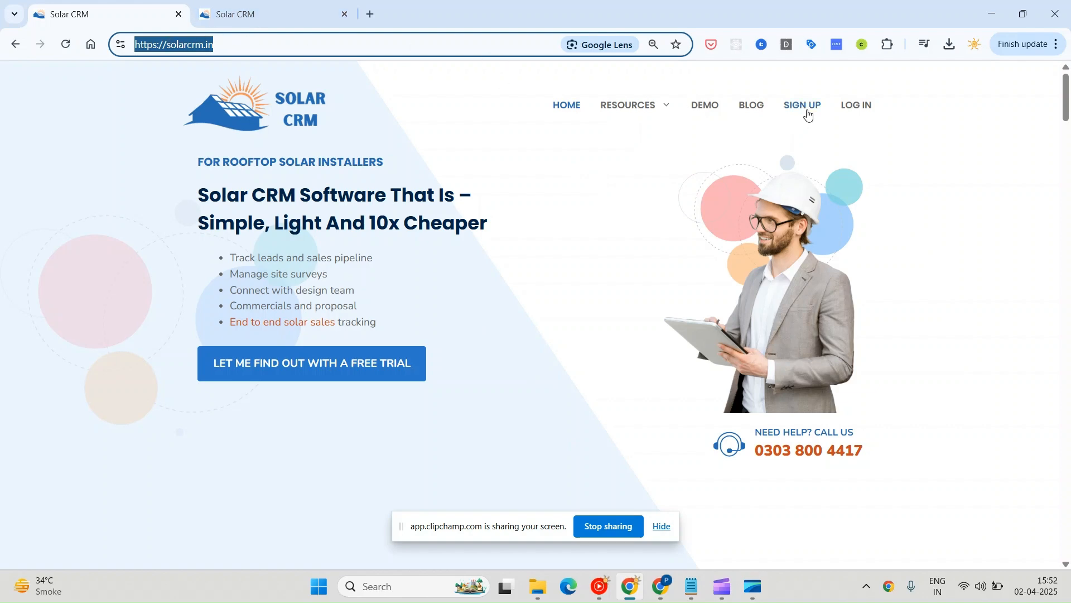
left_click(291, 14)
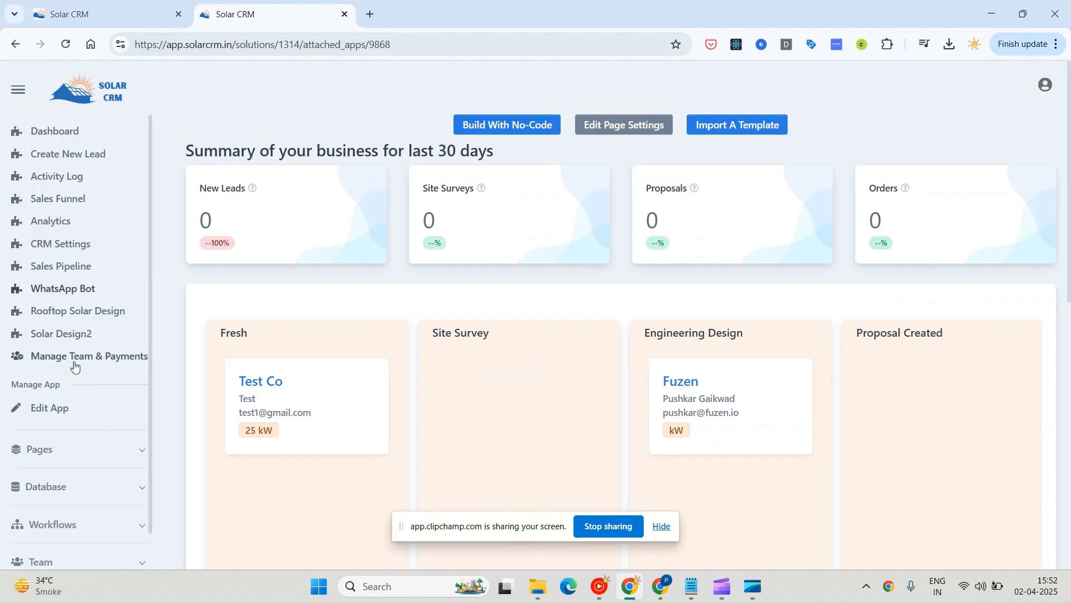
scroll(73, 360, "down", 1)
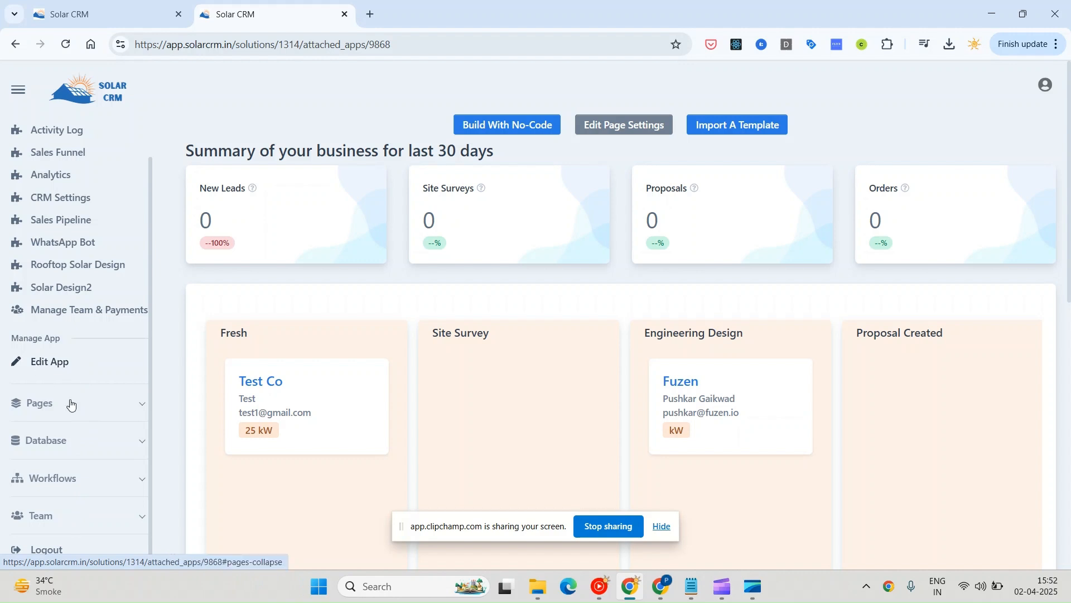
left_click(82, 410)
scroll(82, 410, "down", 6)
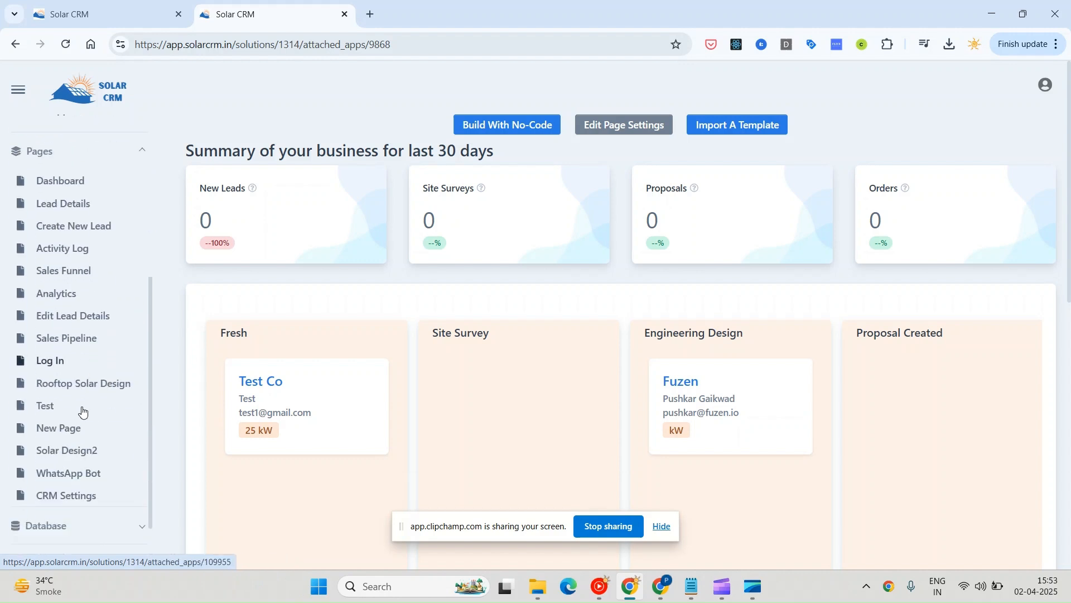
scroll(67, 477, "up", 5)
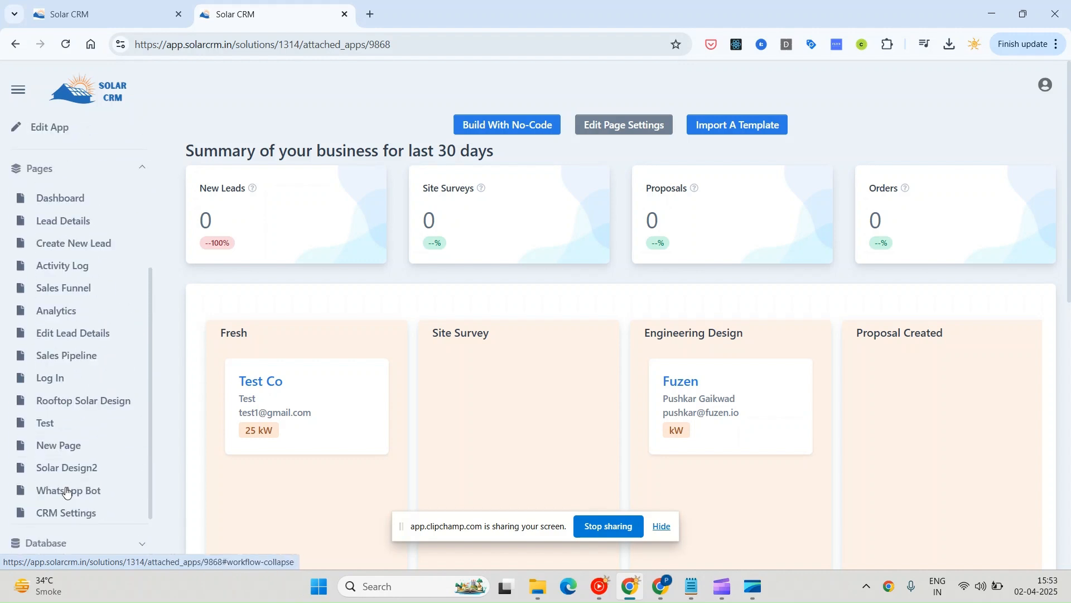
left_click(138, 350)
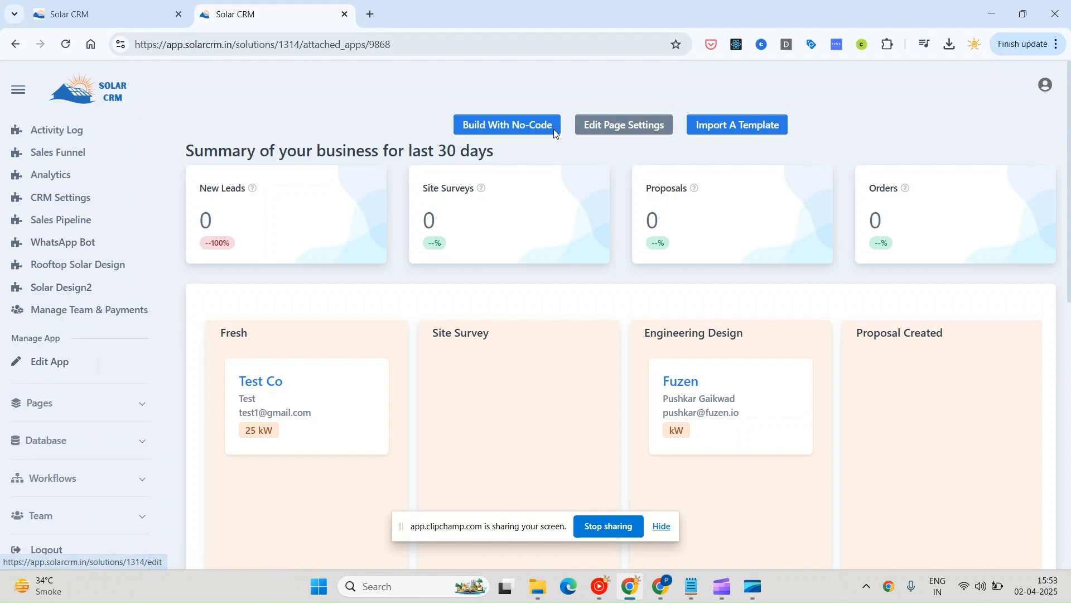
Step: Open the dashboard page in the no-code builder and search the UI Element blocks for "form"
left_click(471, 129)
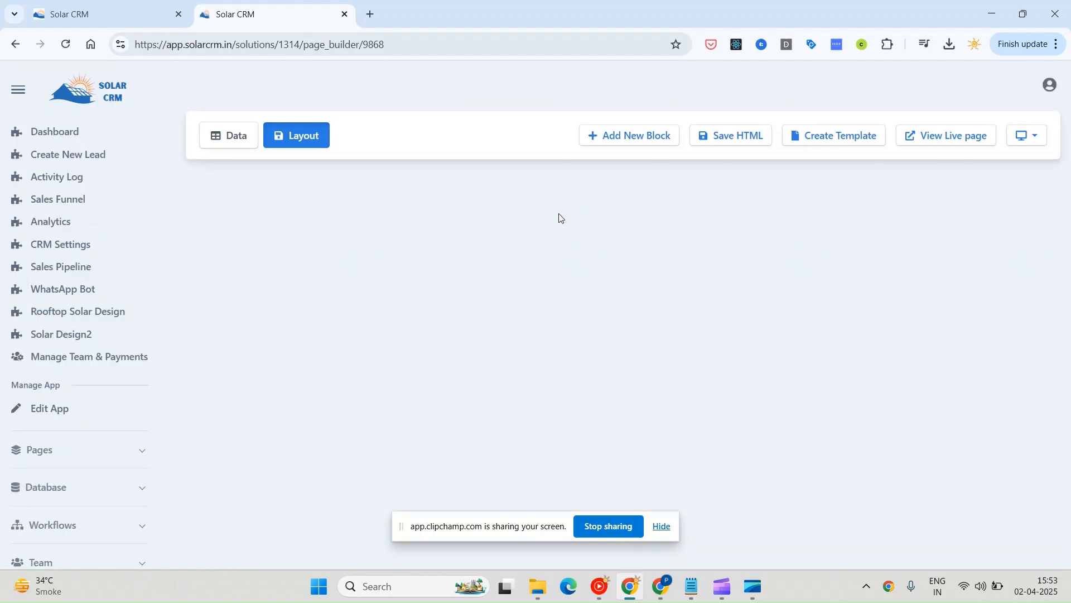
left_click(630, 139)
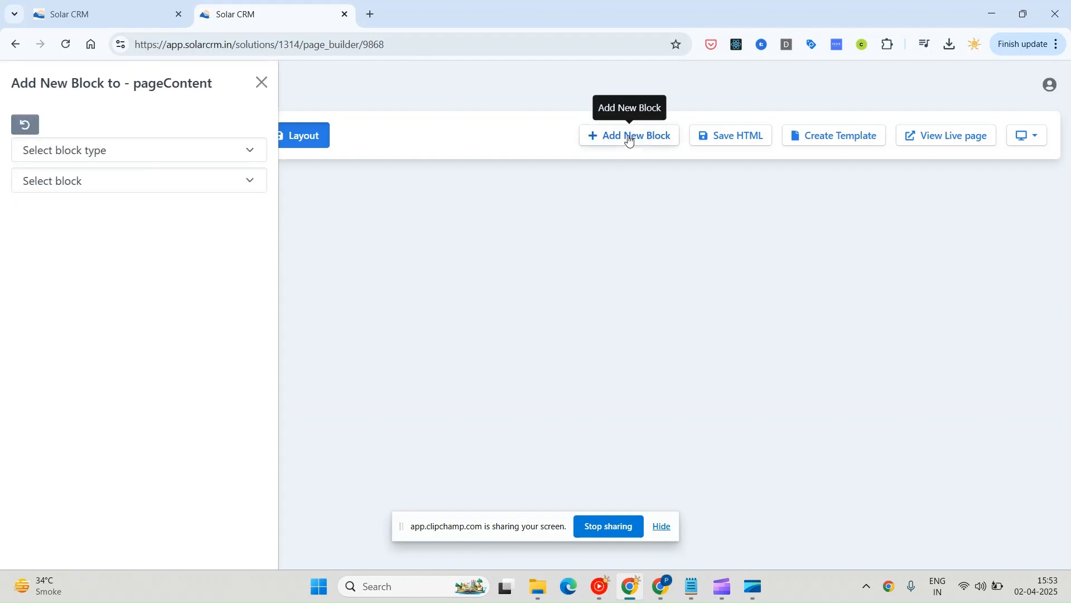
left_click(154, 154)
left_click(104, 236)
left_click(113, 194)
type("form")
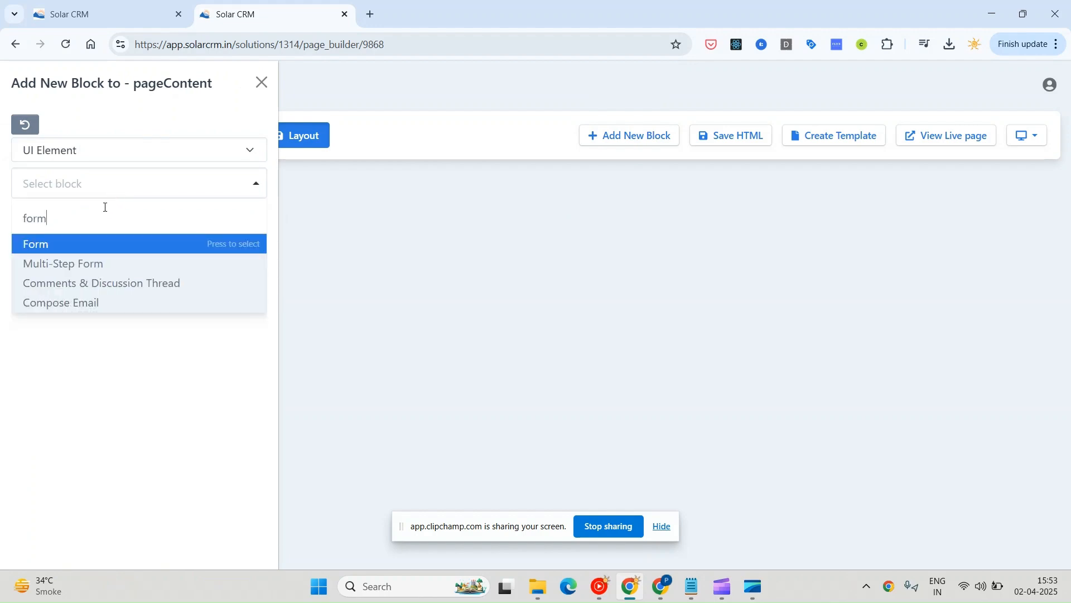
Step: Search the UI Element blocks for "table" and "ch", and dismiss the block selection without adding anything
key("BackSpace")
key("BackSpace")
key("BackSpace")
key("BackSpace")
type("t")
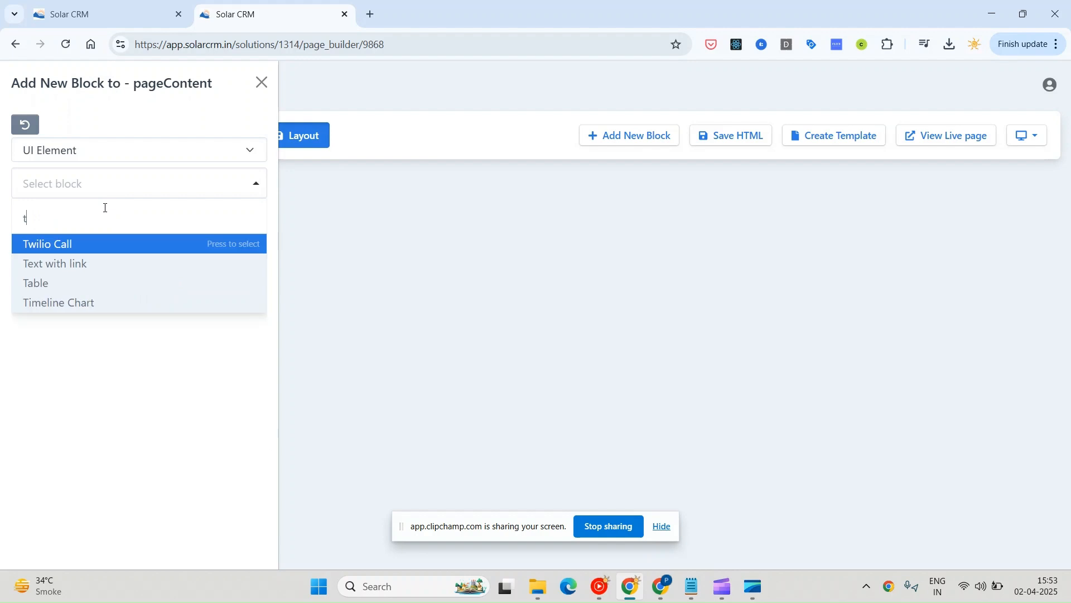
type("able")
key("BackSpace")
key("BackSpace")
key("BackSpace")
key("BackSpace")
key("BackSpace")
type("ch")
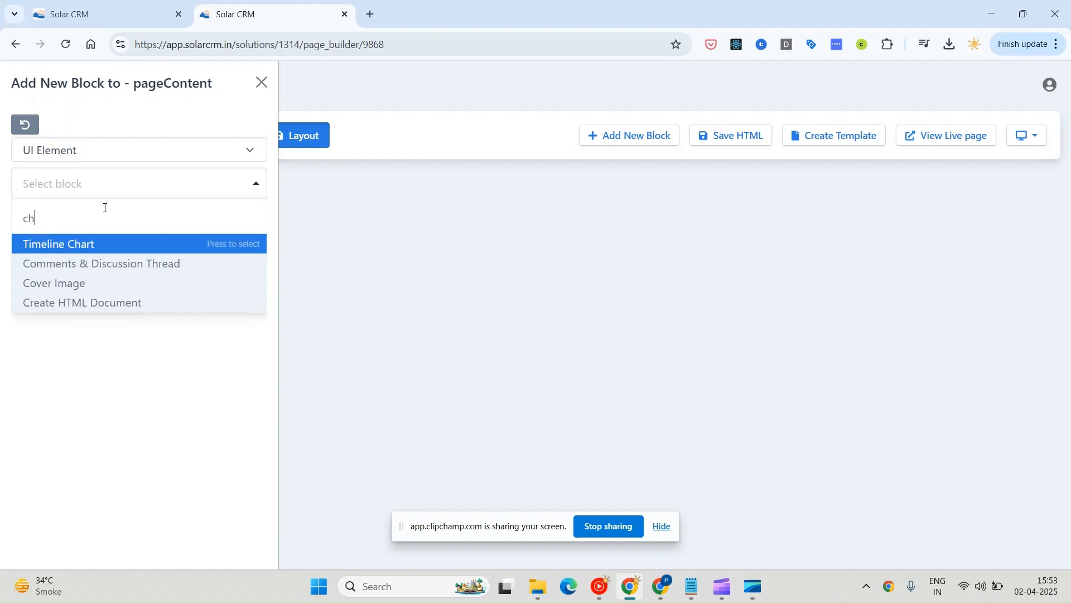
key("BackSpace")
key("BackSpace")
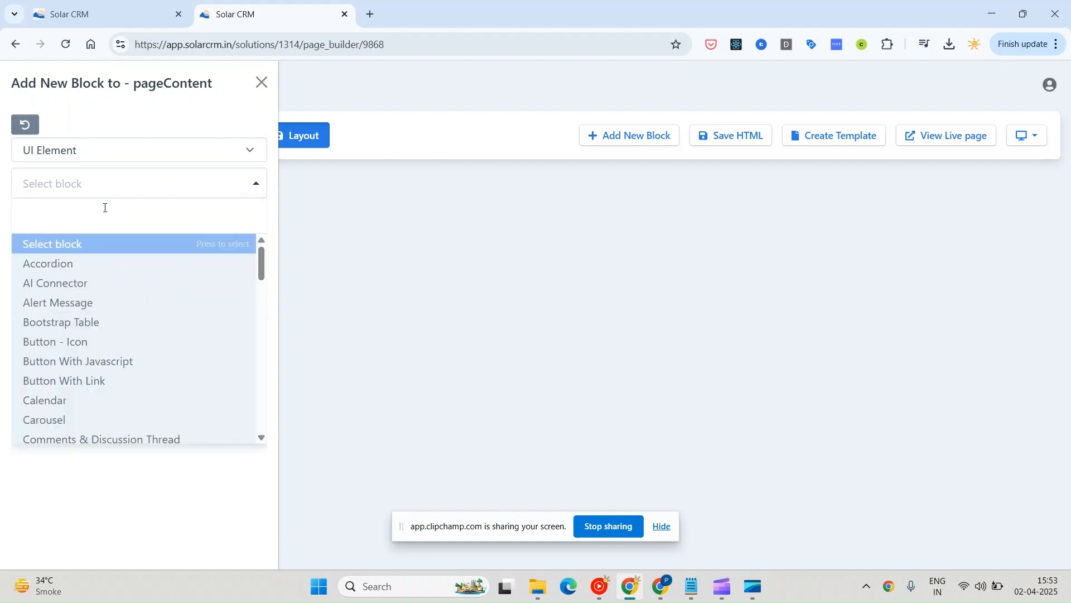
left_click(260, 83)
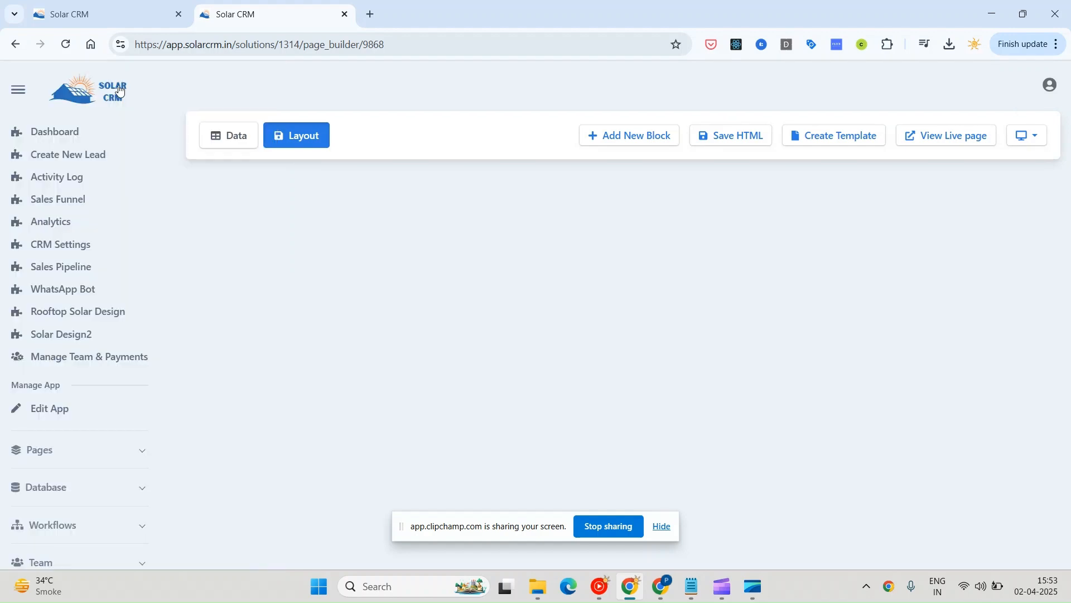
Step: Return to the live CRM dashboard with the side navigation collapsed and examine its summary cards and lead pipeline stages
left_click(15, 44)
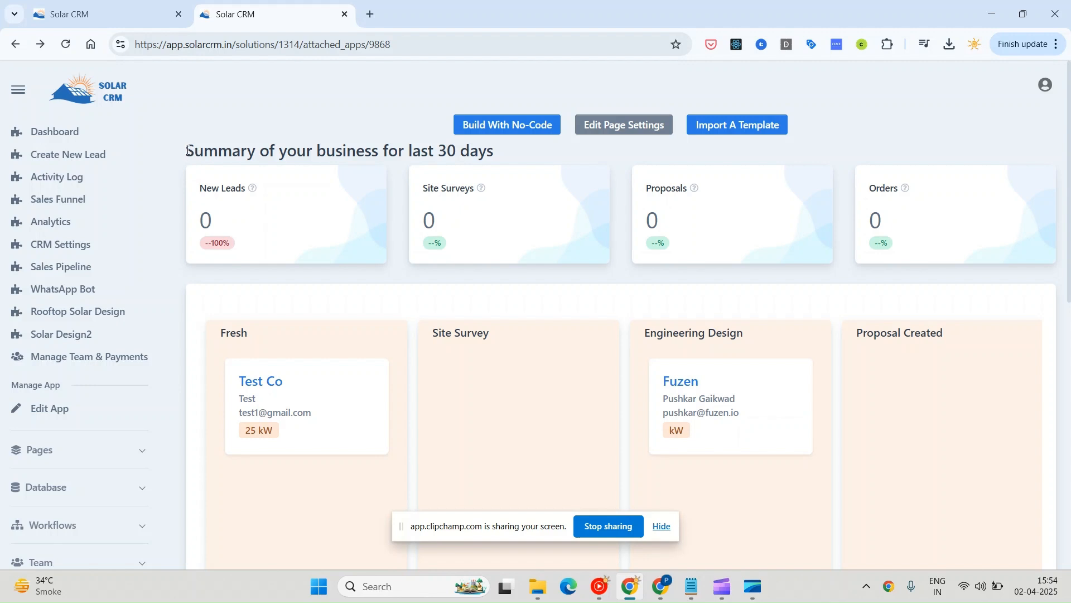
left_click(102, 8)
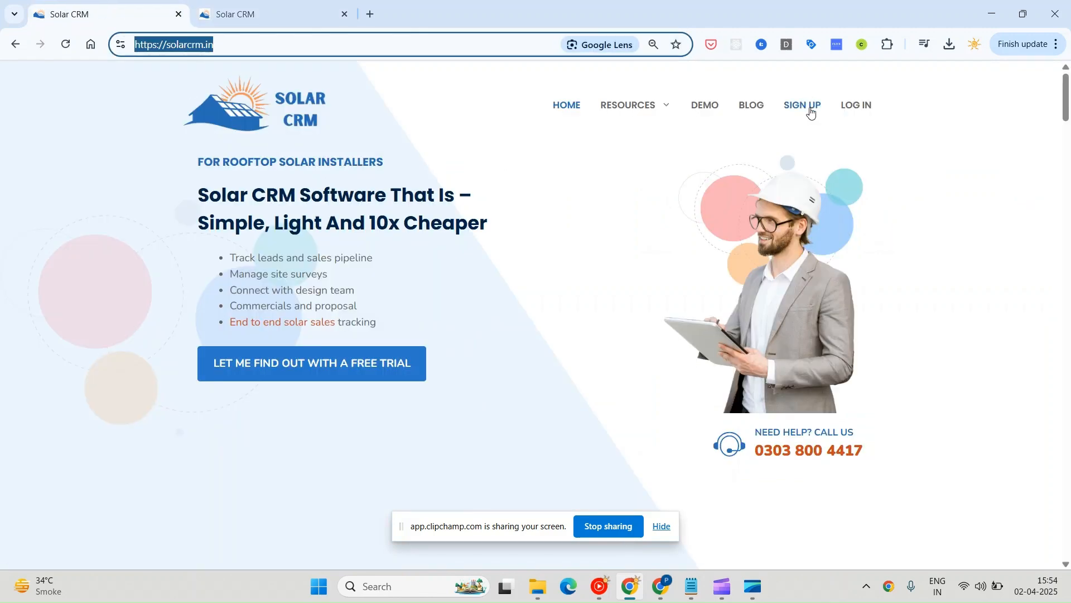
left_click(301, 9)
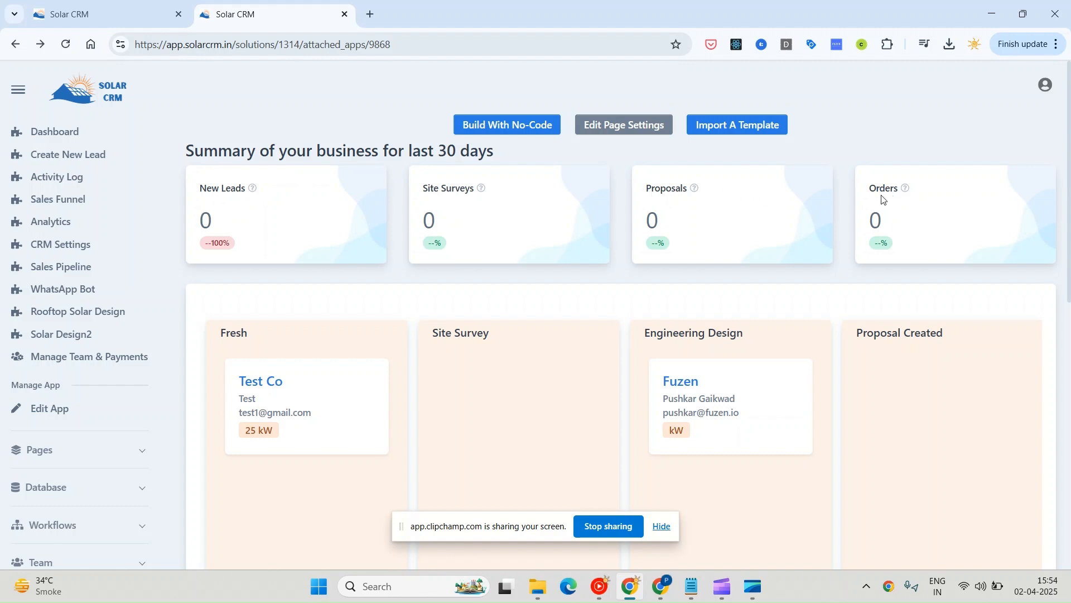
scroll(883, 199, "down", 2)
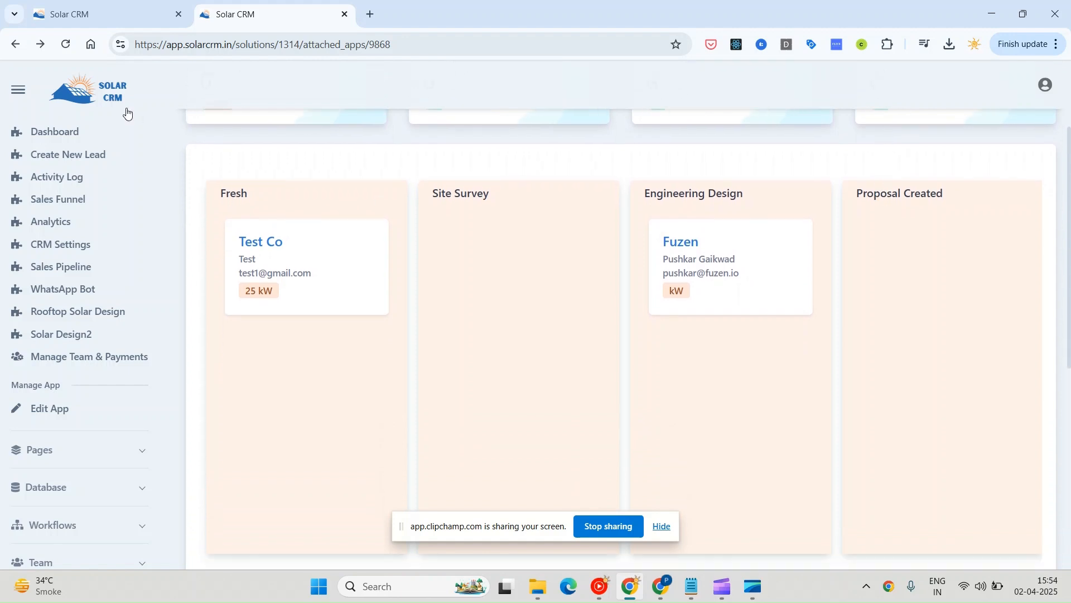
left_click(17, 89)
left_click_drag(186, 258, 210, 279)
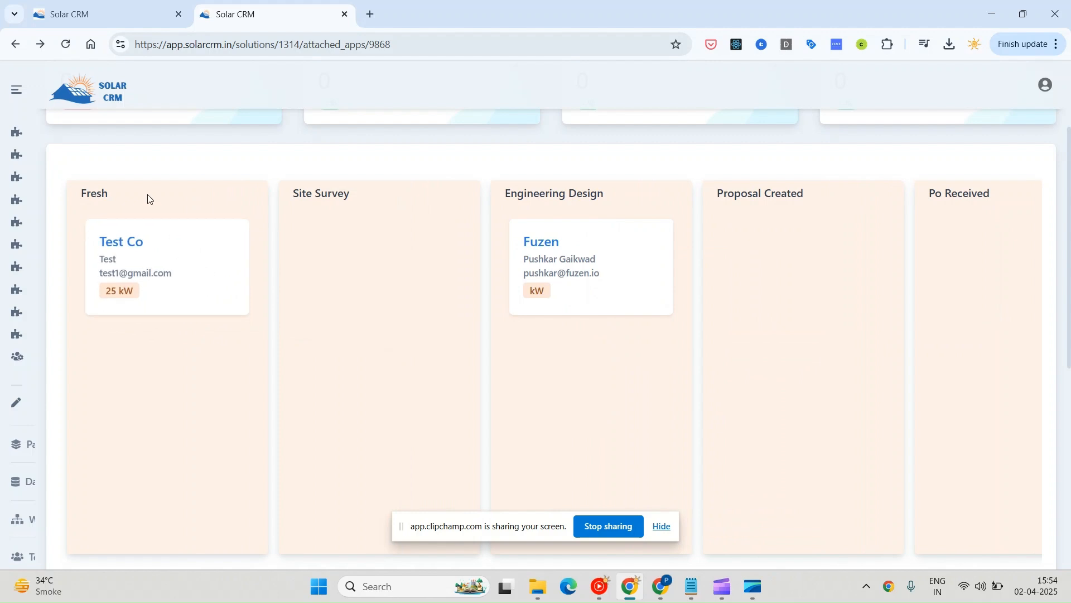
mouse_move(206, 285)
left_mouse_down()
mouse_move(342, 282)
mouse_move(606, 377)
mouse_move(839, 277)
mouse_move(970, 275)
mouse_move(848, 259)
mouse_move(399, 299)
mouse_move(212, 271)
left_mouse_up()
scroll(670, 357, "up", 3)
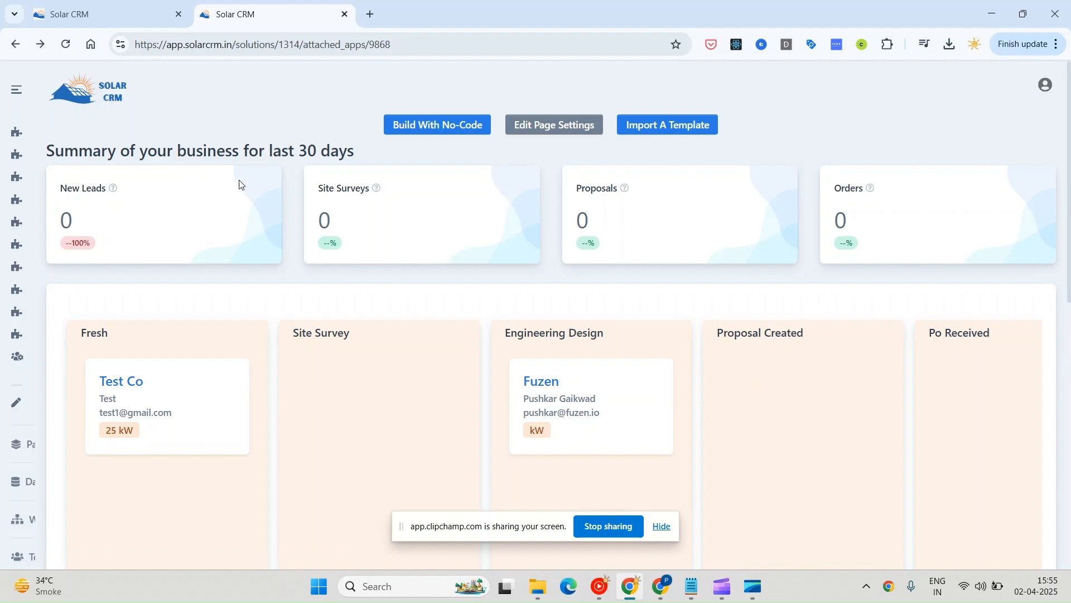
Step: Open the Test Co lead from the Fresh stage and set its status to Site Survey Done
left_click(117, 383)
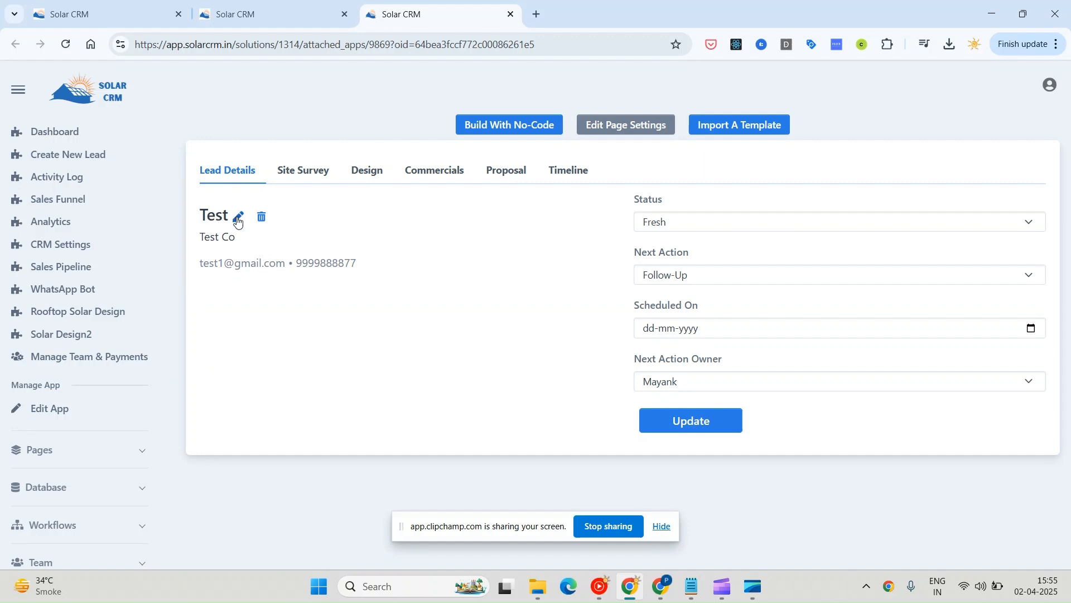
left_click(675, 225)
left_click(676, 225)
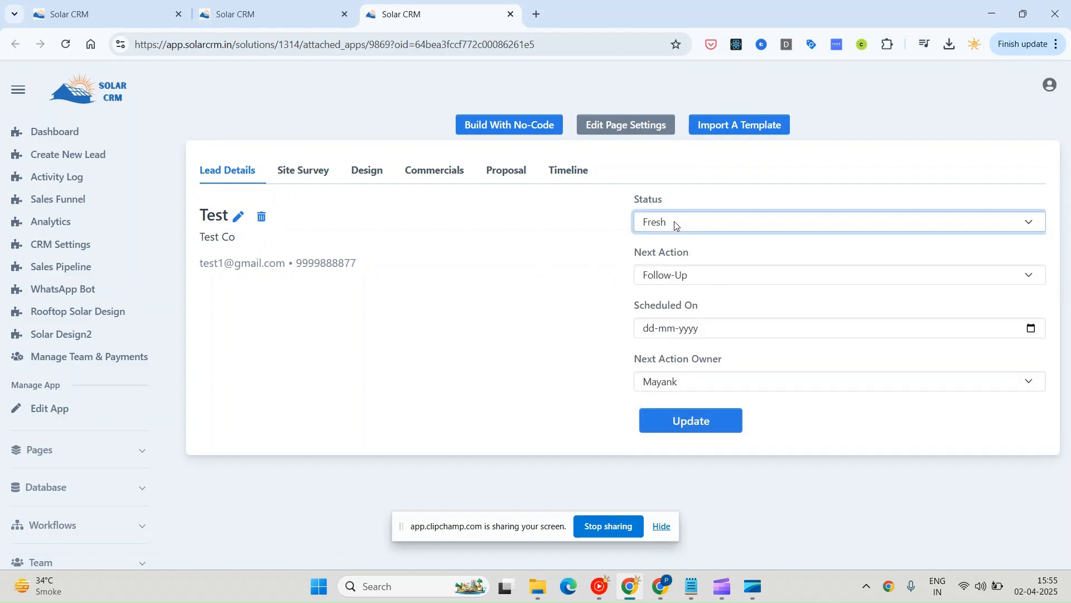
left_click(676, 225)
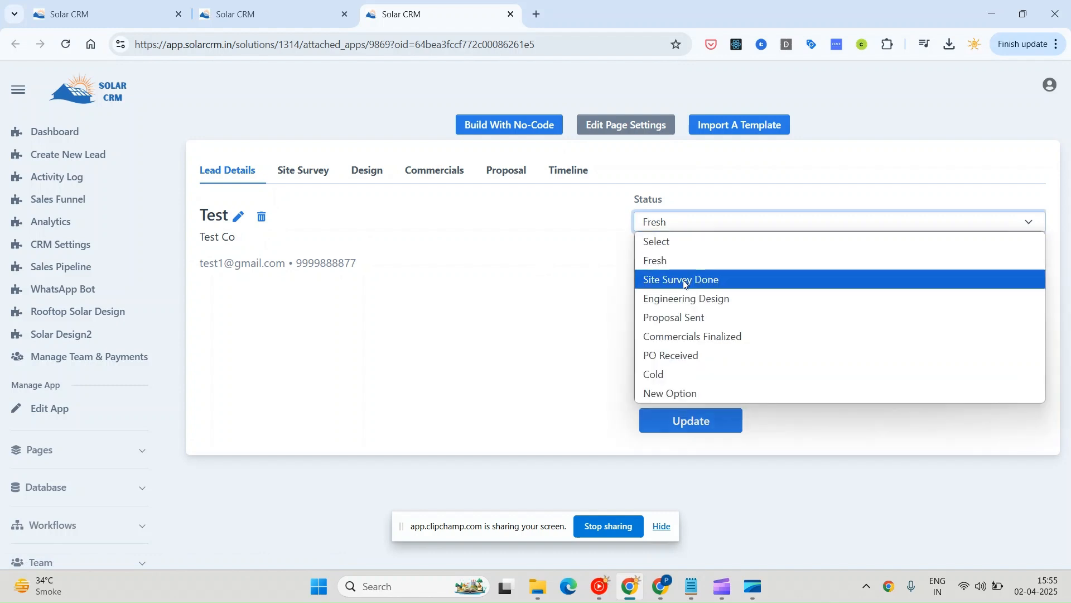
left_click(679, 281)
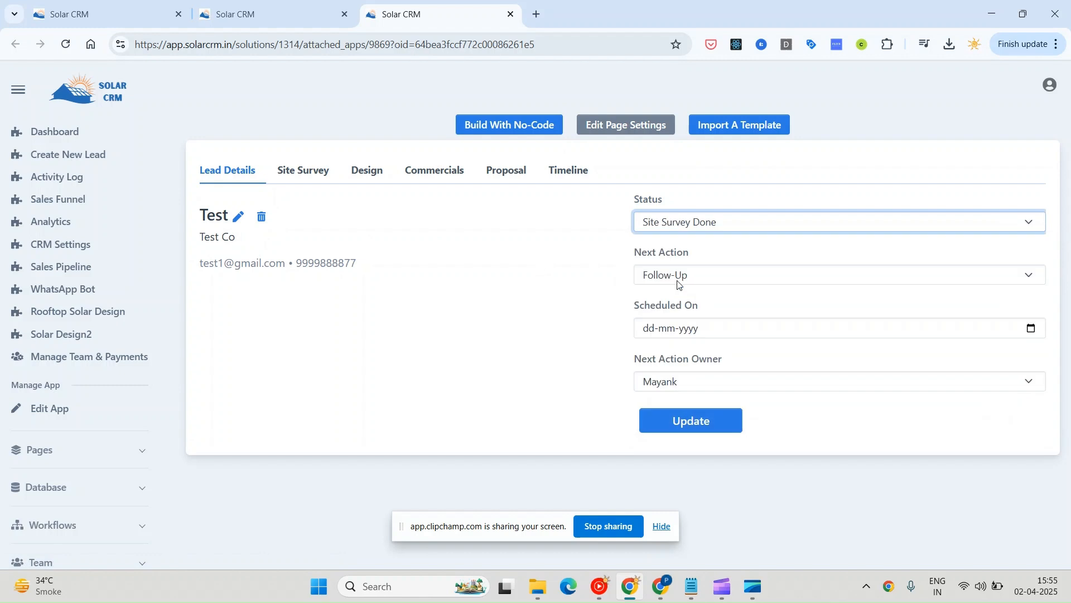
Step: Schedule Engineering Design as the lead's next action on 09-04-2025 and assign it to the last listed team member
left_click(685, 277)
left_click(684, 330)
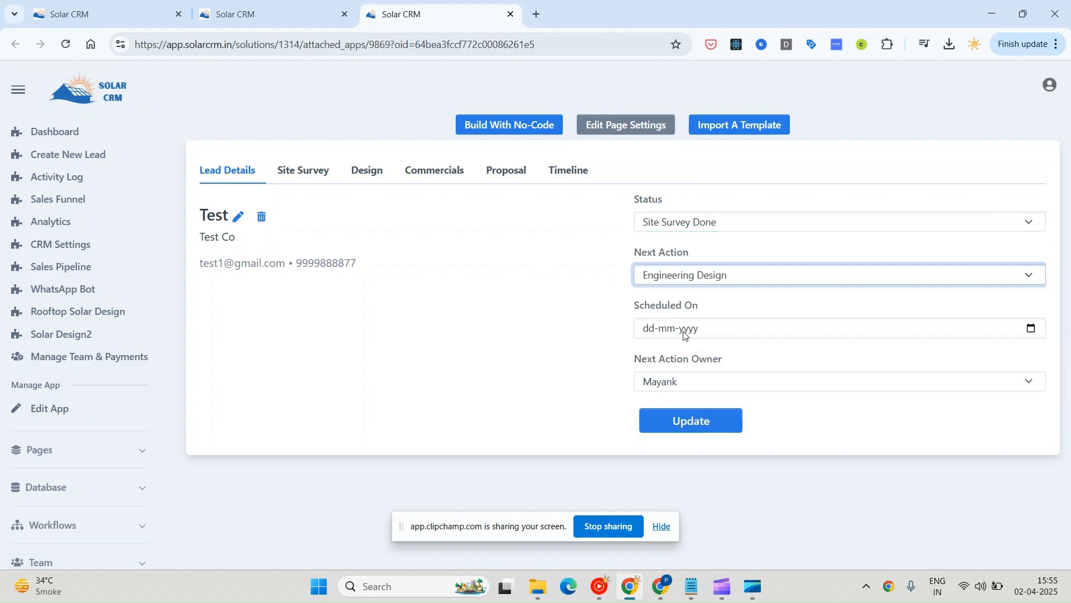
left_click(685, 333)
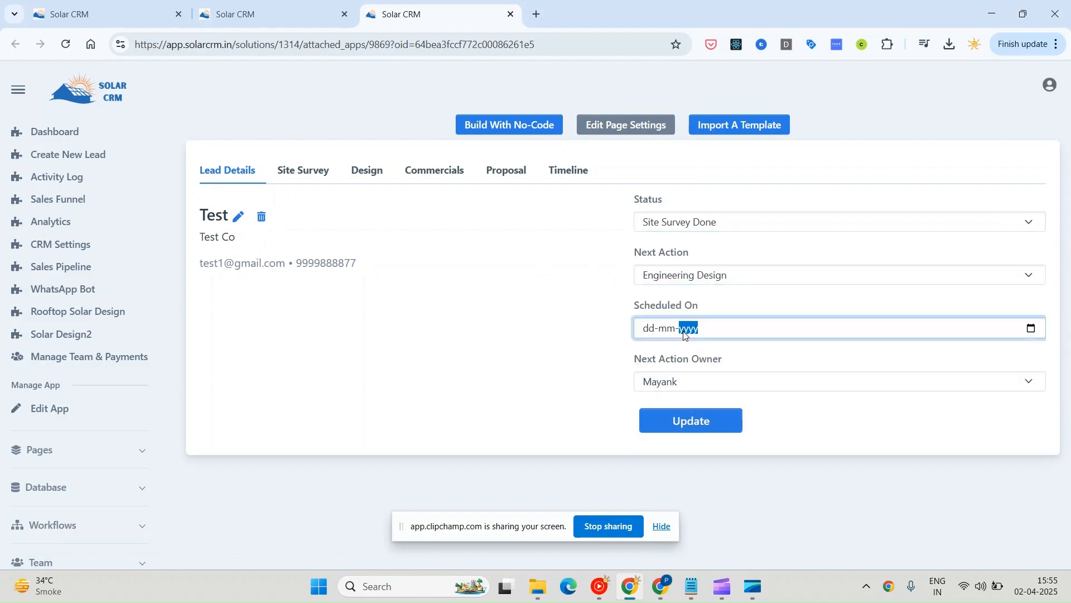
left_click(1033, 332)
left_click(711, 420)
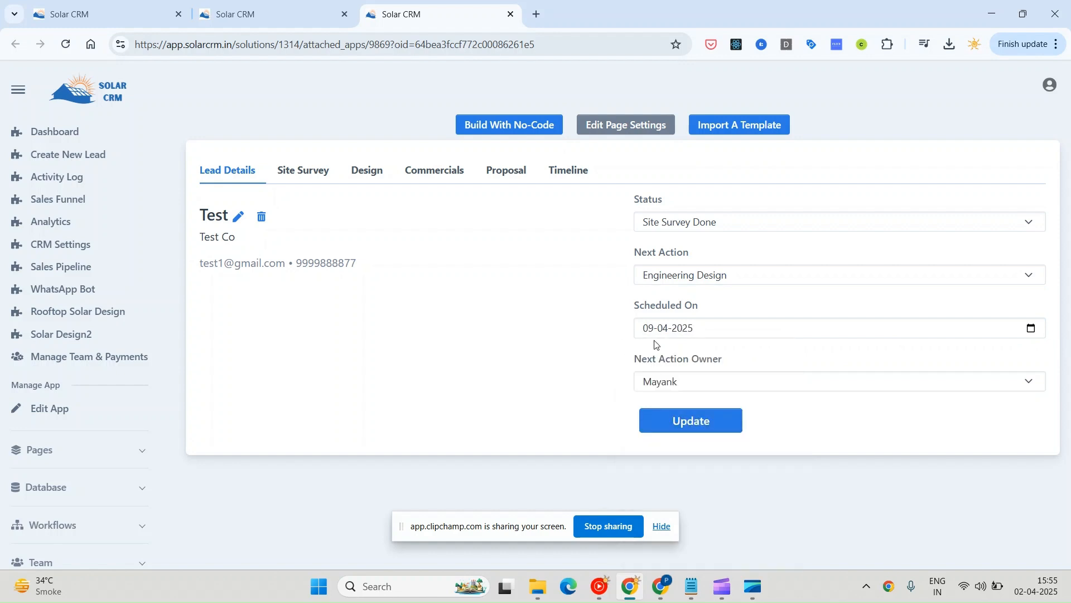
left_click(704, 381)
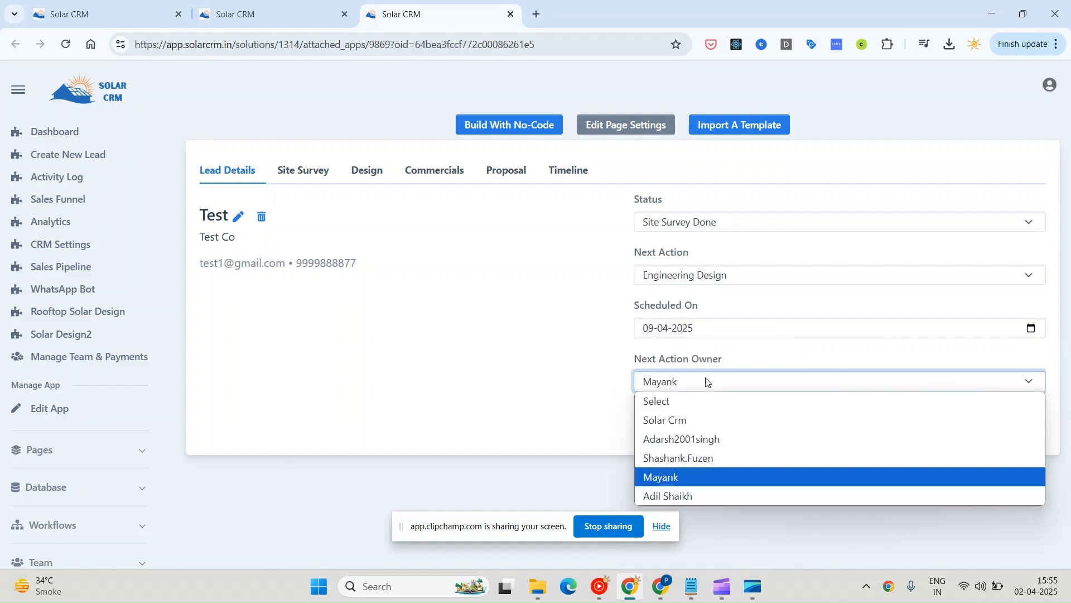
left_click(684, 494)
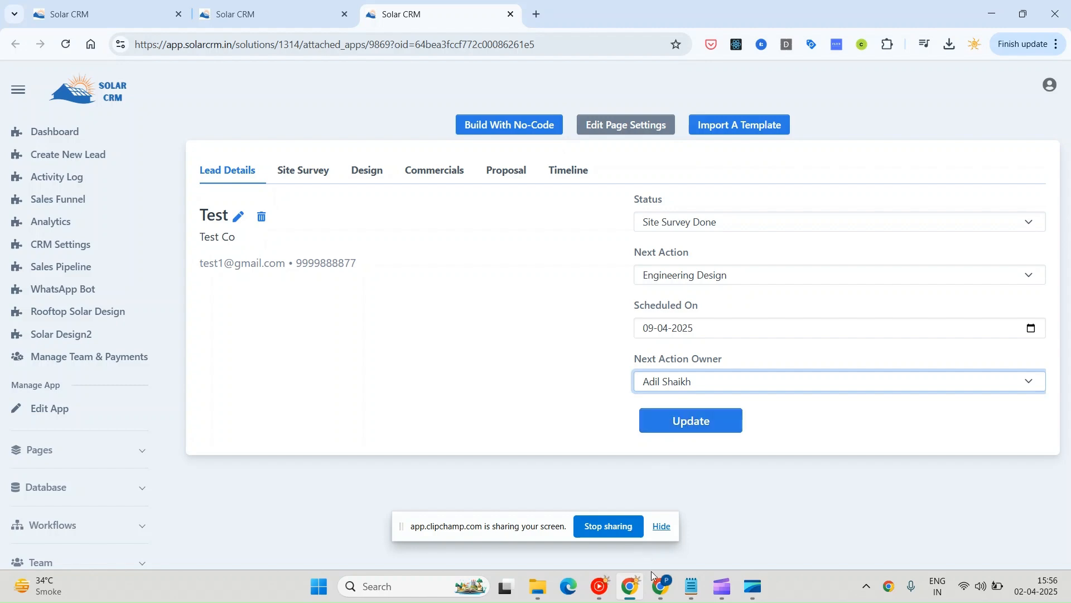
Step: Switch to the Gmail inbox and search the mail for "solar crm todo"
left_click(661, 586)
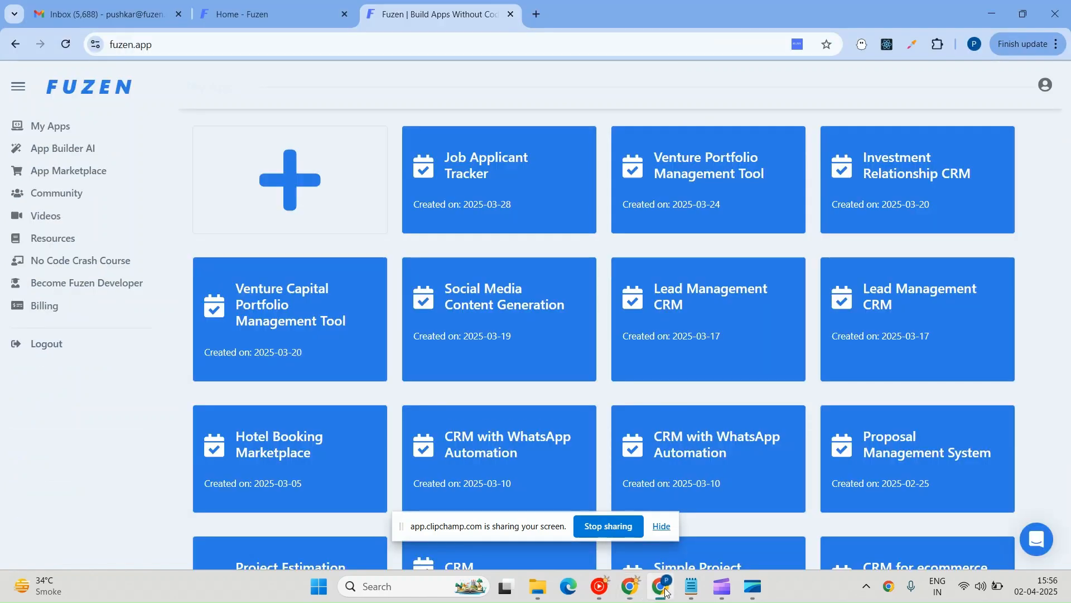
left_click(143, 18)
left_click(402, 83)
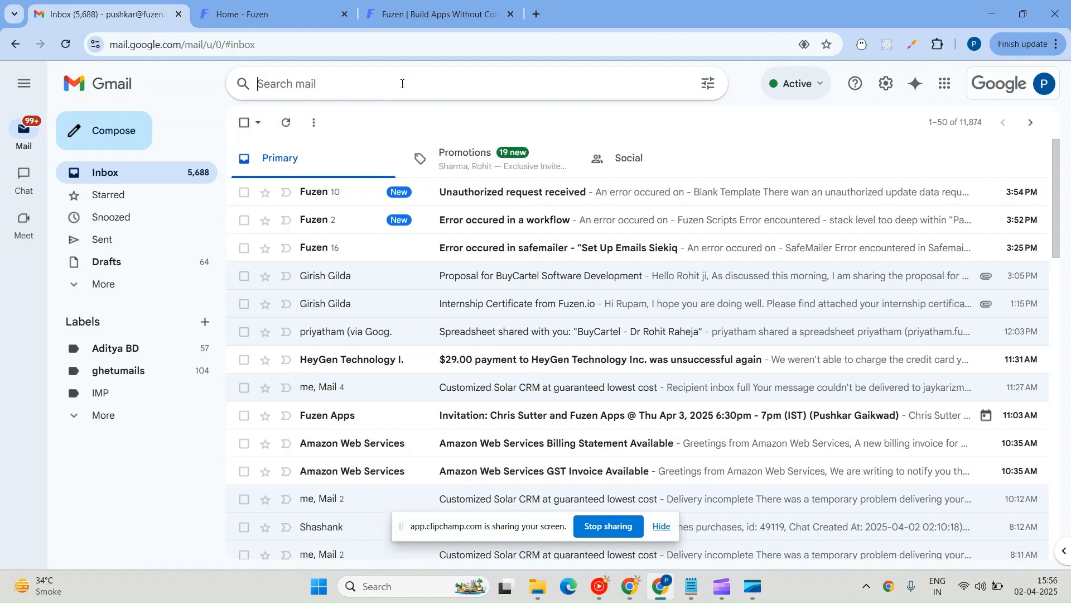
type("so")
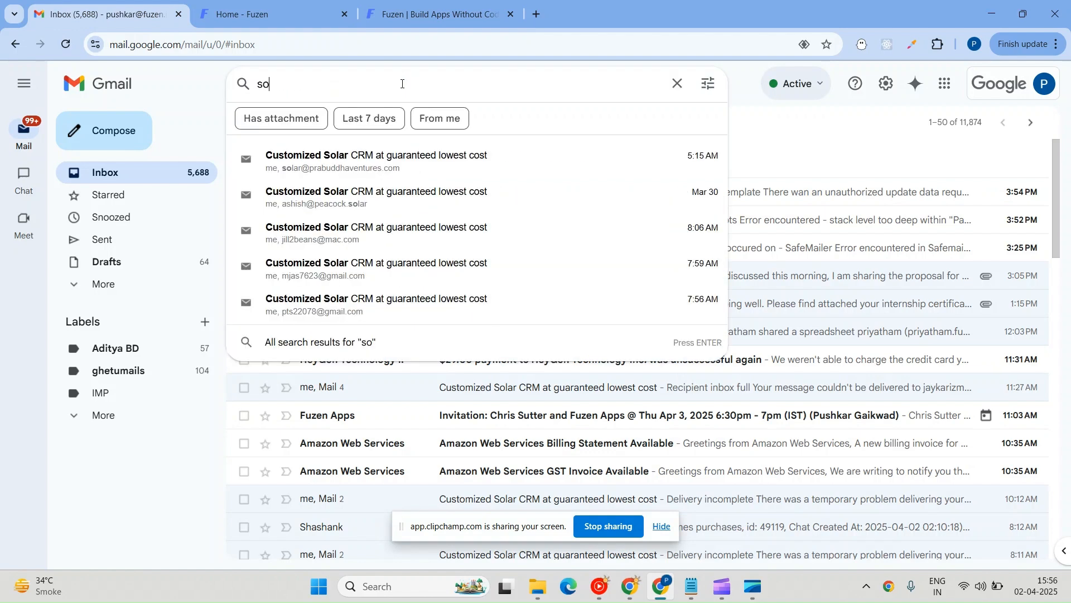
type("lar")
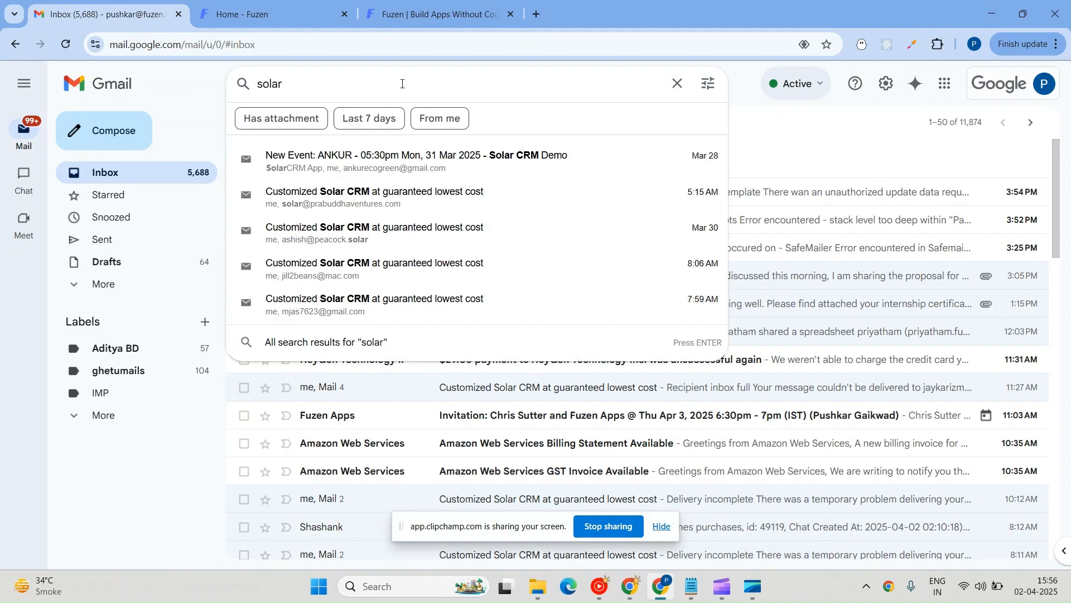
type(" crm")
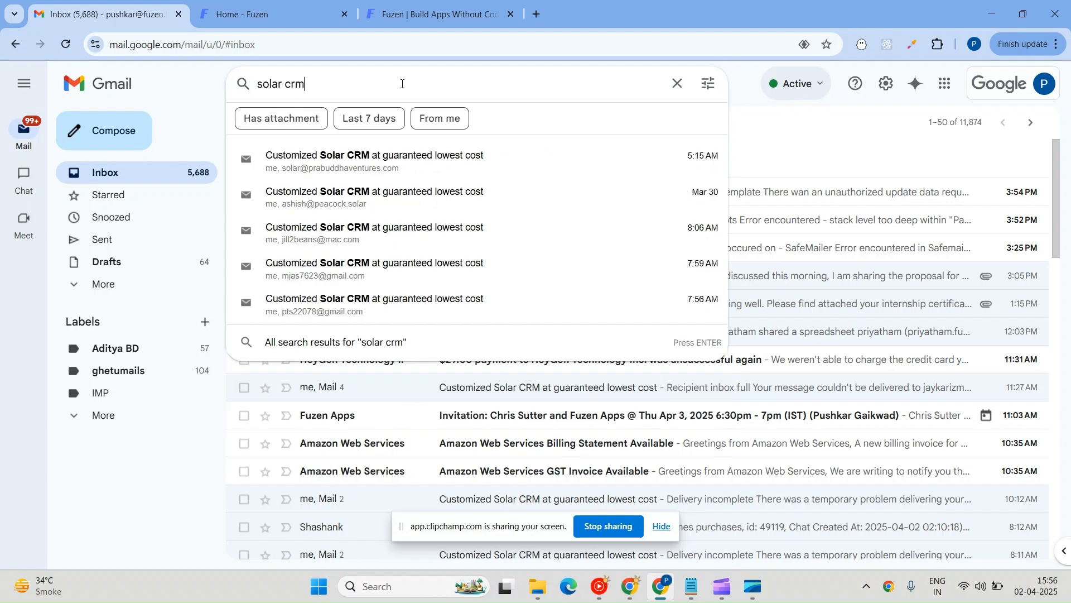
type(" tol")
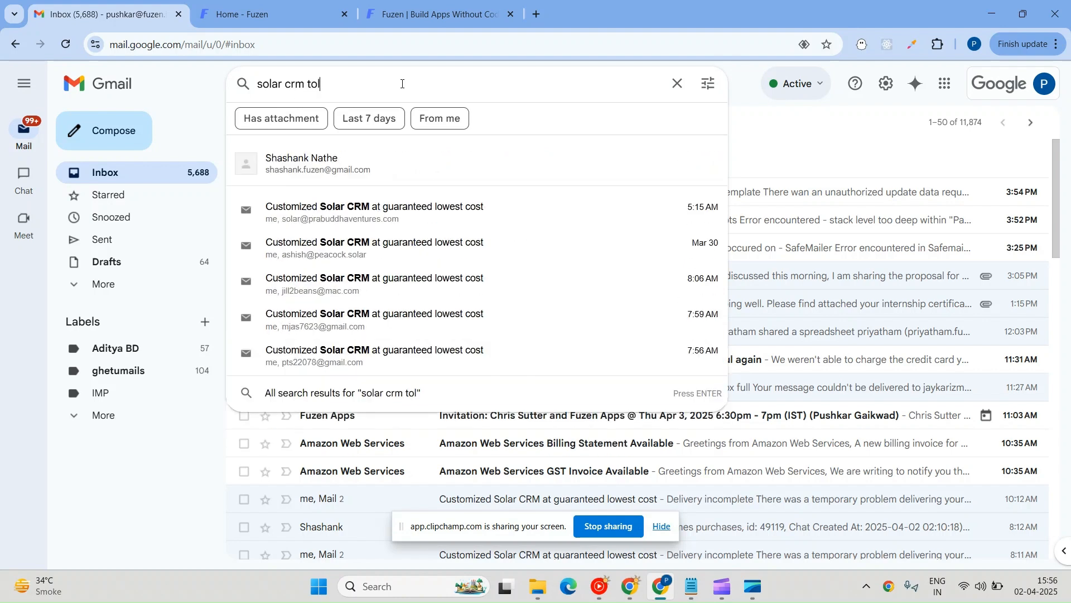
key("BackSpace")
type("do")
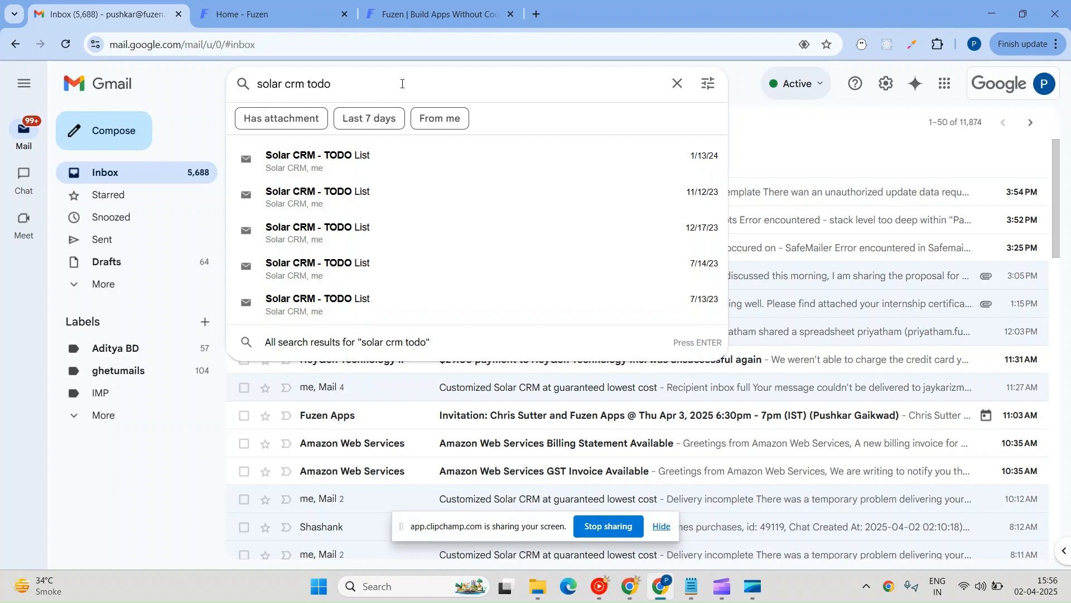
Step: Open the most recent Solar CRM TODO List email and examine its pending items and delegate leads sections
left_click(399, 157)
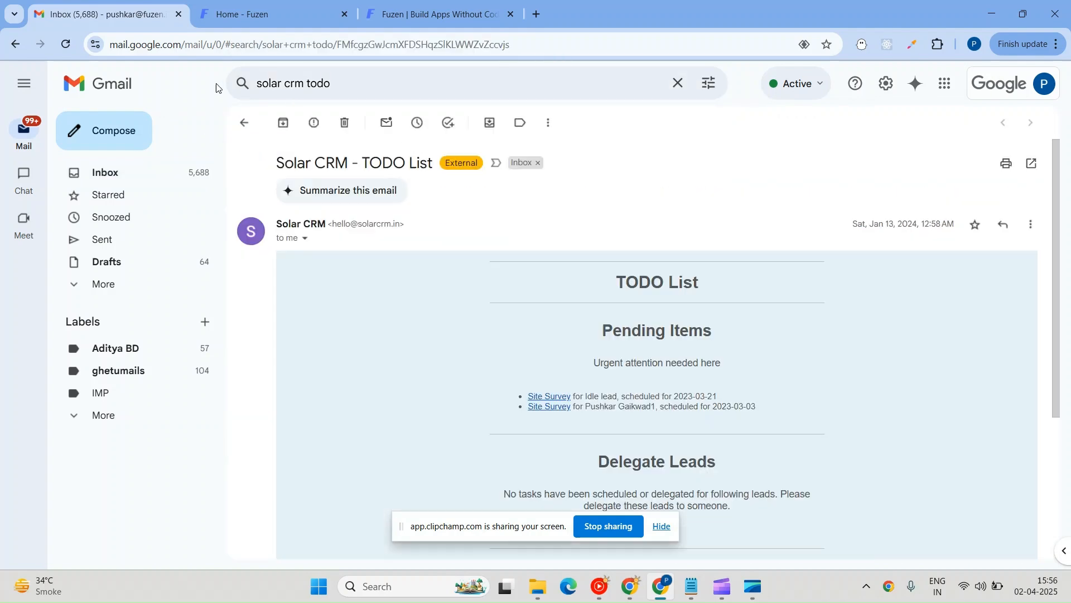
scroll(376, 158, "down", 4)
scroll(377, 158, "up", 1)
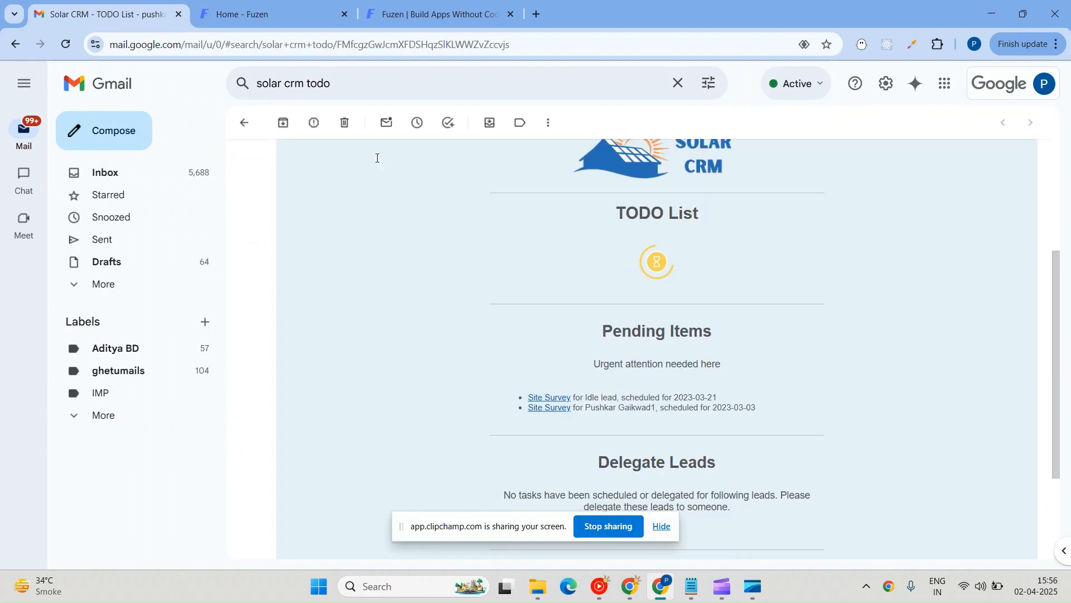
scroll(377, 158, "up", 2)
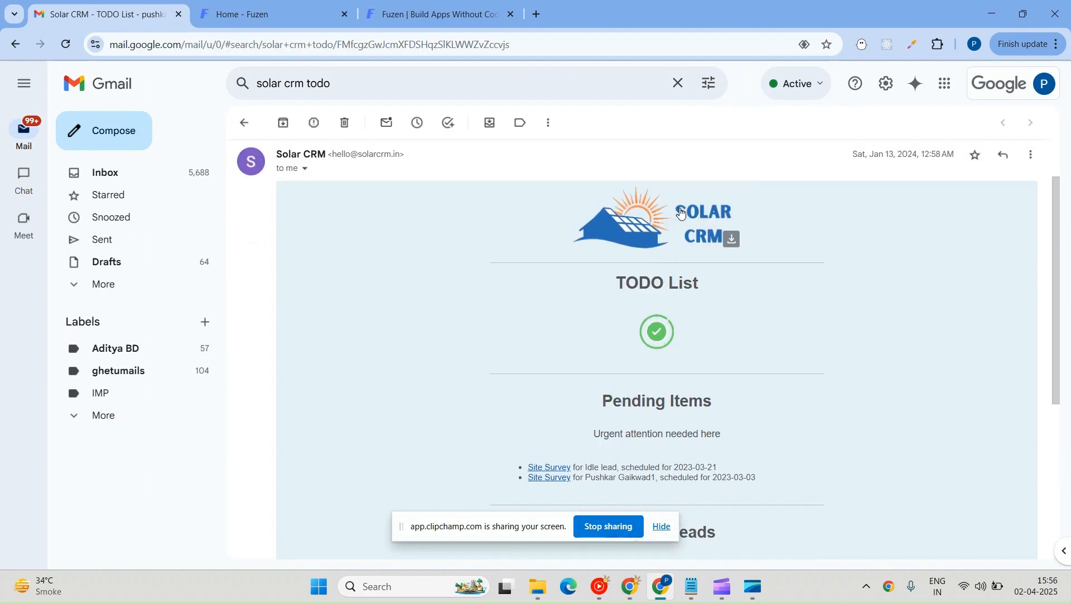
scroll(653, 241, "down", 1)
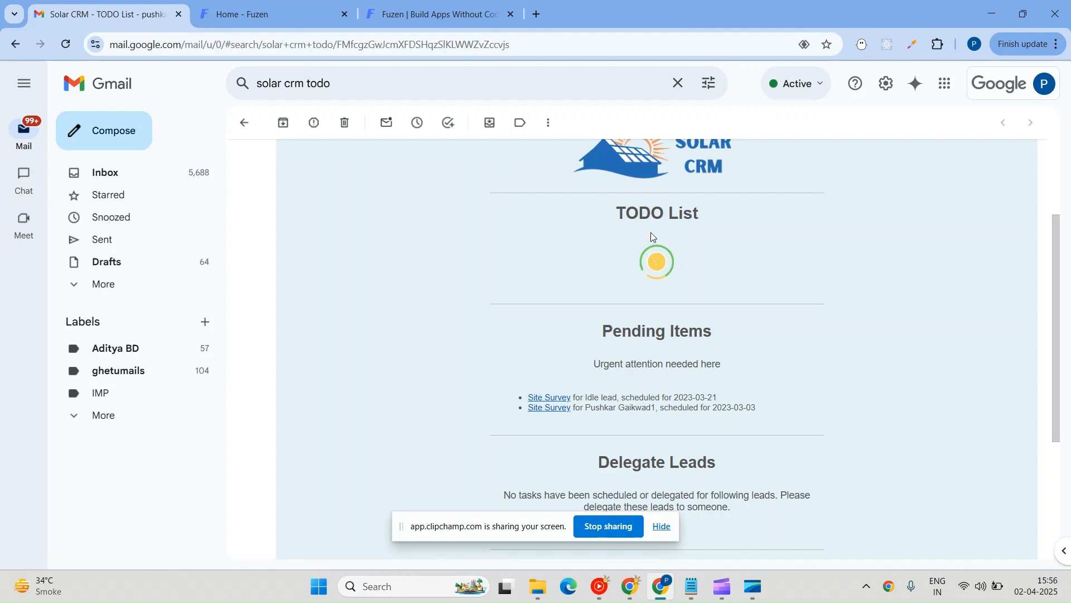
scroll(648, 278, "up", 1)
scroll(648, 278, "down", 2)
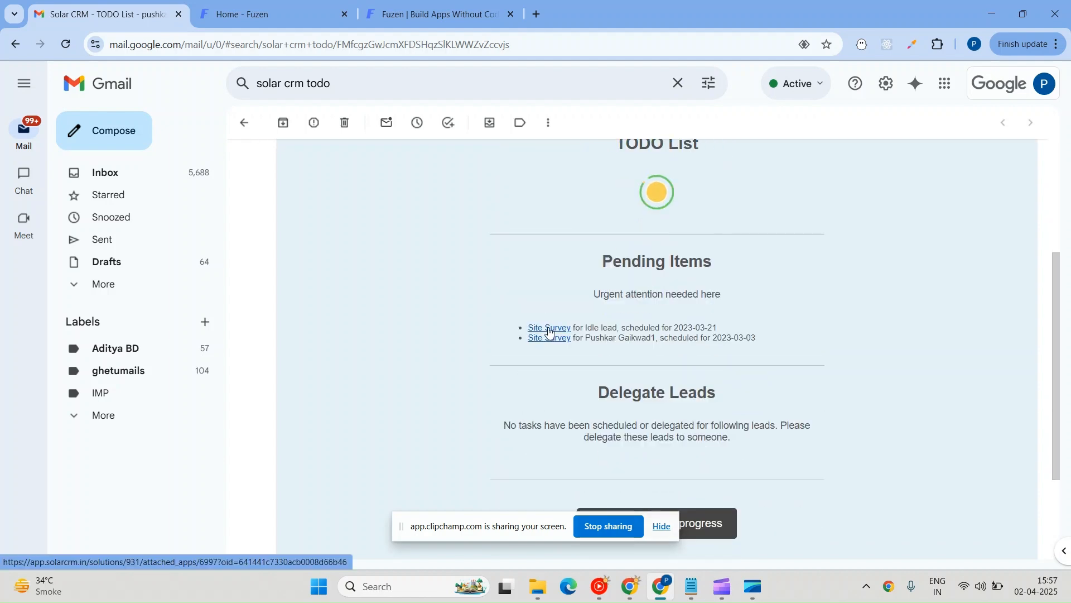
Step: Return to the Test Co lead in Solar CRM and open its site survey details
left_click(636, 598)
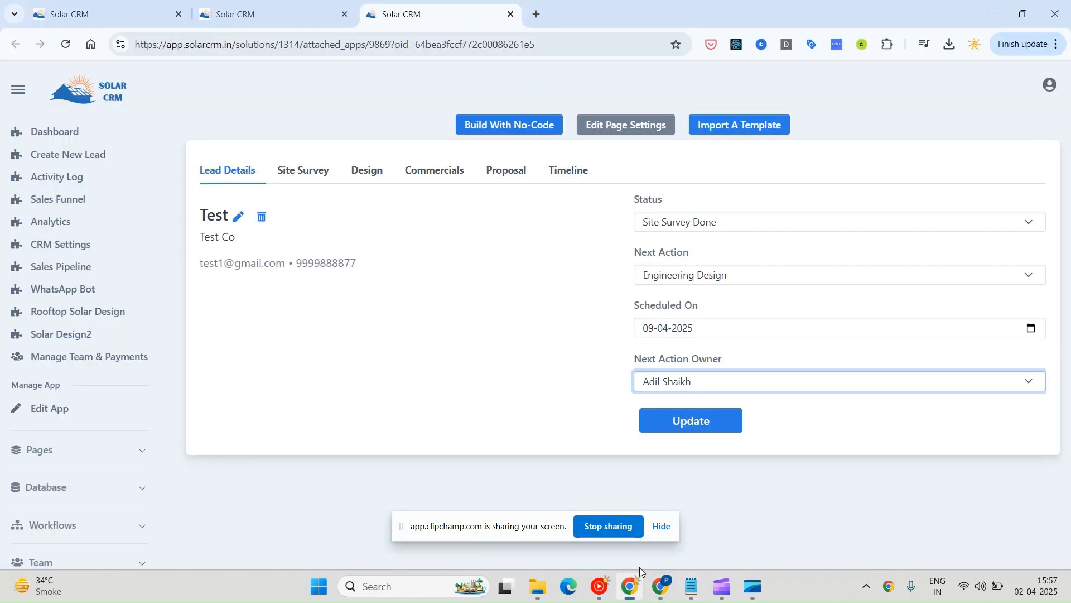
left_click(306, 175)
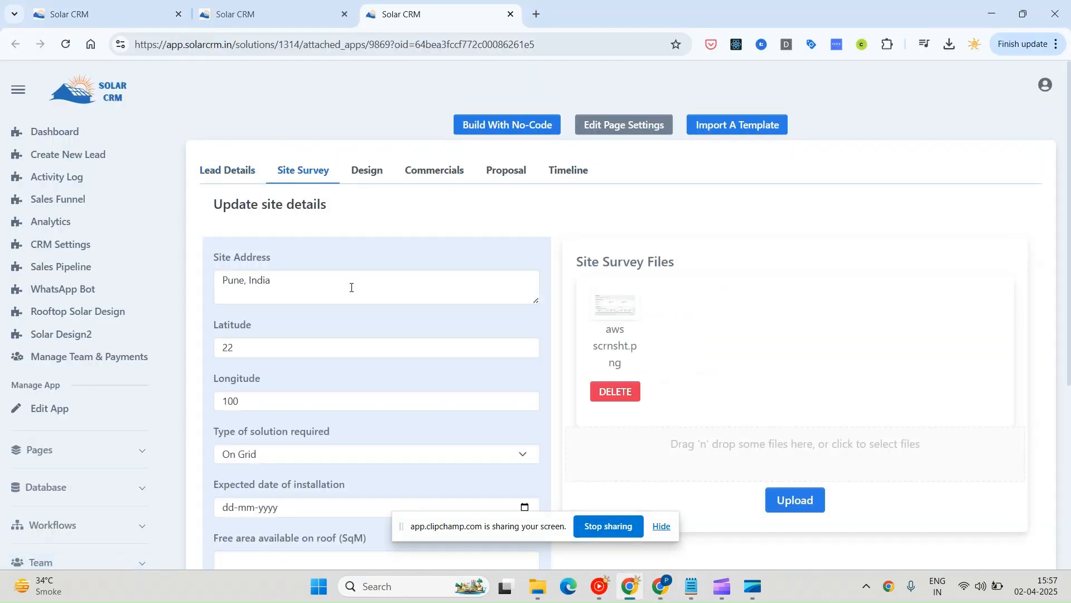
scroll(352, 288, "down", 1)
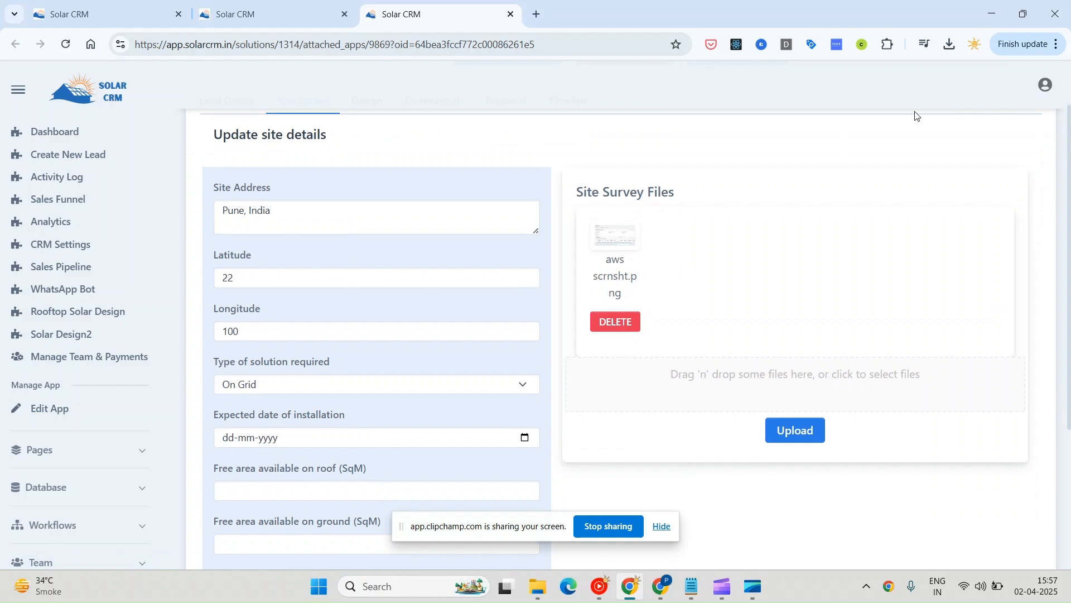
Step: Shrink the browser window to inspect the site survey form's narrow mobile layout, and maximize the window again
left_click(1024, 14)
scroll(634, 215, "down", 10)
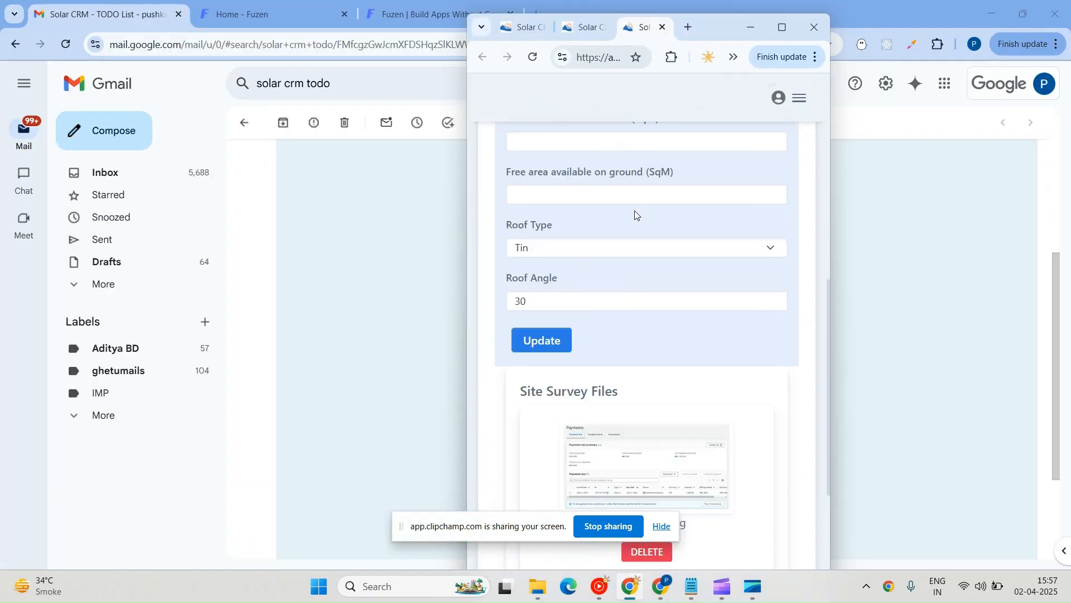
scroll(634, 215, "up", 10)
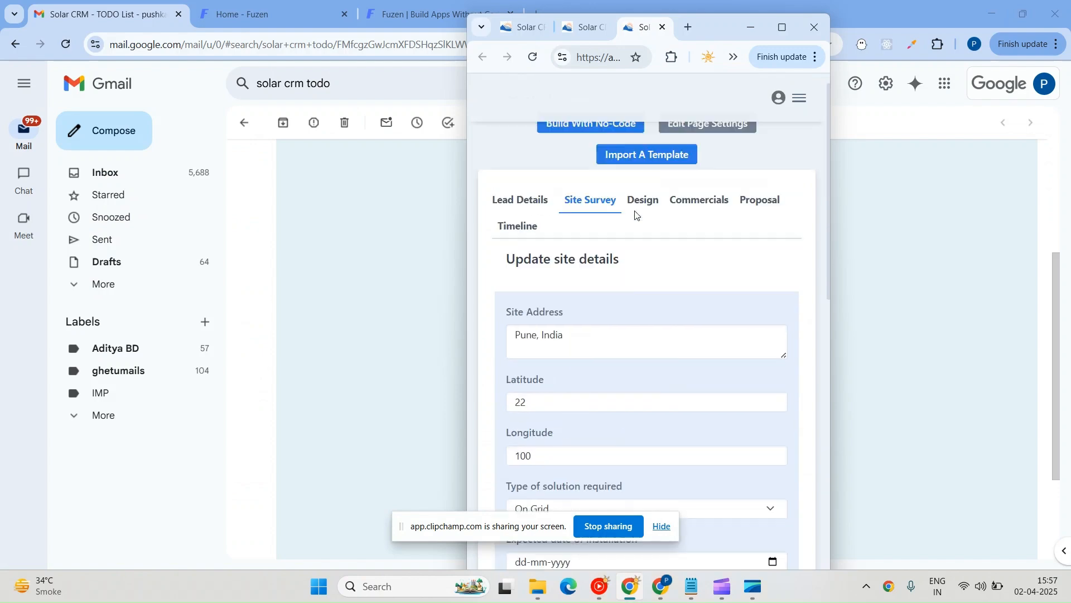
left_click(784, 29)
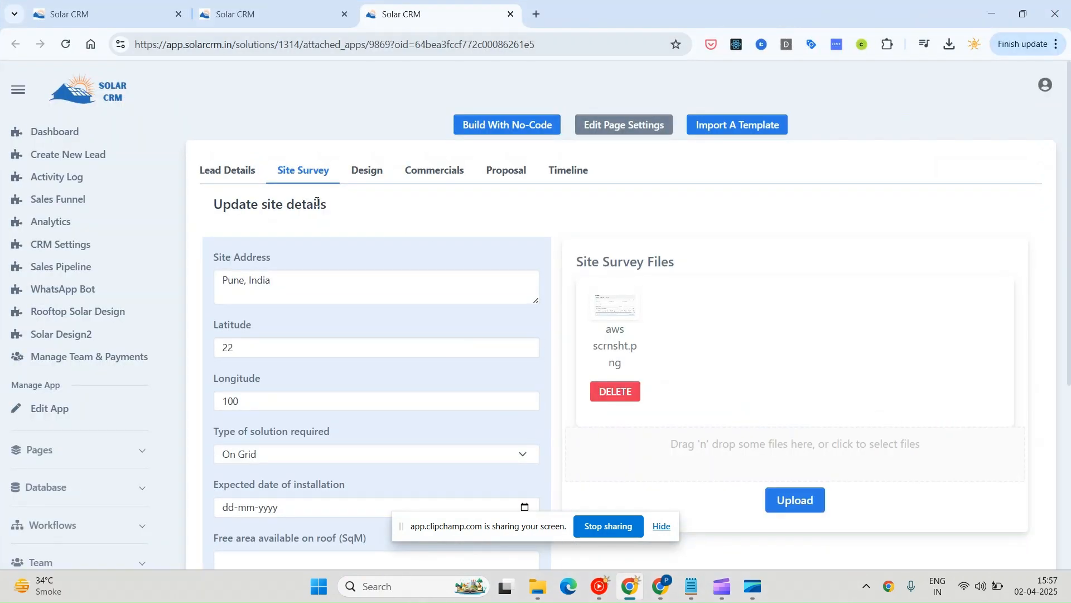
Step: Examine the site address and location fields of the lead's site survey form
left_click_drag(304, 289, 182, 278)
left_click(297, 327)
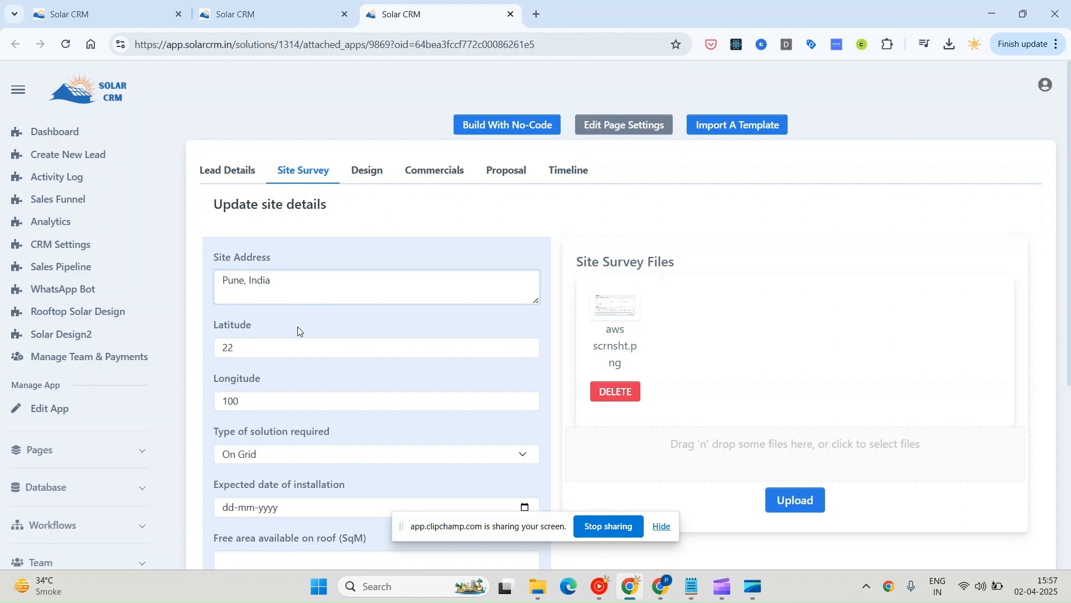
scroll(285, 279, "down", 2)
scroll(285, 282, "up", 2)
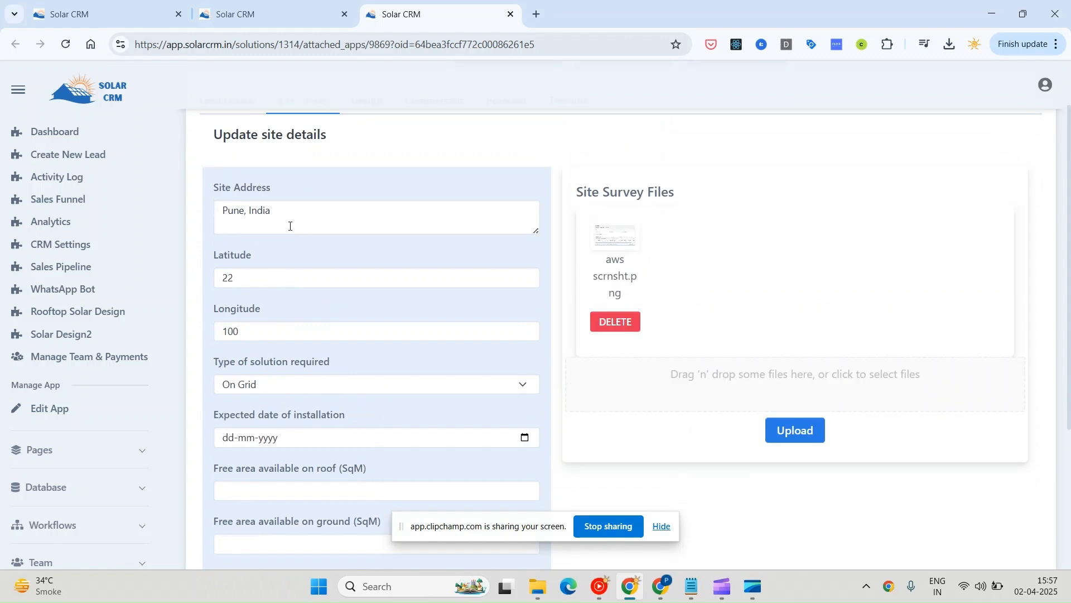
left_click_drag(279, 279, 209, 279)
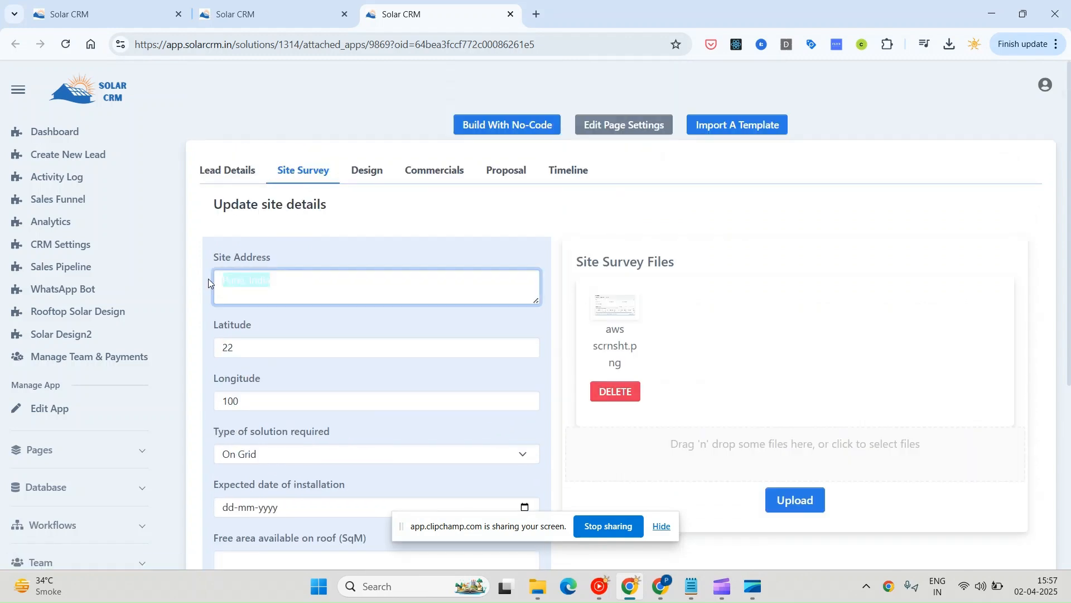
Step: Check the type of solution options and set the expected date of installation to 09-04-2025
scroll(285, 354, "down", 3)
left_click(321, 252)
left_click(323, 247)
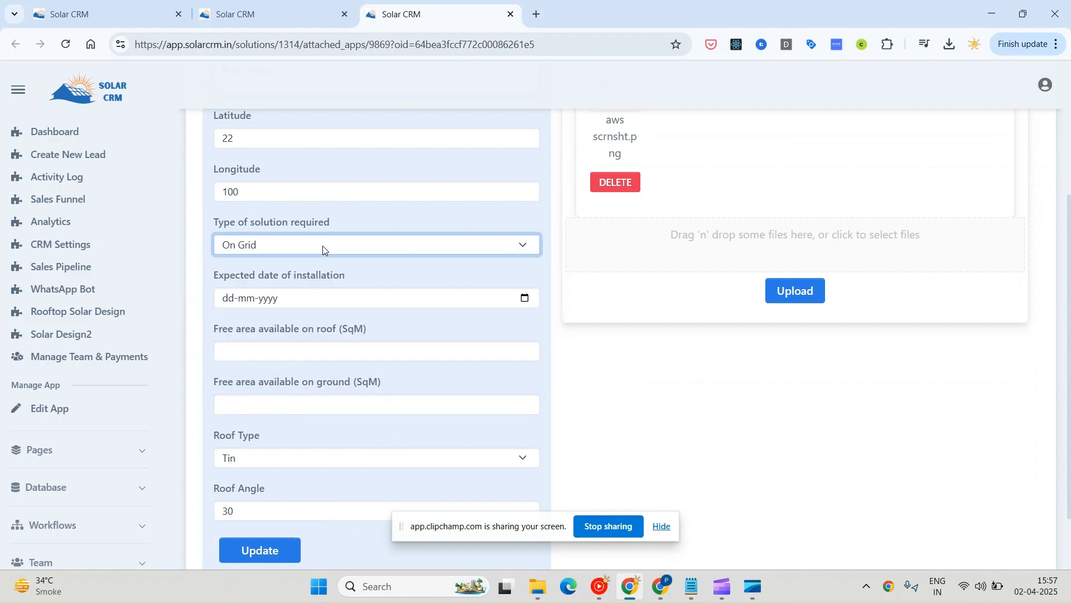
left_click(524, 298)
left_click(290, 389)
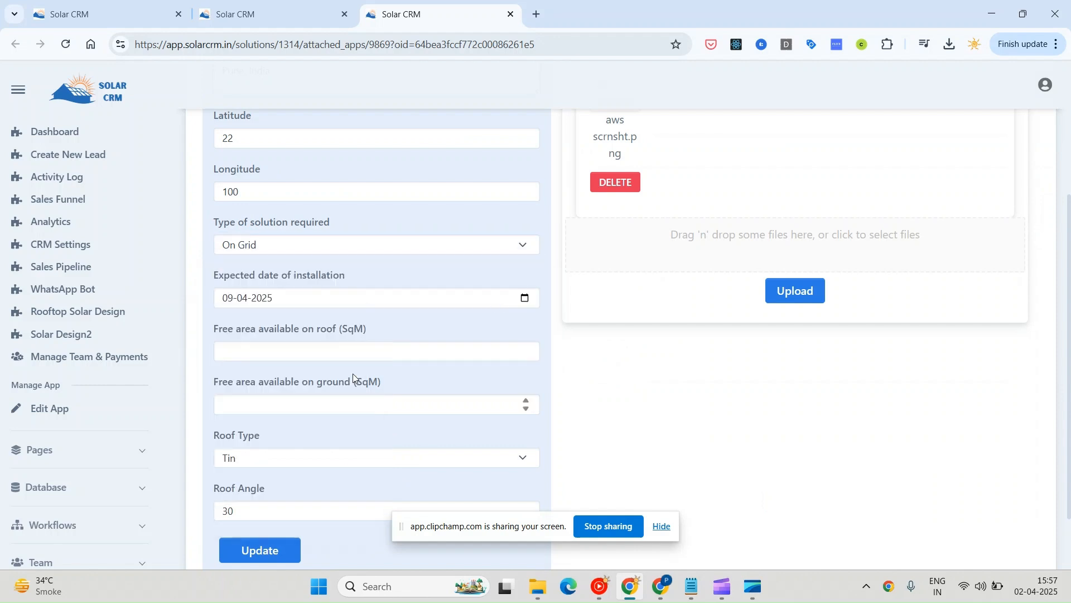
Step: Review the free area and roof fields of the survey form and the Site Survey Files section
scroll(318, 487, "down", 1)
scroll(311, 447, "down", 1)
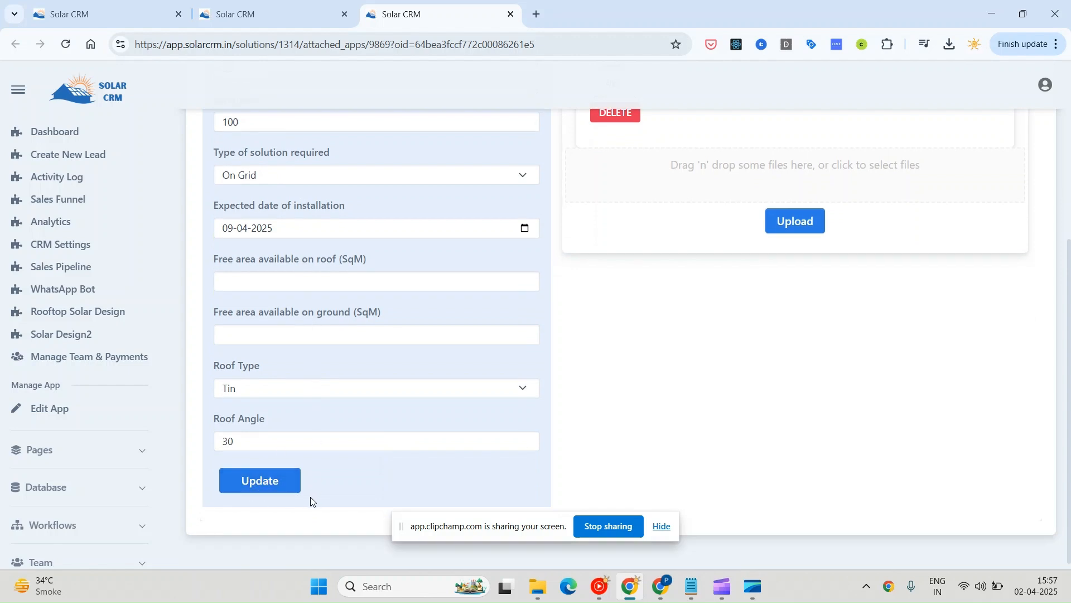
scroll(313, 501, "up", 5)
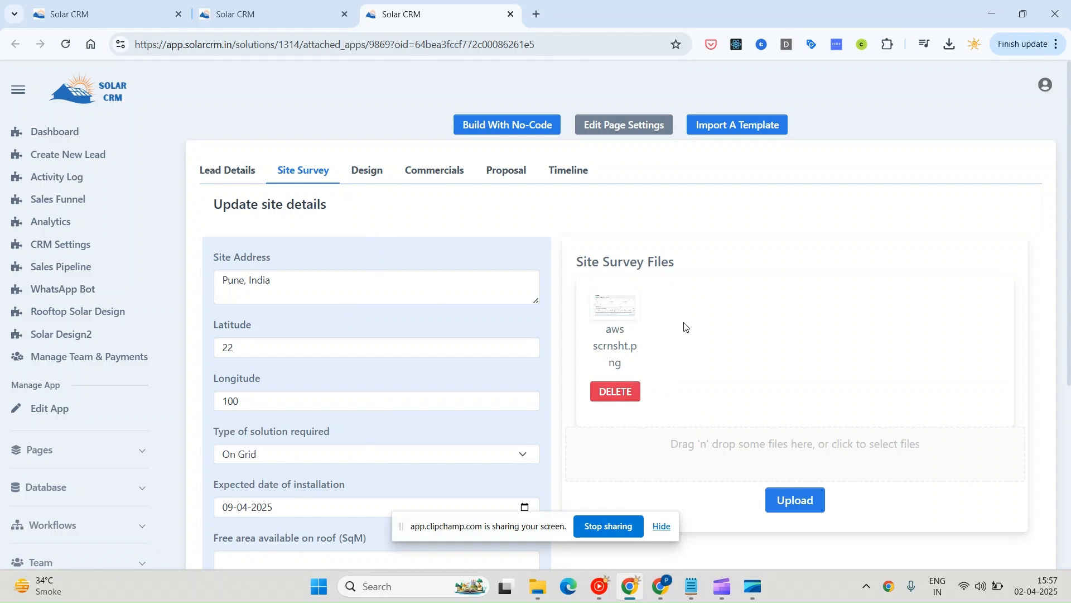
left_click_drag(578, 263, 679, 266)
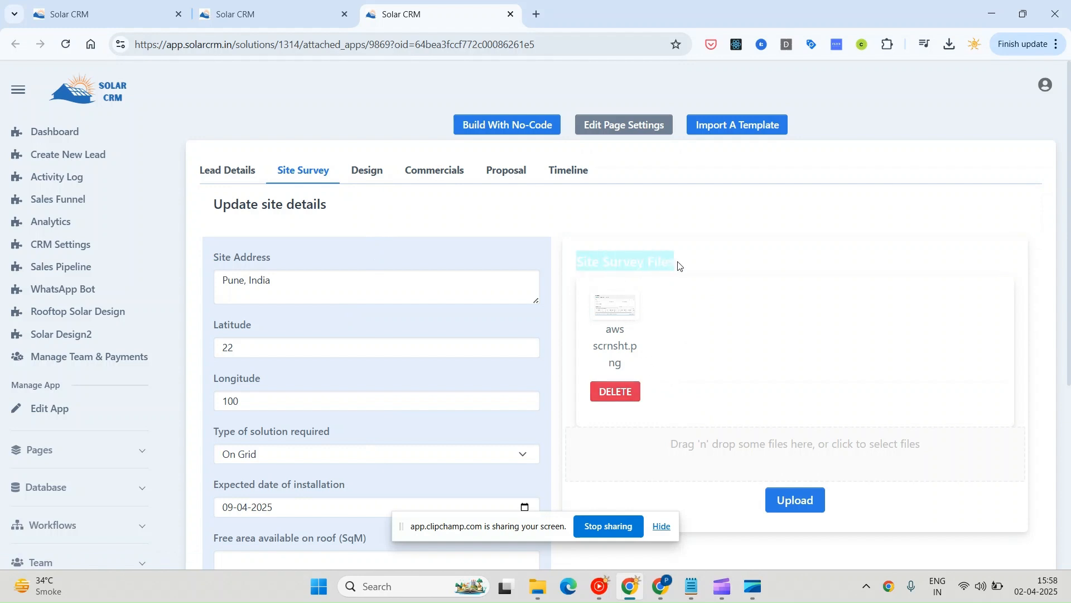
left_click(701, 260)
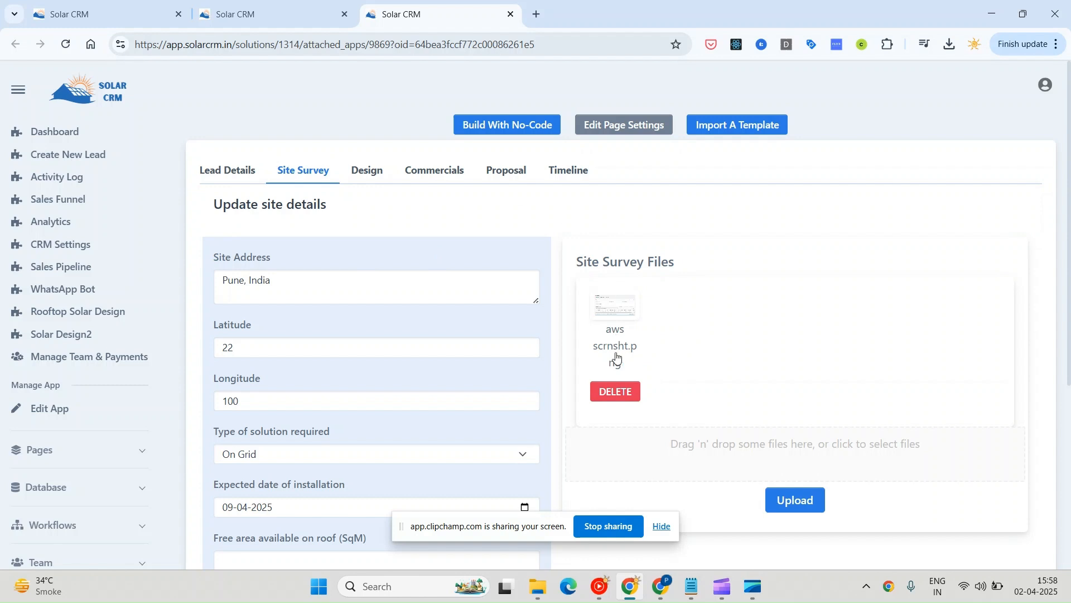
Step: Open the lead's design details and examine the panel, inverter and module fields and the design files area
left_click(371, 176)
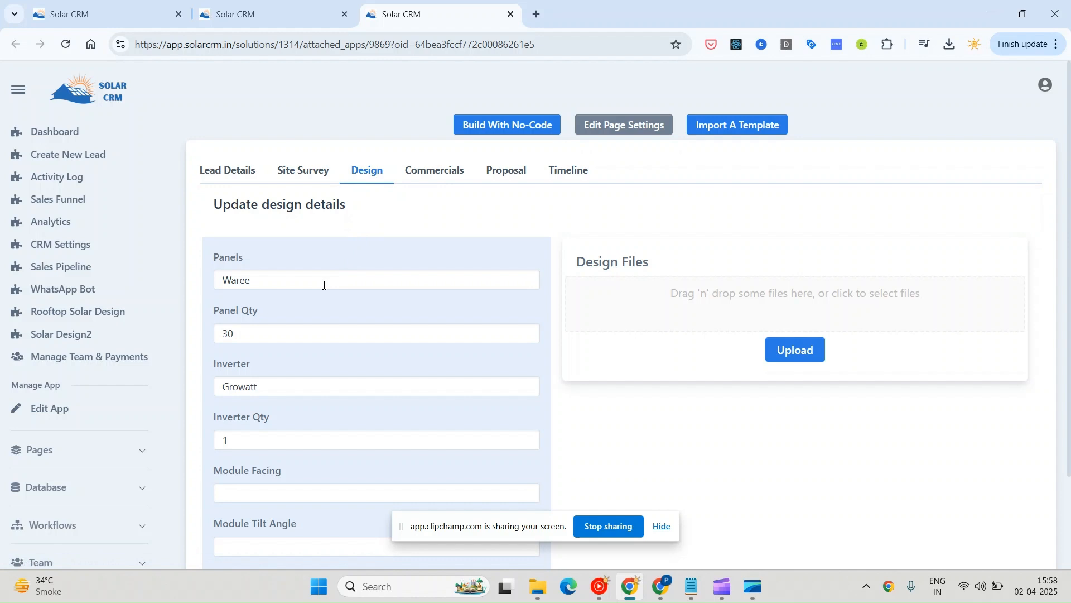
scroll(324, 285, "down", 2)
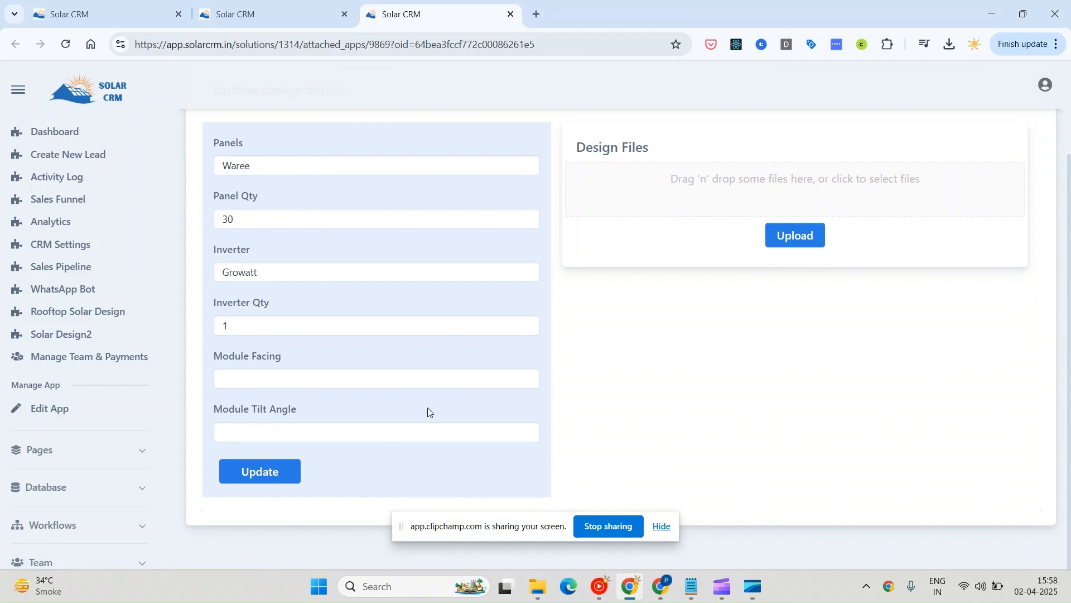
scroll(436, 484, "up", 2)
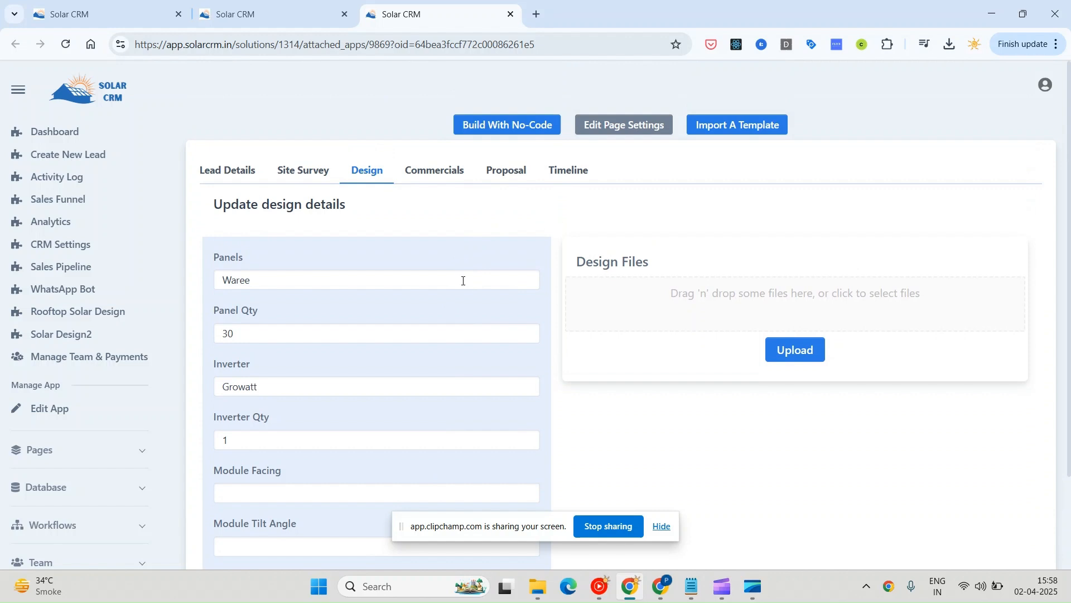
Step: Open the lead's commercial details and inspect the system price field and the percent taxes options
left_click(433, 173)
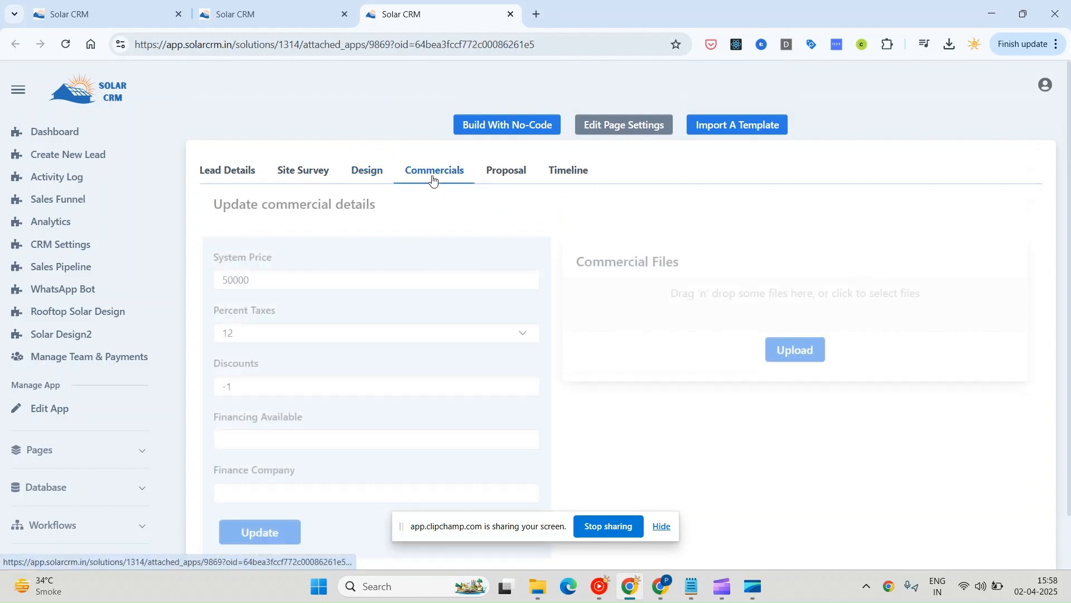
double_click(296, 285)
left_click(252, 333)
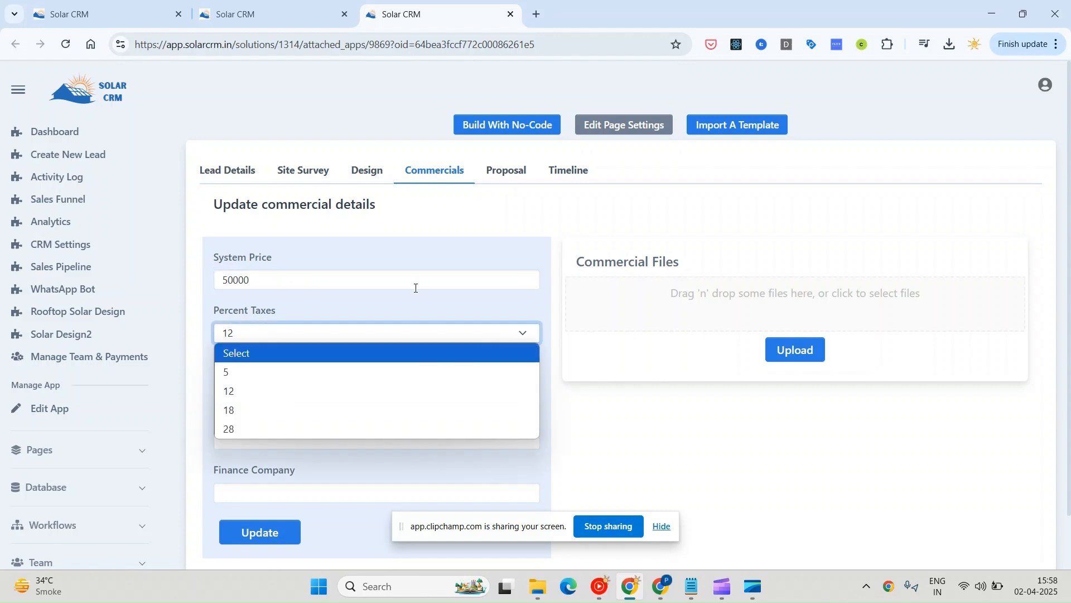
left_click(413, 286)
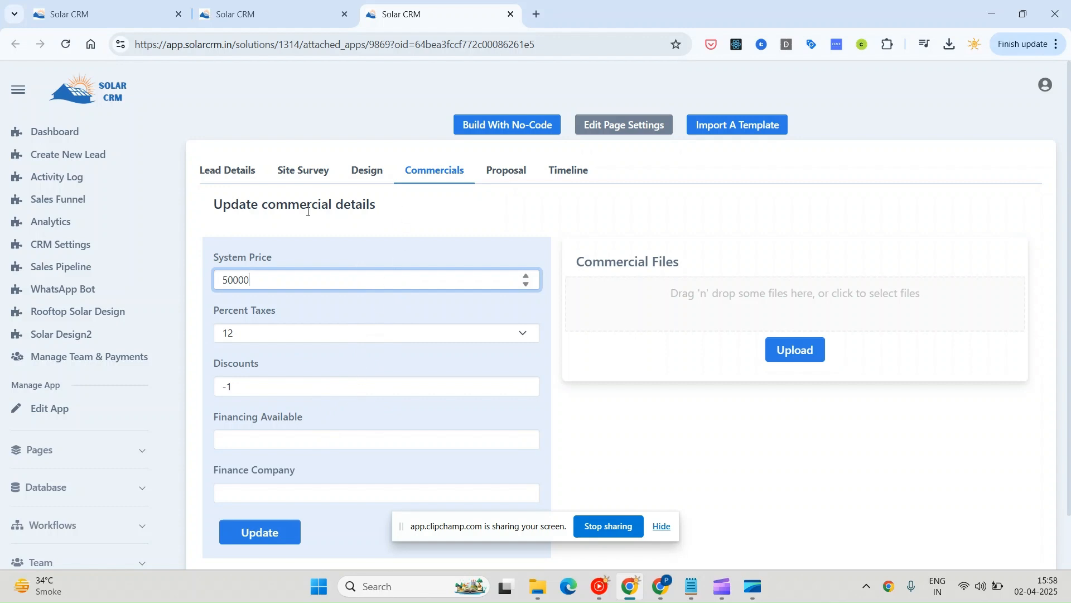
Step: Revisit the lead details, site survey and design sections in order and return to the commercial details
left_click(229, 179)
left_click(310, 178)
left_click(366, 174)
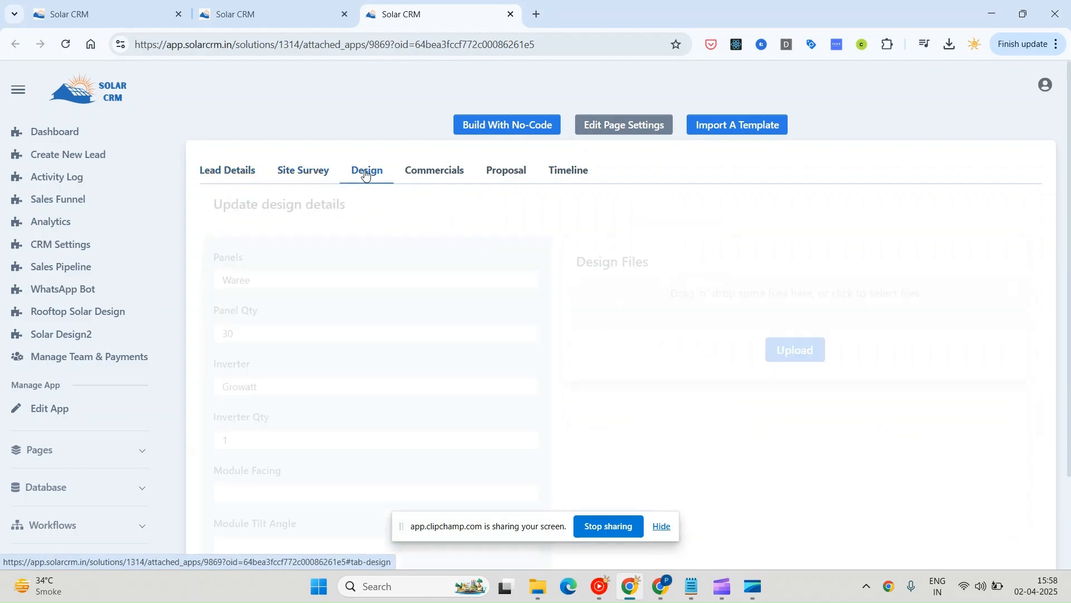
left_click(412, 174)
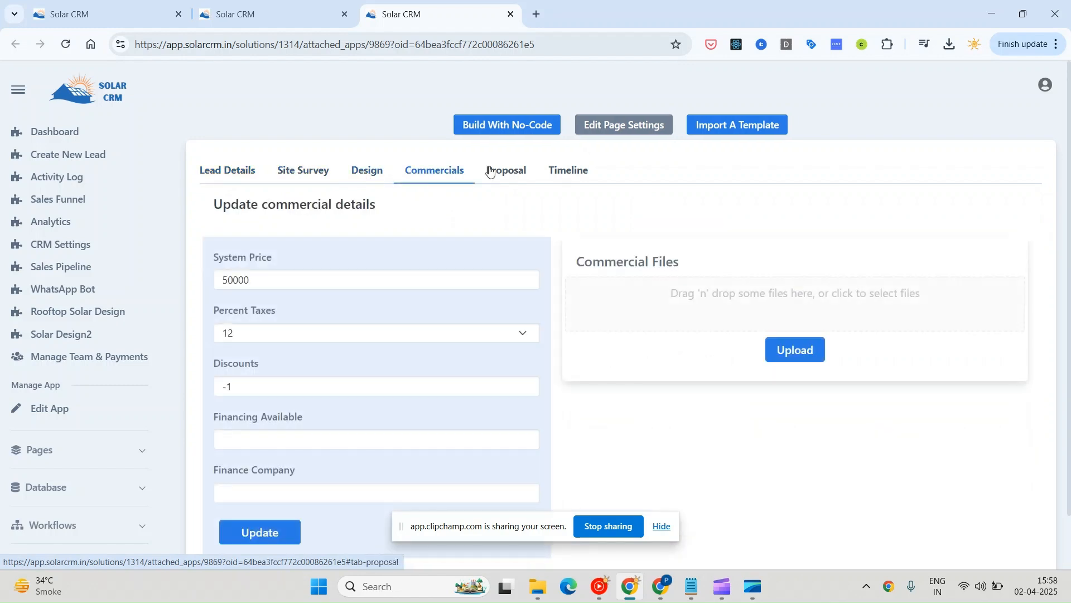
Step: Open the lead's proposal document and review its cover, company profile and Project Details
left_click(502, 171)
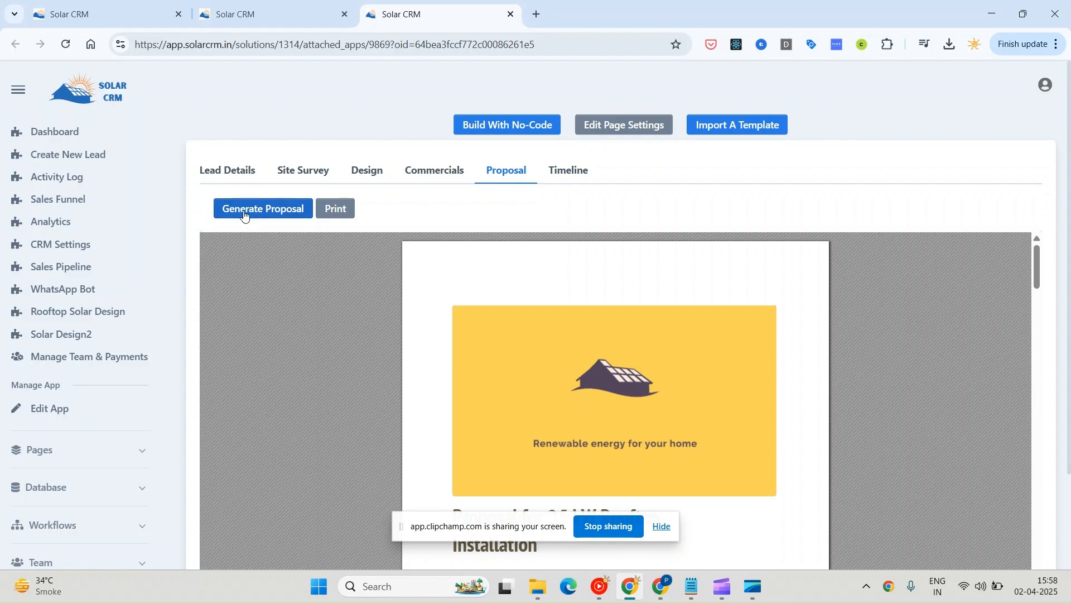
scroll(653, 195, "down", 2)
scroll(497, 277, "down", 3)
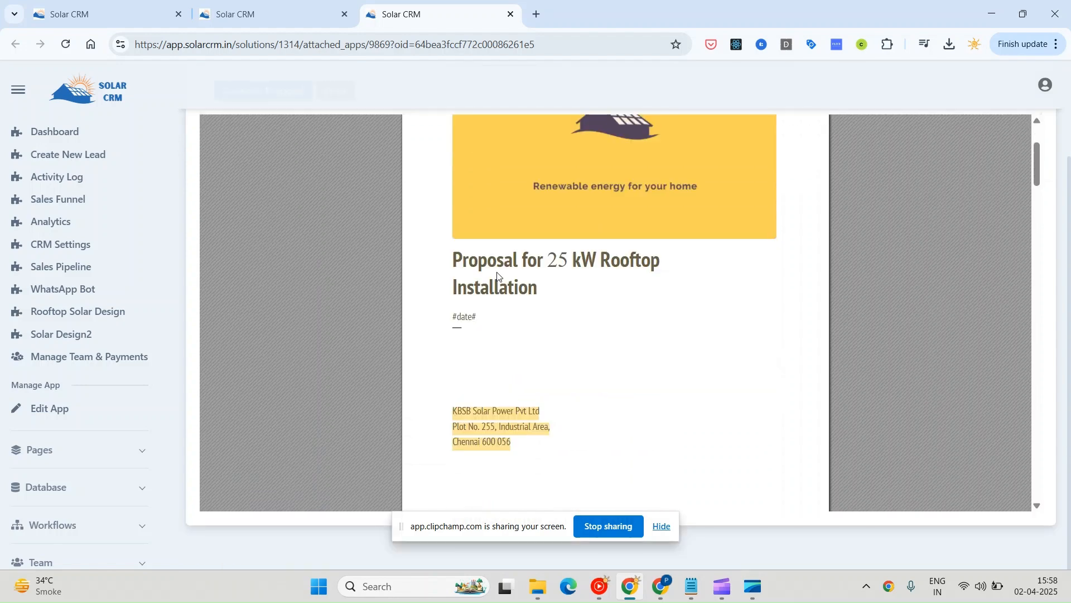
scroll(498, 275, "down", 8)
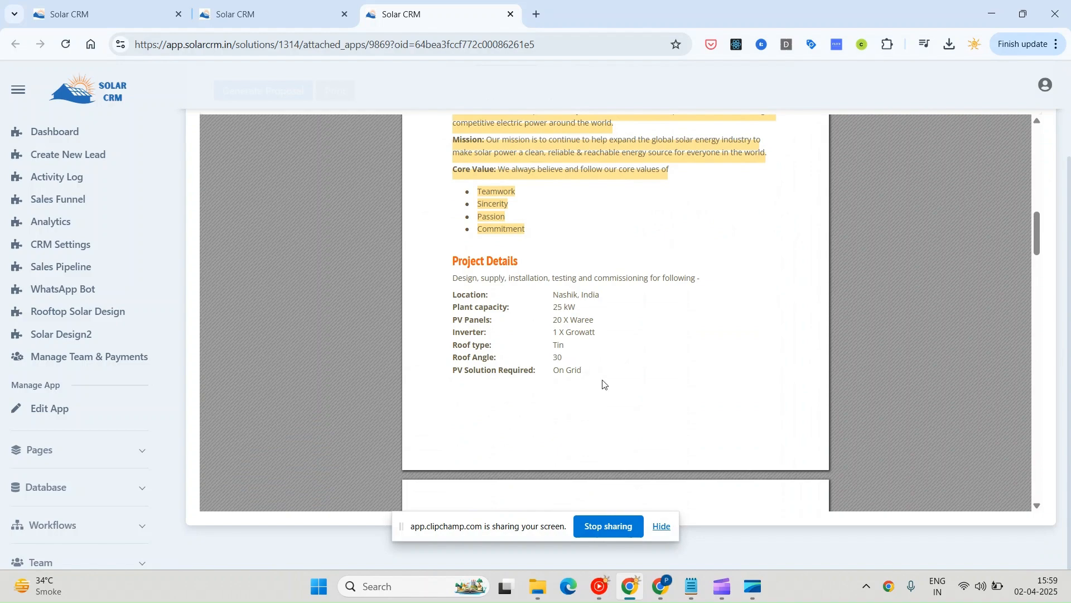
scroll(603, 384, "down", 6)
scroll(600, 383, "up", 10)
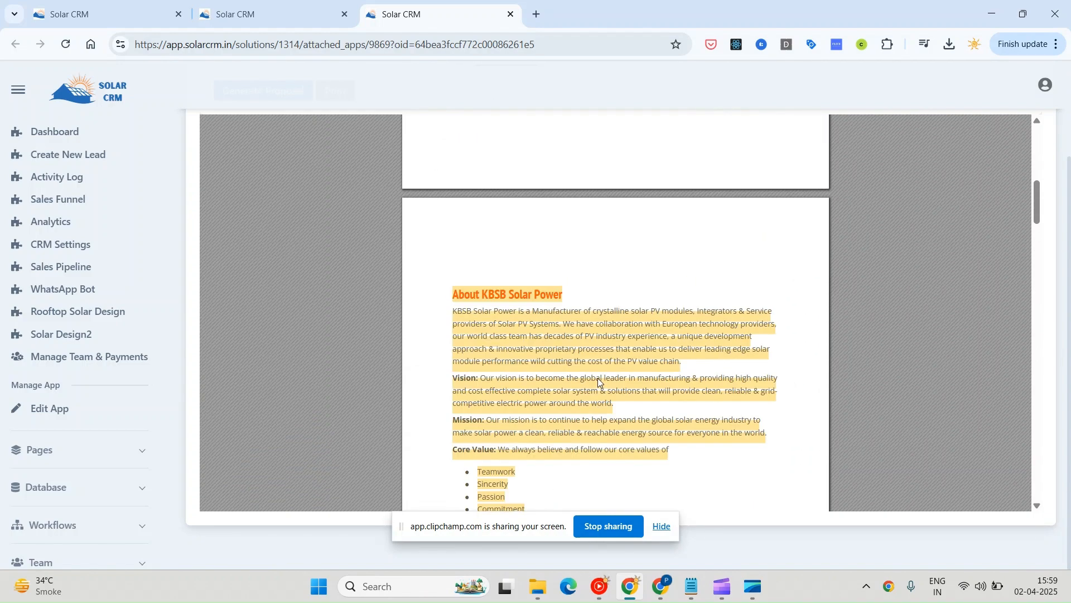
scroll(599, 383, "up", 10)
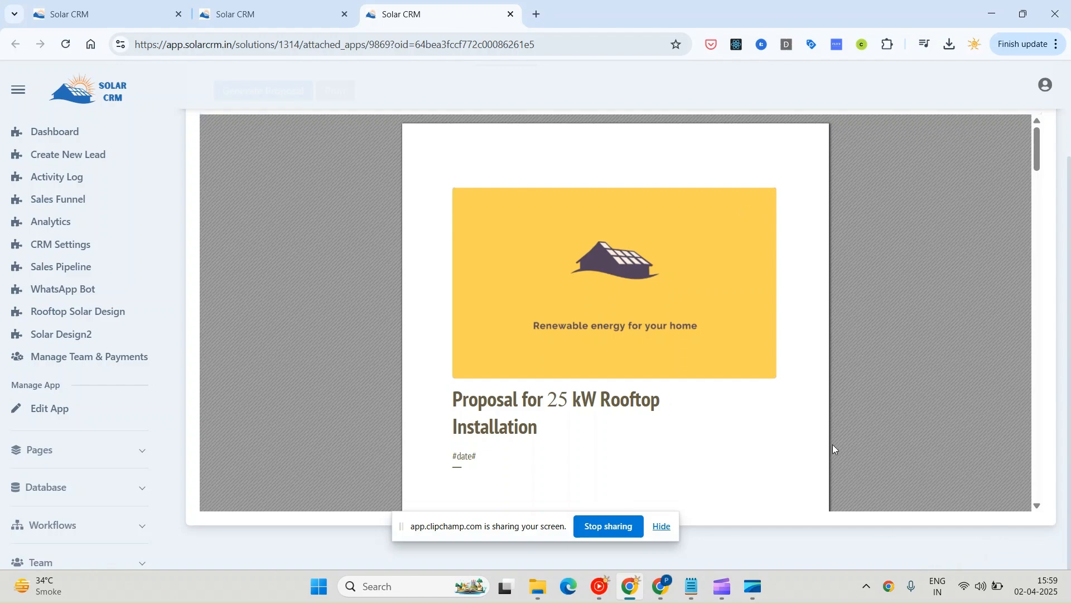
Step: Enlarge the page to 125%, collapse the navigation menu and read the proposal from its cover through to Financials
key("ctrl+plus")
key("ctrl+plus")
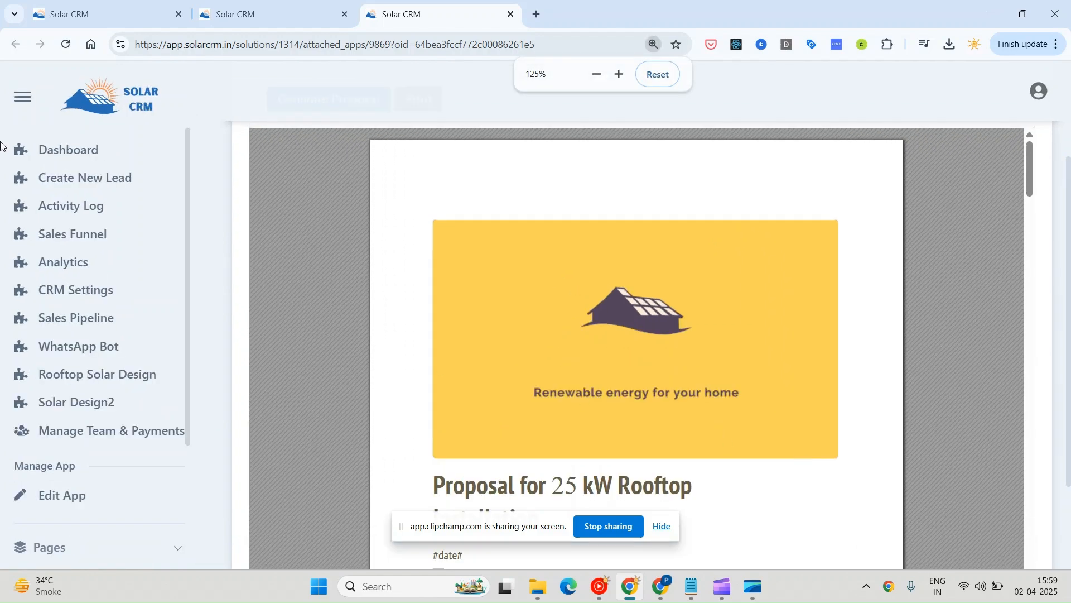
left_click(22, 96)
scroll(477, 349, "down", 2)
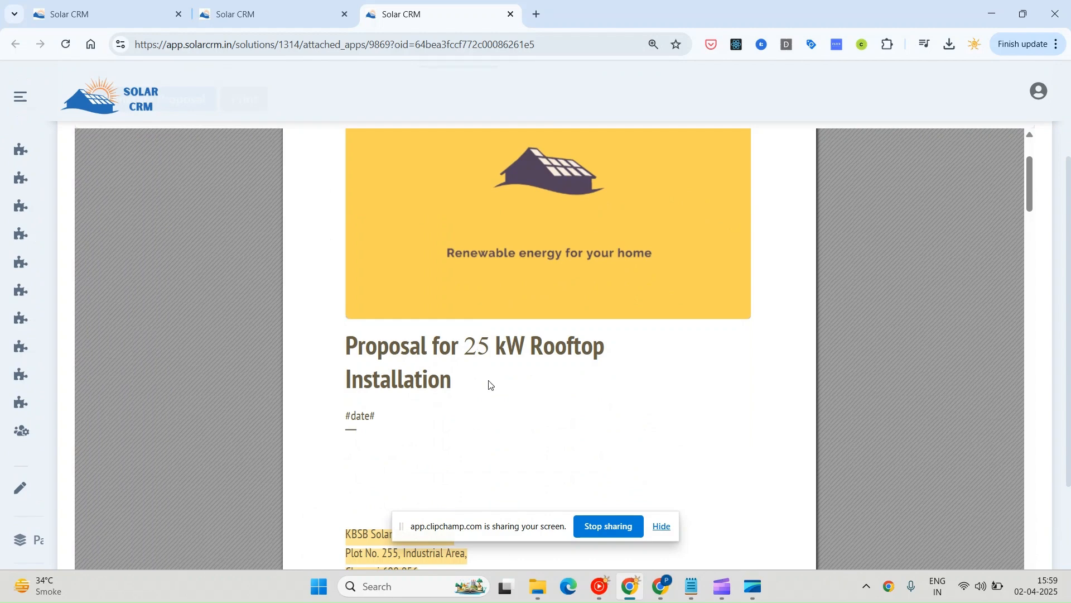
scroll(489, 382, "up", 3)
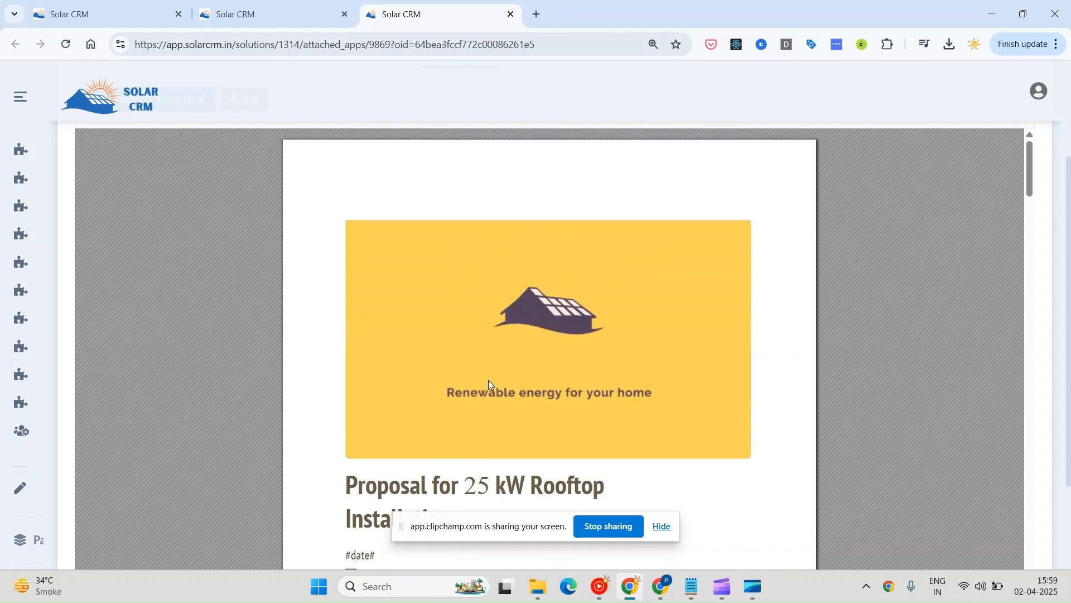
scroll(489, 384, "down", 5)
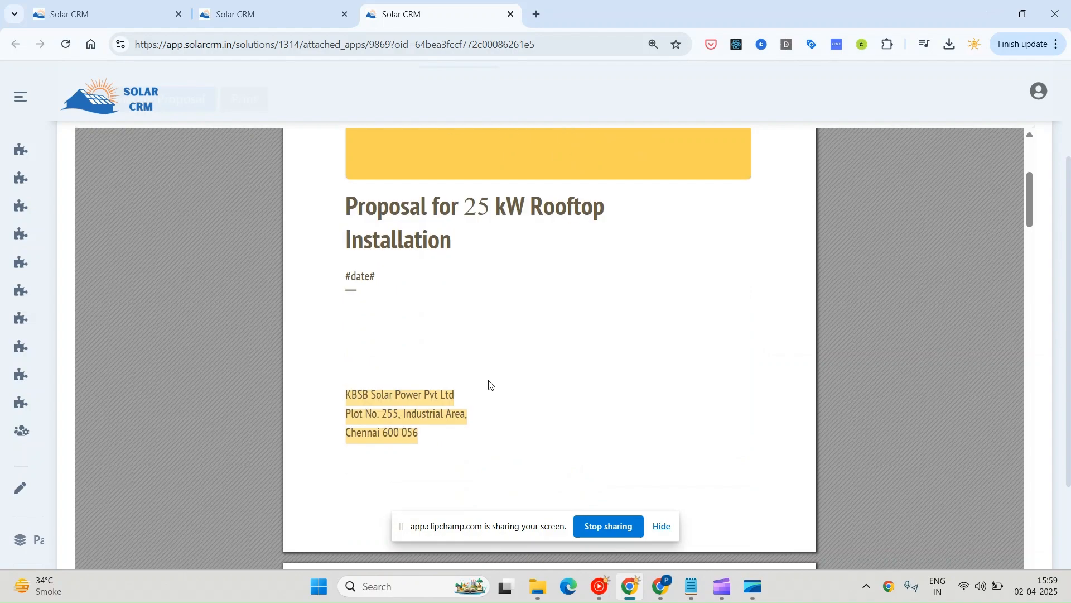
scroll(523, 318, "down", 9)
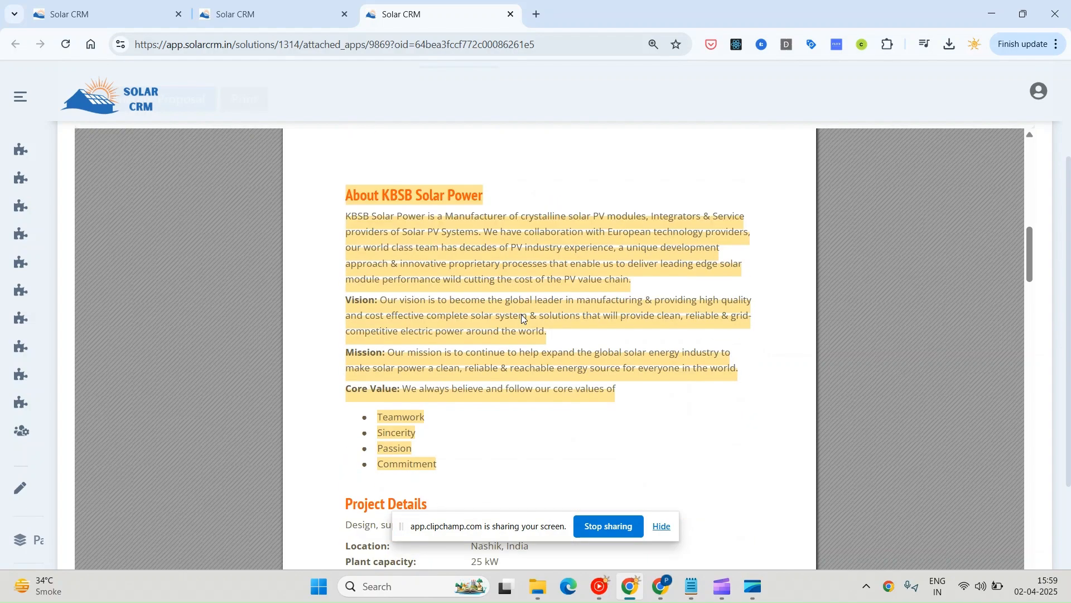
scroll(523, 318, "down", 20)
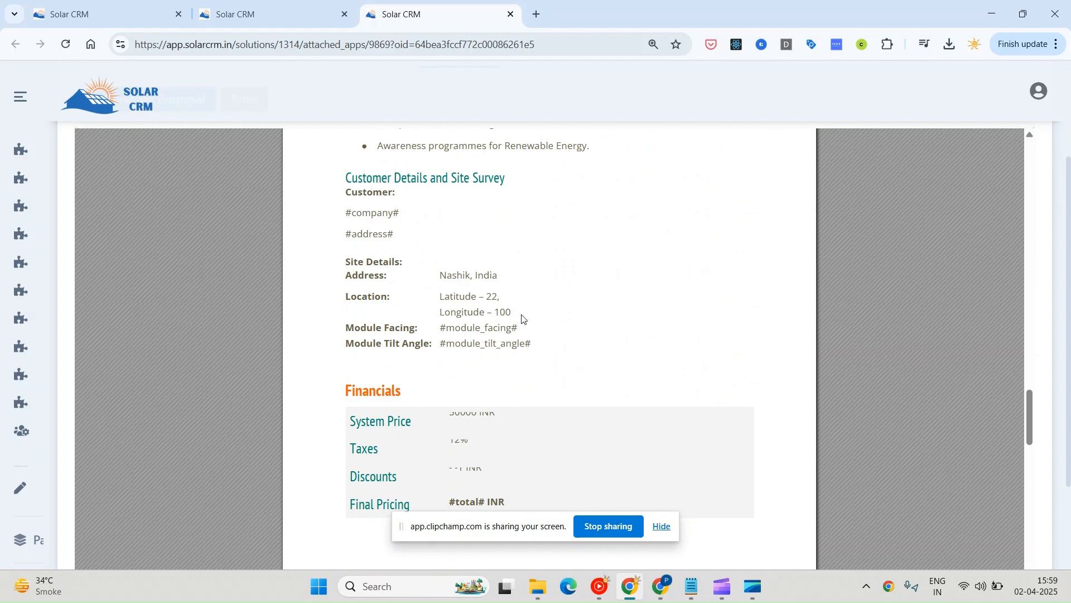
Step: Enlarge the page to 200% and highlight the #module_facing# and #module_tilt_angle# placeholders under Site Details
left_click_drag(442, 327, 490, 341)
key("ctrl+plus")
key("ctrl+plus")
key("ctrl+plus")
left_click(423, 396)
scroll(417, 390, "down", 1)
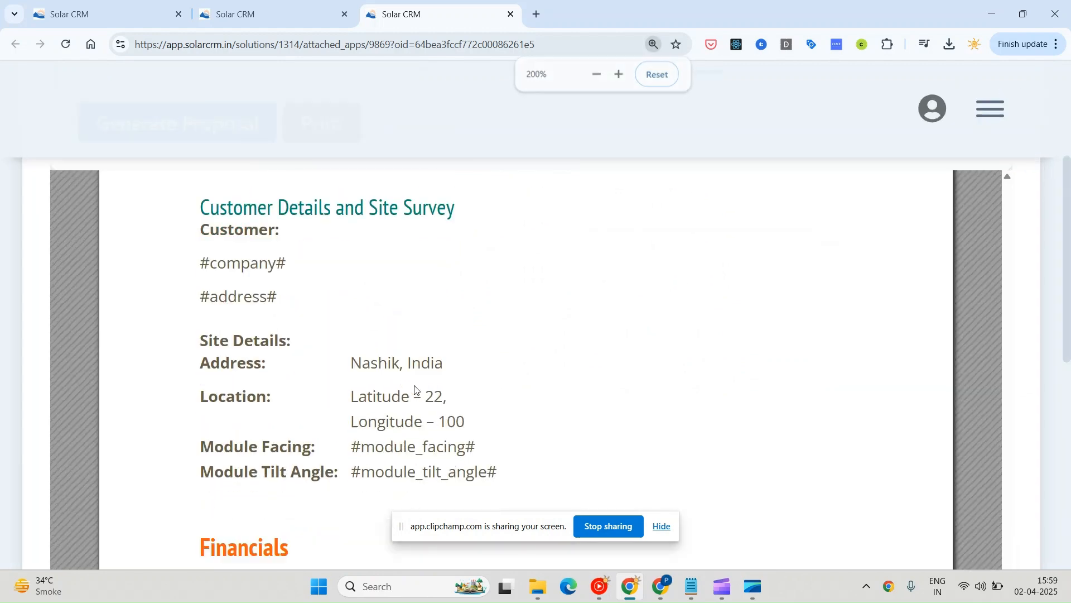
scroll(415, 390, "down", 2)
left_click_drag(351, 350, 476, 349)
left_click_drag(352, 374, 494, 374)
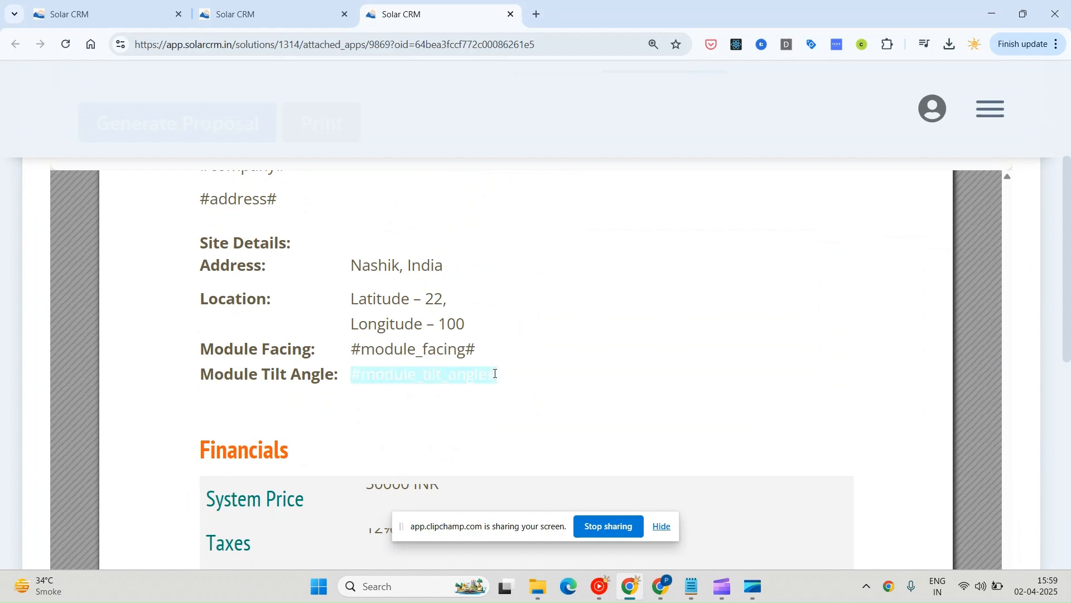
Step: Highlight the name and the enclosing hash signs of the #module_facing# placeholder, finishing with the whole placeholder selected
left_click(483, 394)
left_click_drag(361, 350, 464, 346)
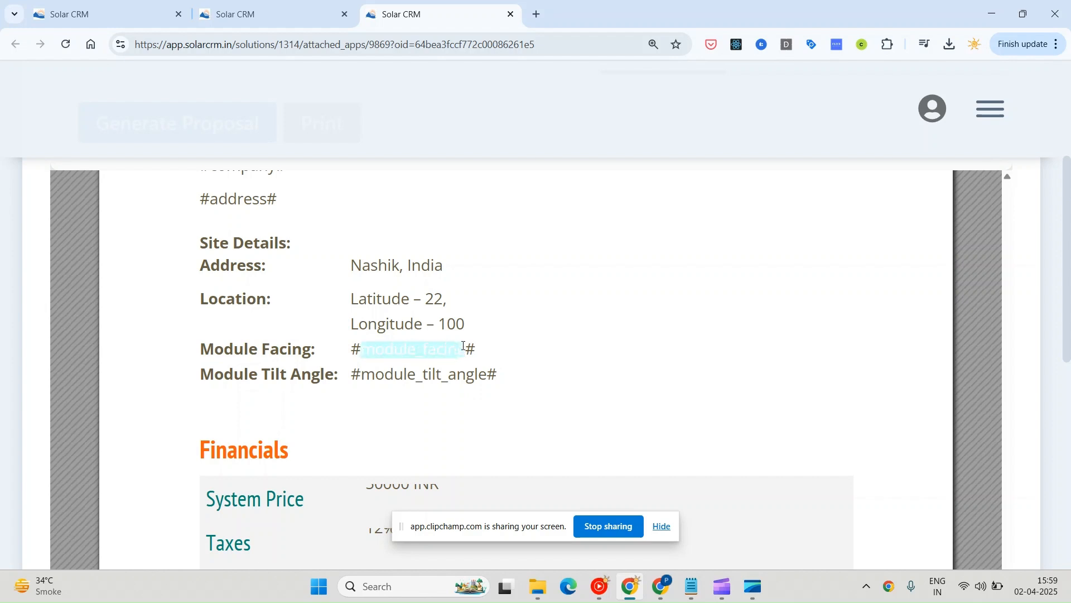
left_click(355, 348)
left_click_drag(355, 348, 359, 349)
left_click_drag(475, 350, 470, 351)
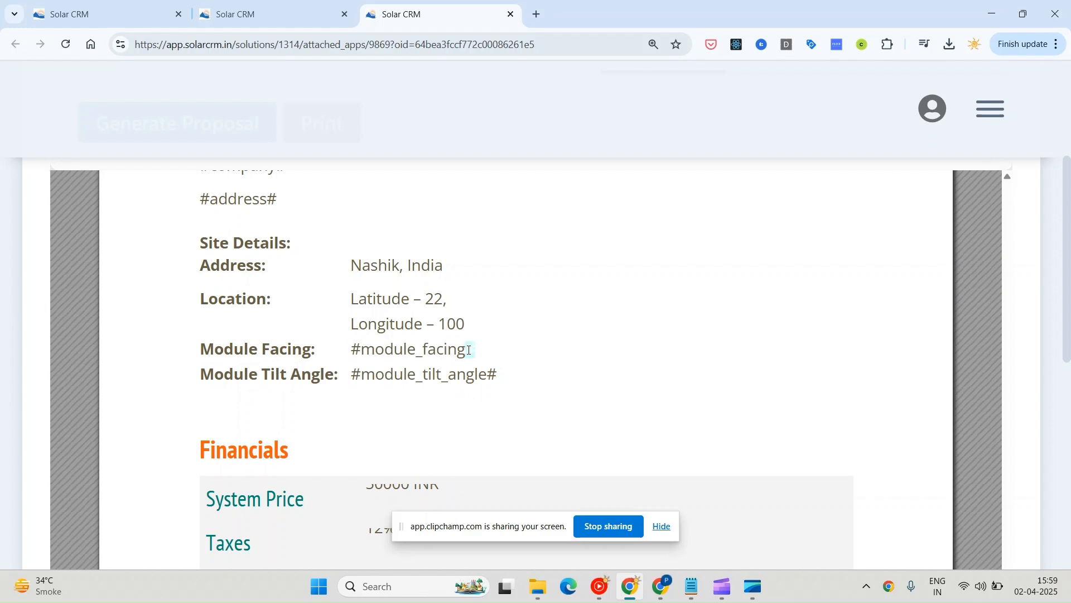
left_click(357, 351)
left_click_drag(354, 349, 473, 354)
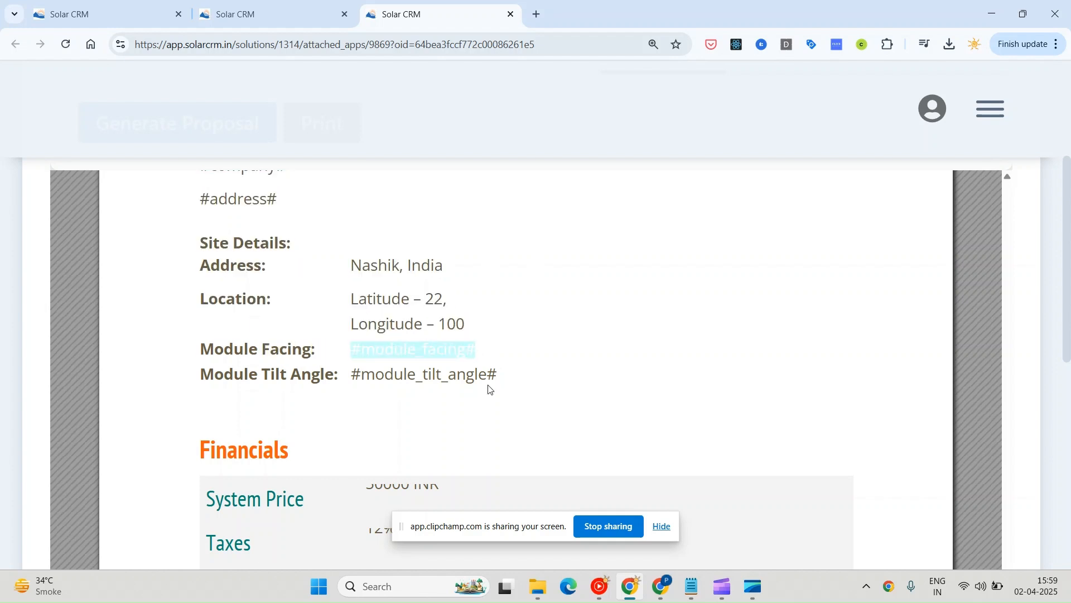
scroll(77, 356, "up", 2)
scroll(359, 342, "down", 1)
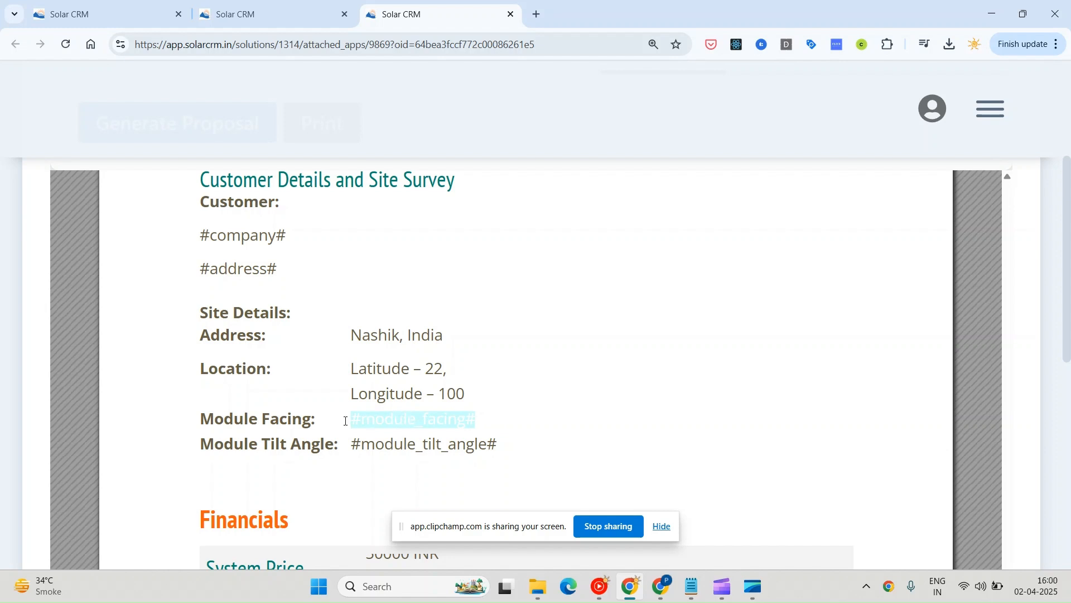
Step: Highlight the #address# and #company# placeholders in the Customer Details and Site Survey section
left_click(217, 231)
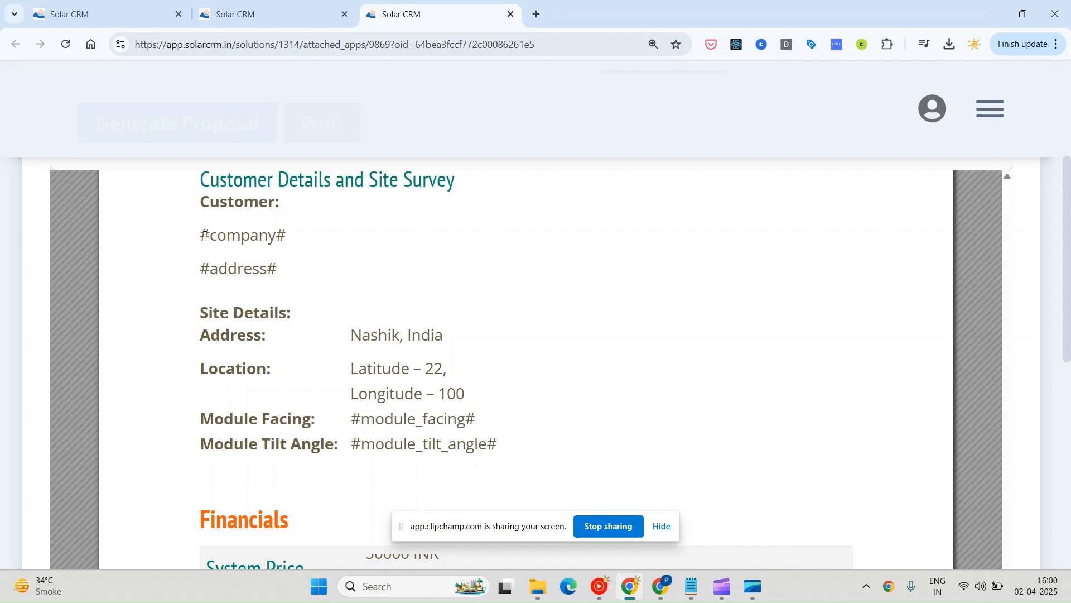
left_click_drag(204, 236, 284, 269)
left_click(260, 269)
left_click_drag(204, 270, 279, 266)
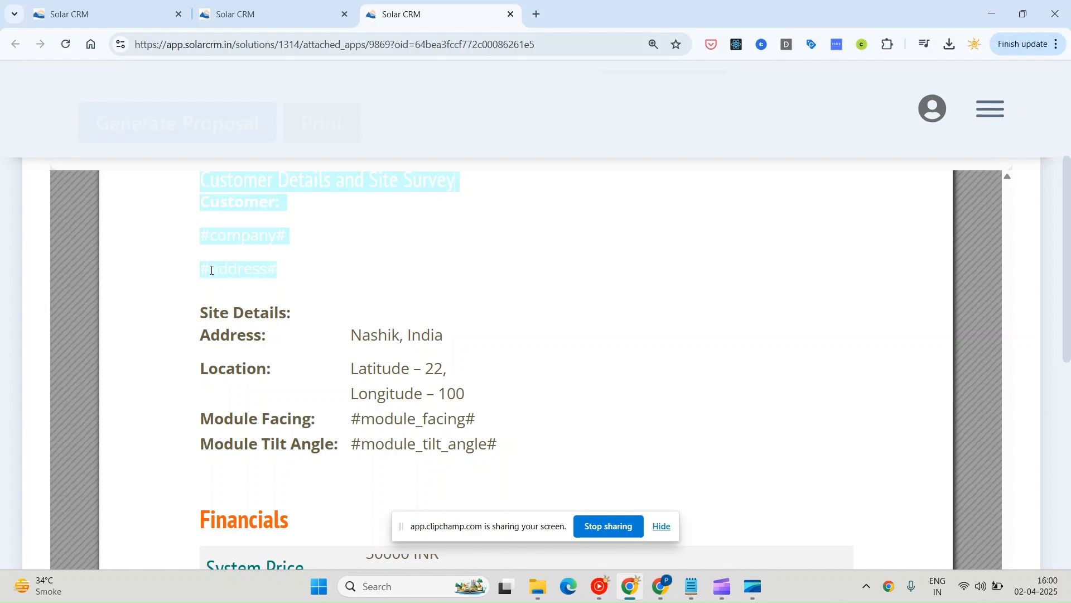
left_click_drag(197, 271, 277, 267)
left_click_drag(201, 232, 289, 237)
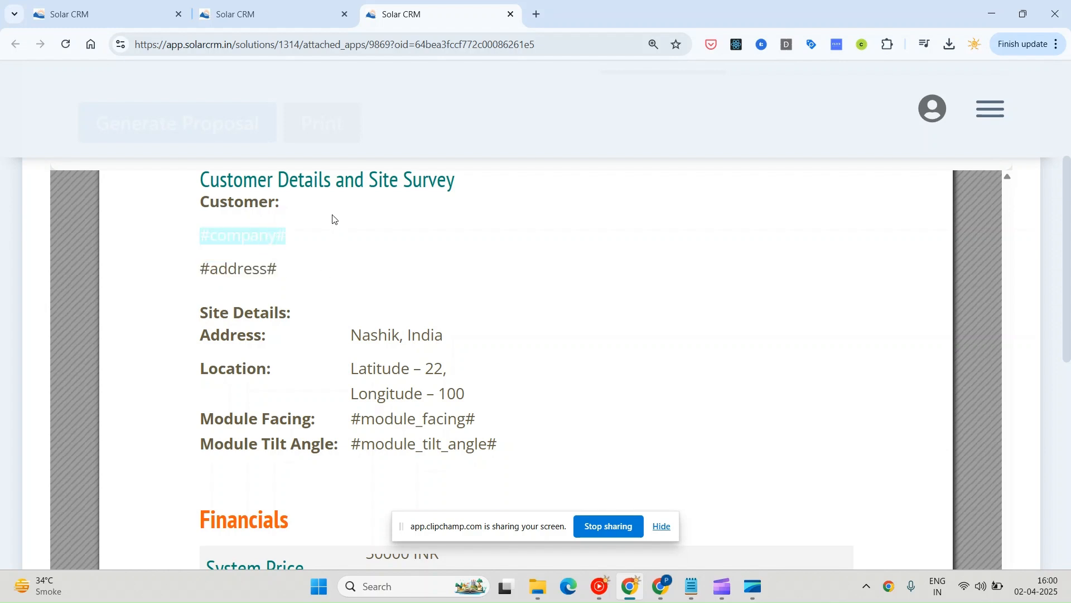
Step: Reduce the page zoom to 150% and review the on-grid system diagram, Scope of Work and Terms & Conditions
key("ctrl+minus")
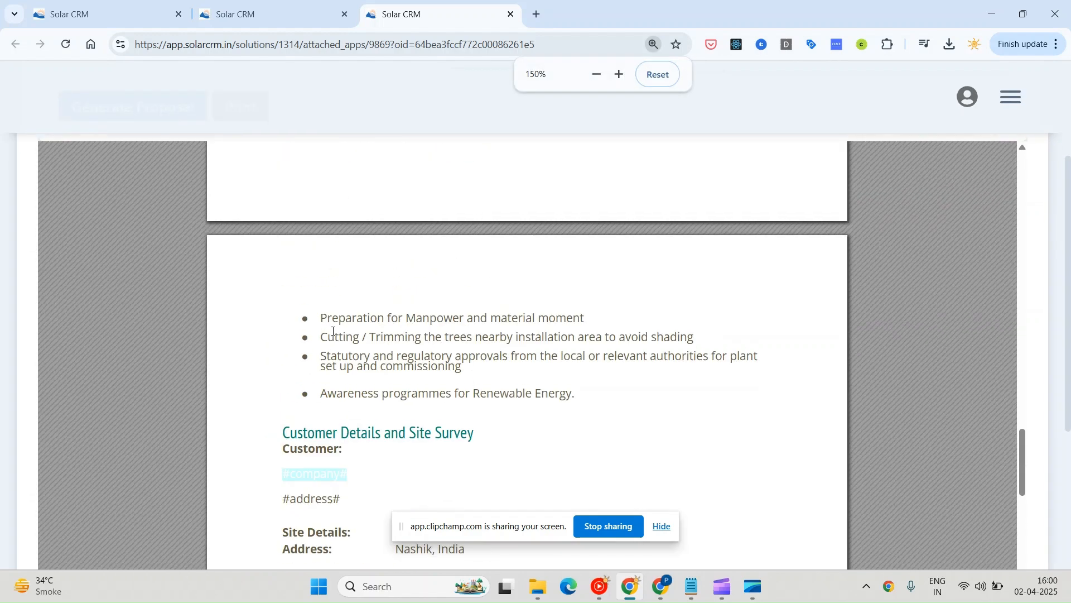
scroll(334, 331, "up", 5)
scroll(359, 282, "up", 3)
scroll(359, 283, "down", 2)
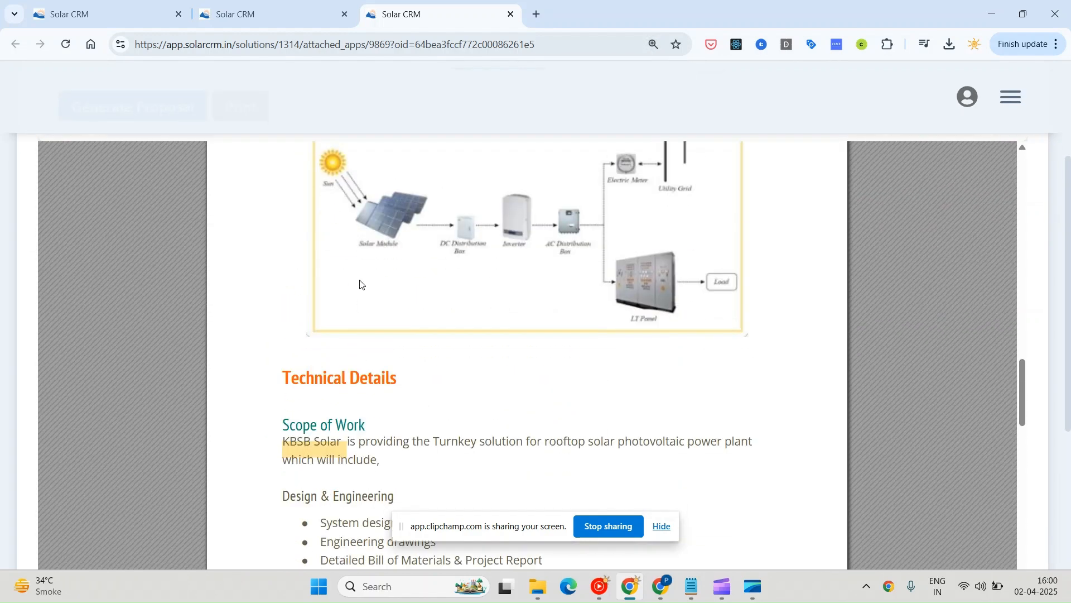
scroll(329, 373, "down", 1)
scroll(329, 372, "down", 10)
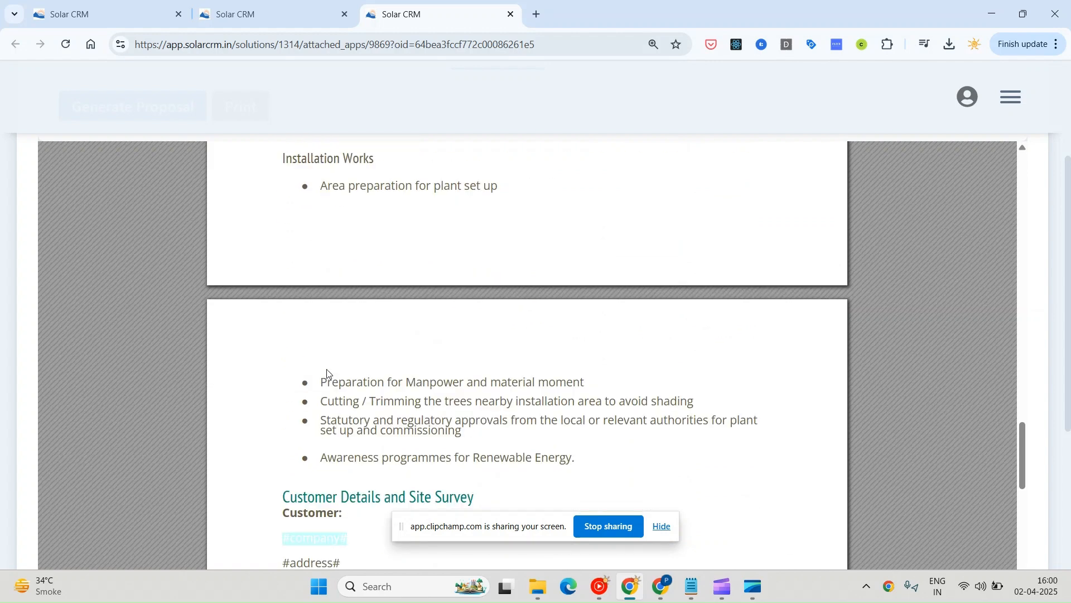
scroll(328, 298, "up", 10)
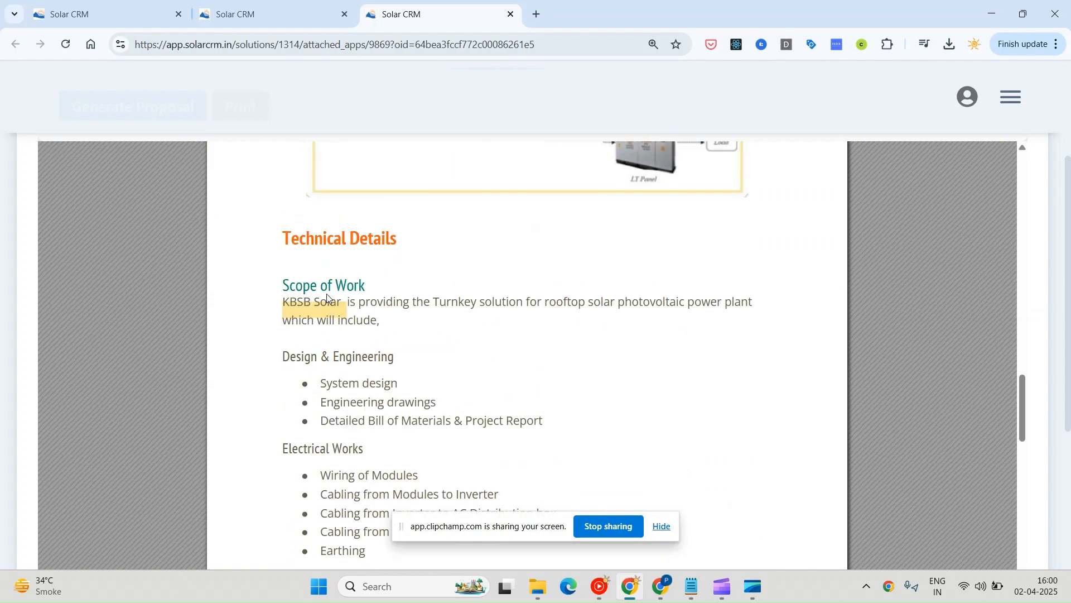
scroll(285, 314, "up", 2)
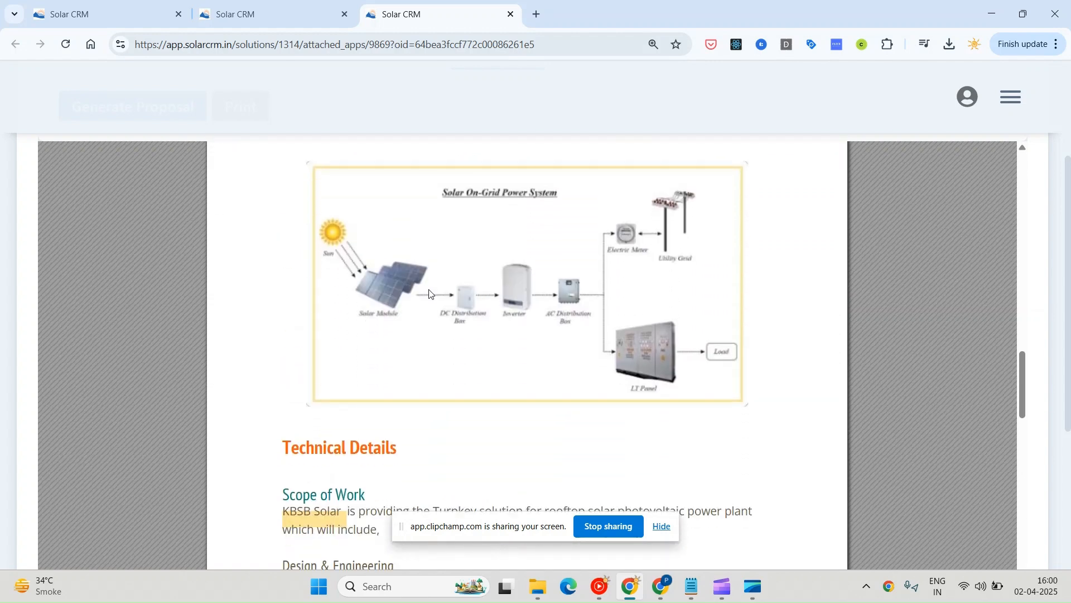
scroll(446, 289, "down", 2)
scroll(445, 288, "down", 15)
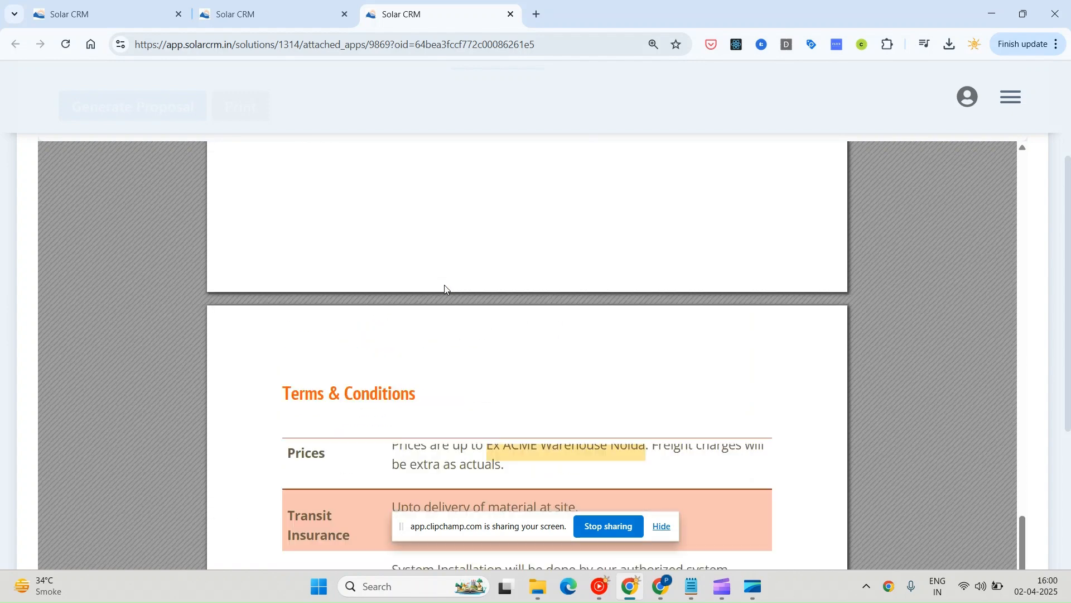
Step: Review the proposal backwards from Terms & Conditions through the pricing table and company profile to the cover
scroll(445, 287, "up", 3)
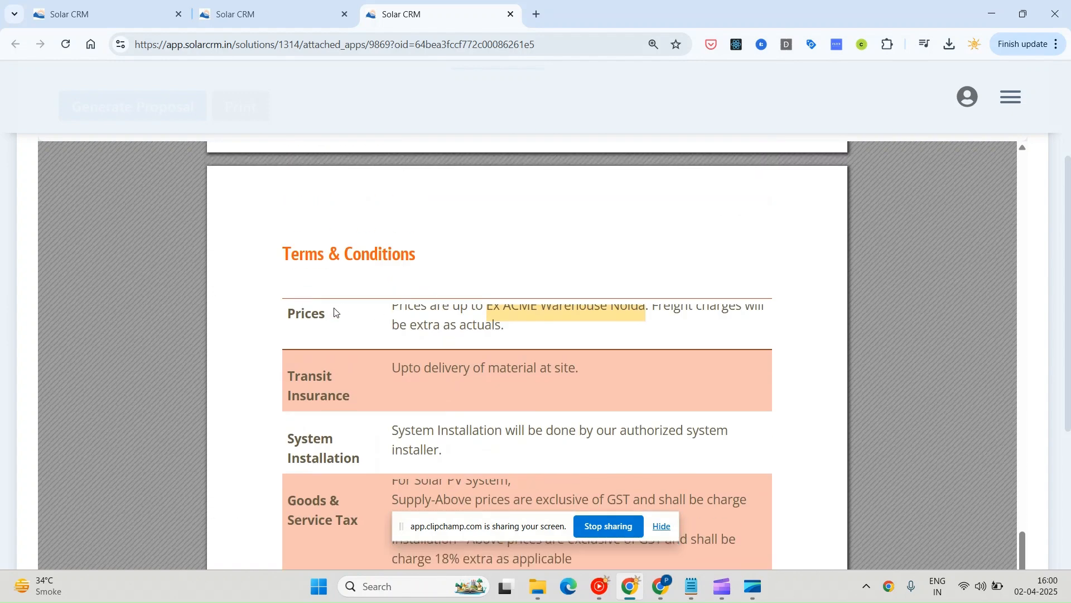
scroll(385, 347, "up", 12)
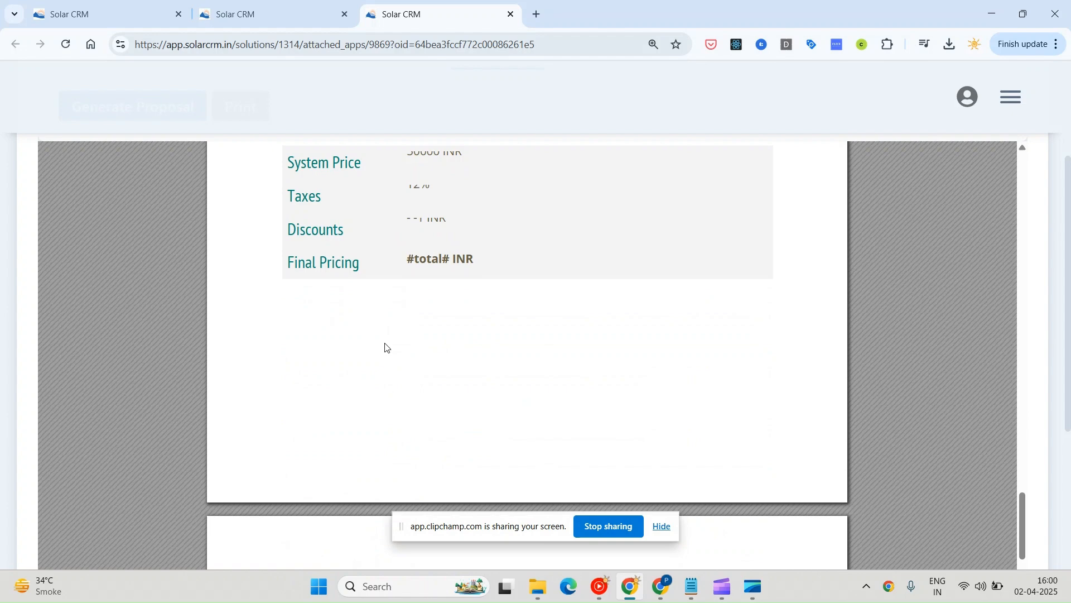
scroll(385, 347, "up", 10)
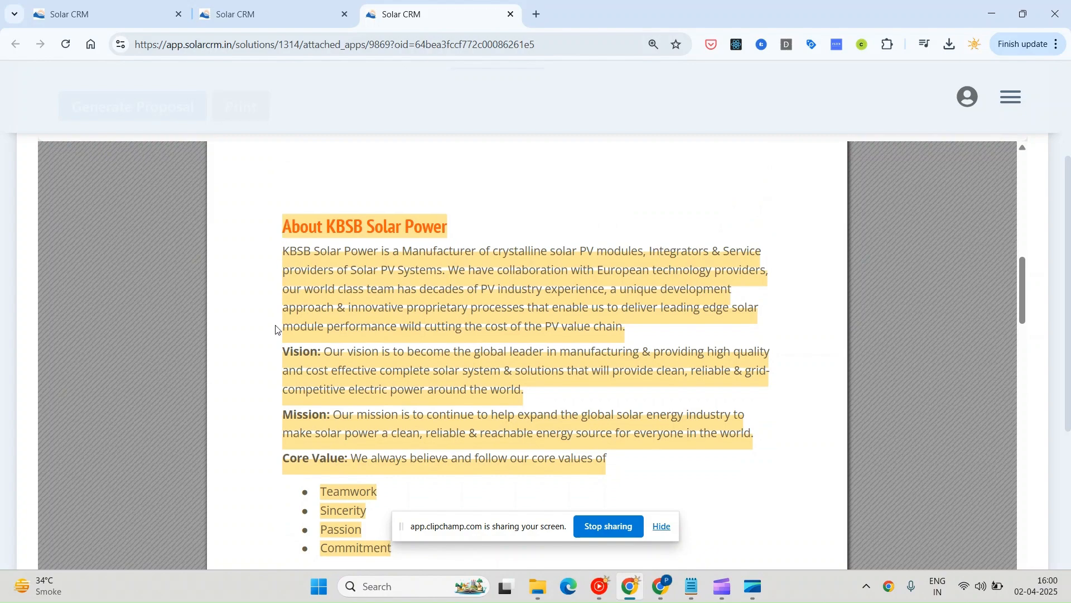
scroll(276, 329, "up", 2)
scroll(275, 329, "up", 8)
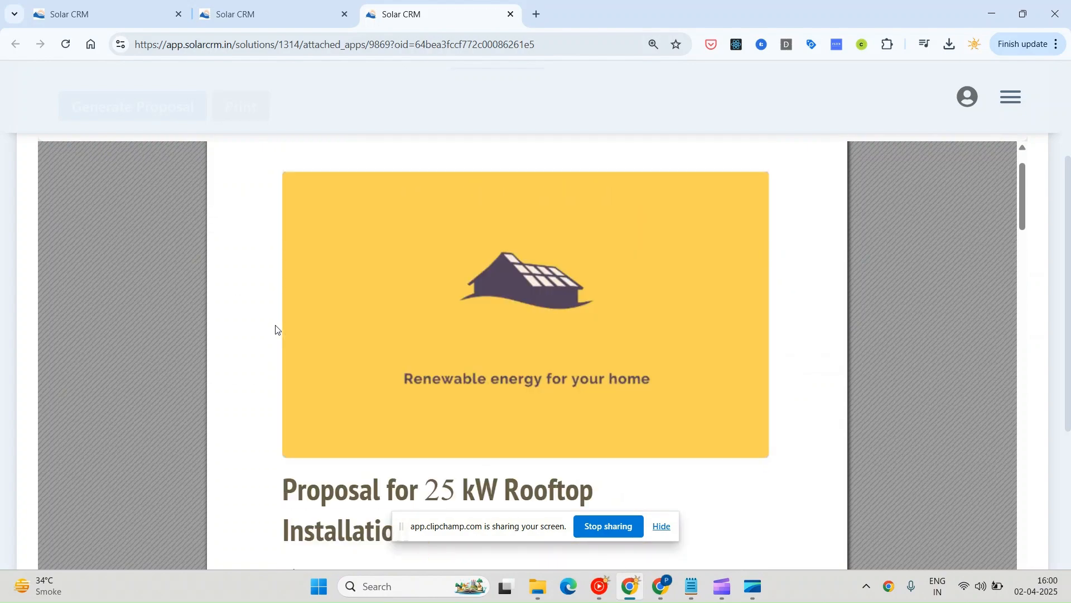
scroll(276, 329, "up", 2)
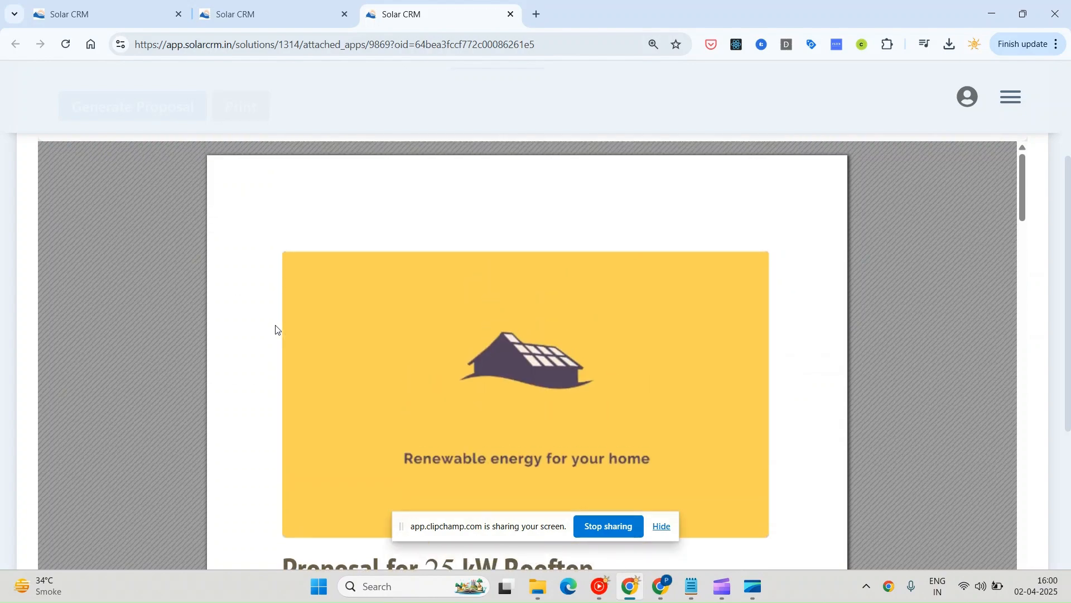
scroll(53, 337, "up", 3)
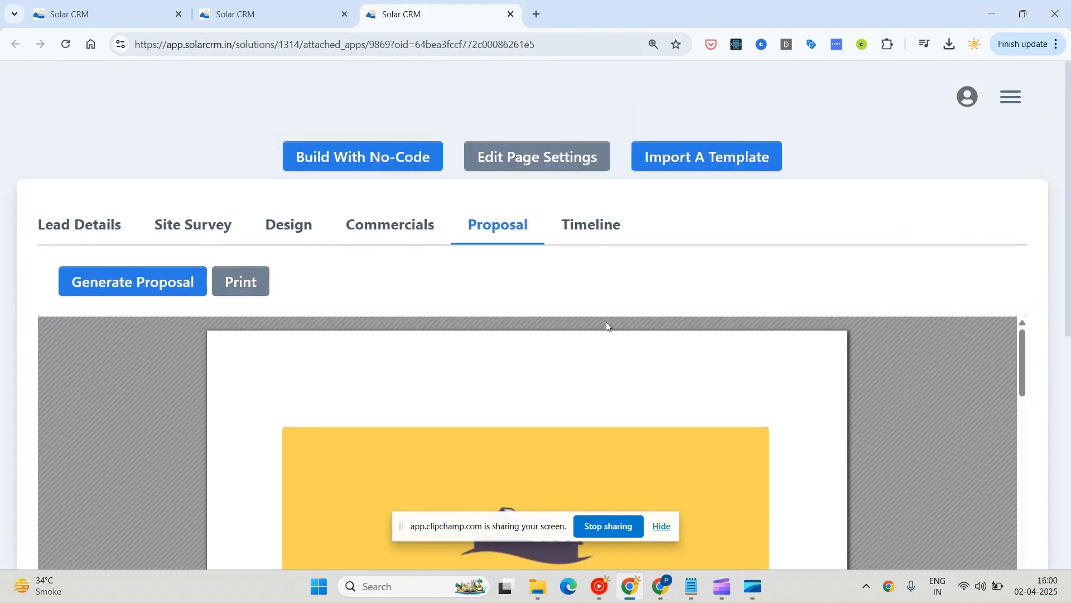
Step: Reset the page zoom to its default and expand the navigation menu
left_click(656, 46)
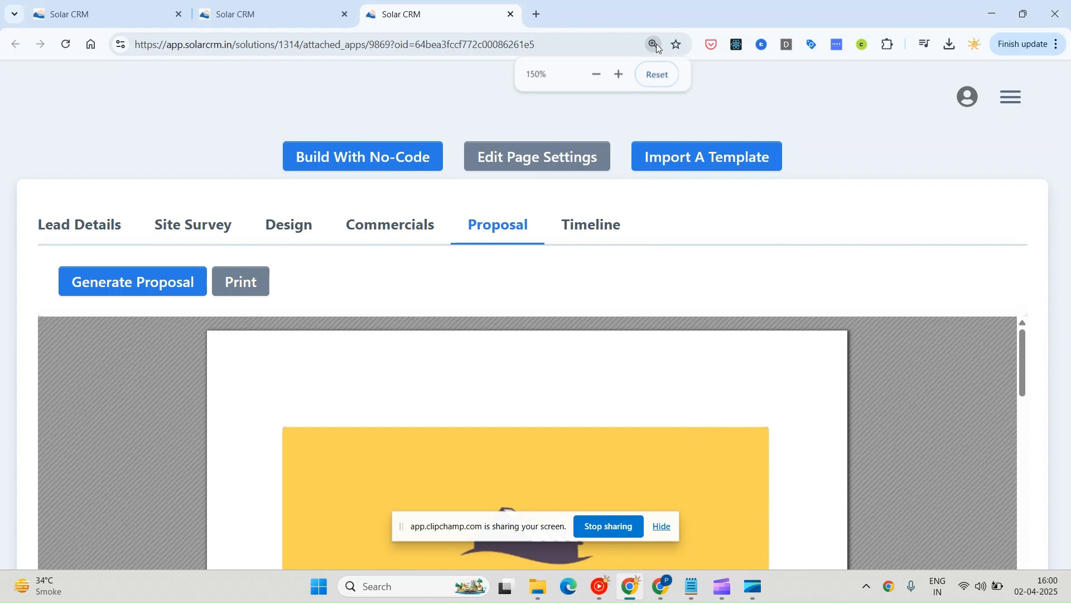
left_click(663, 74)
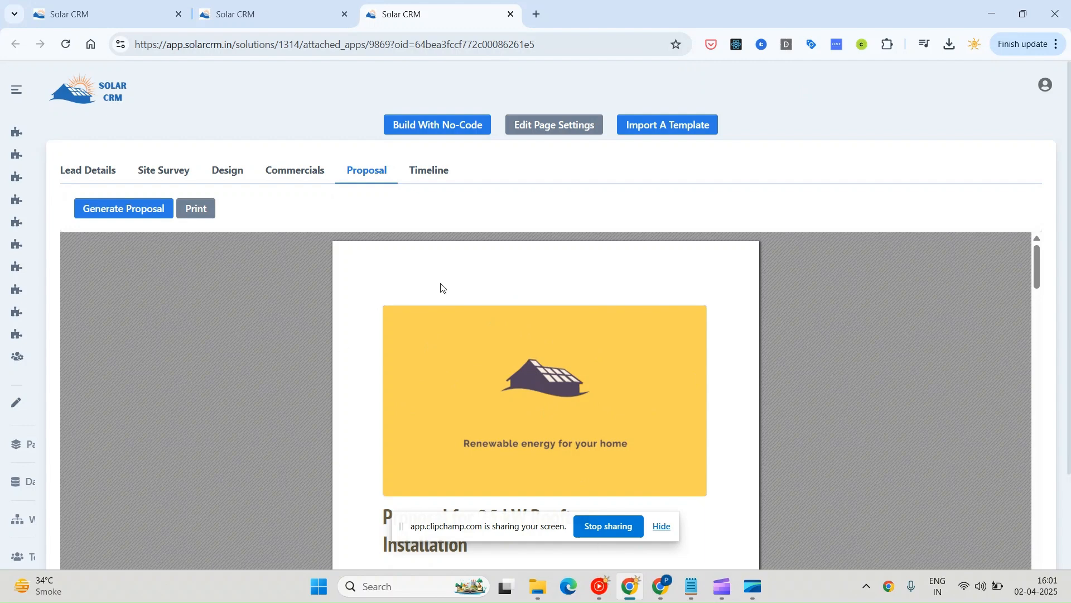
left_click(16, 89)
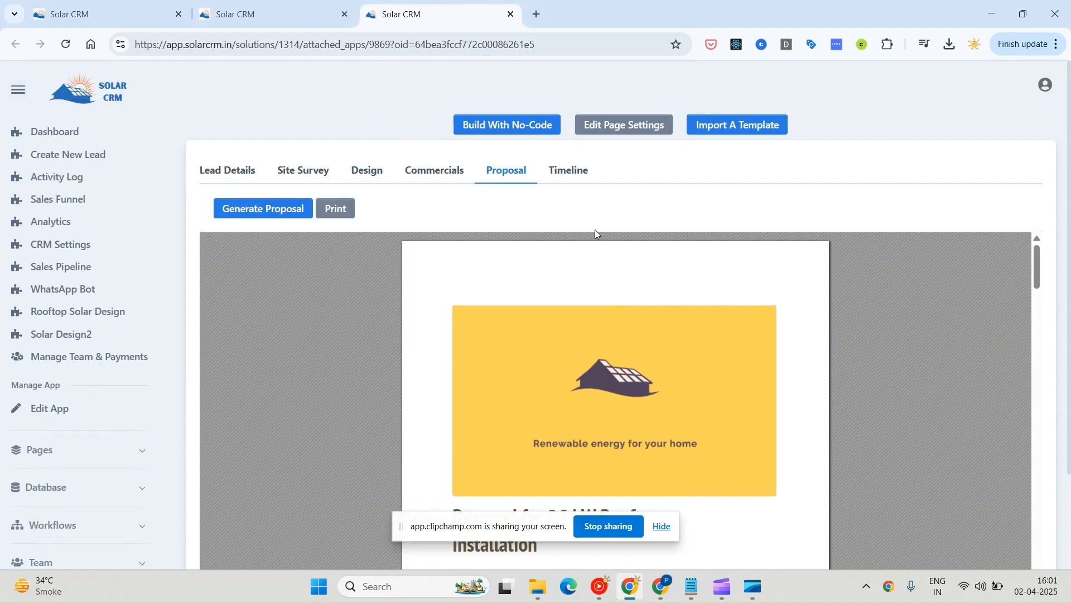
Step: Review the Test lead's Timeline activity log of status updates, proposals and site surveys
left_click(578, 173)
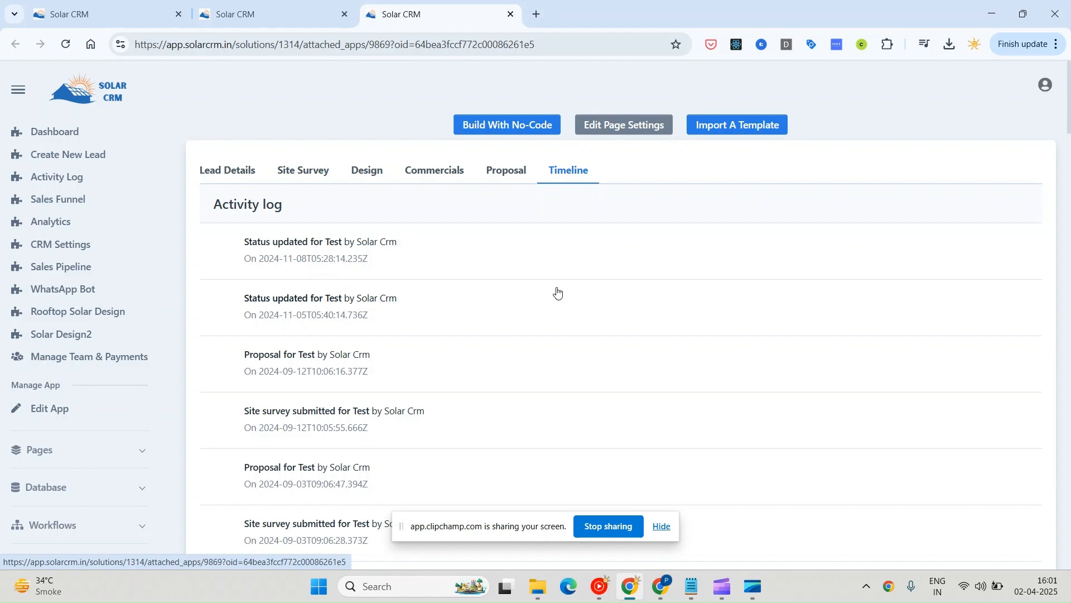
scroll(521, 244, "down", 2)
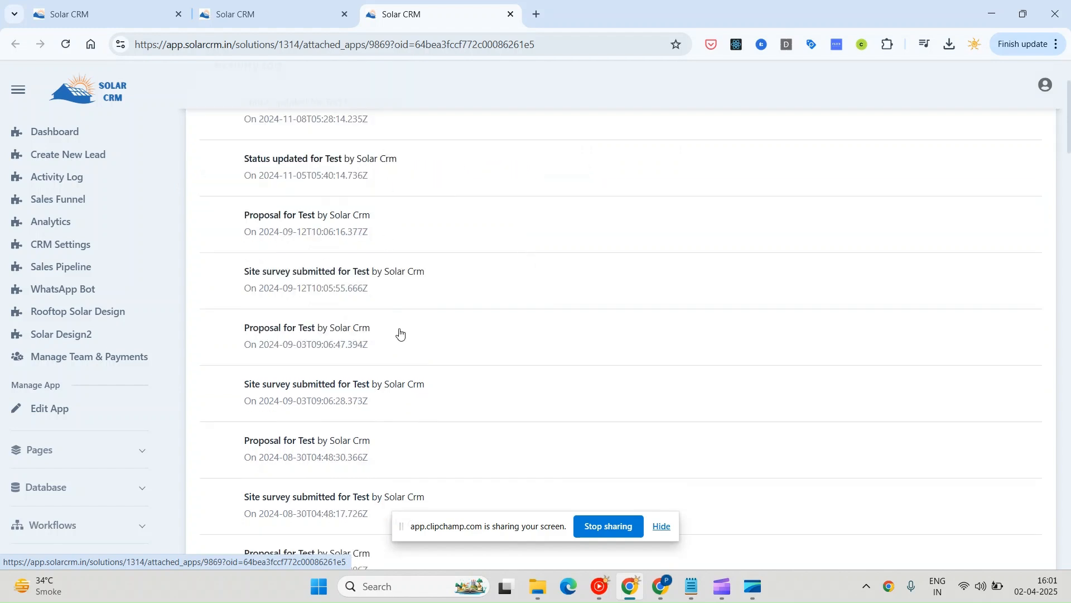
scroll(383, 378, "up", 2)
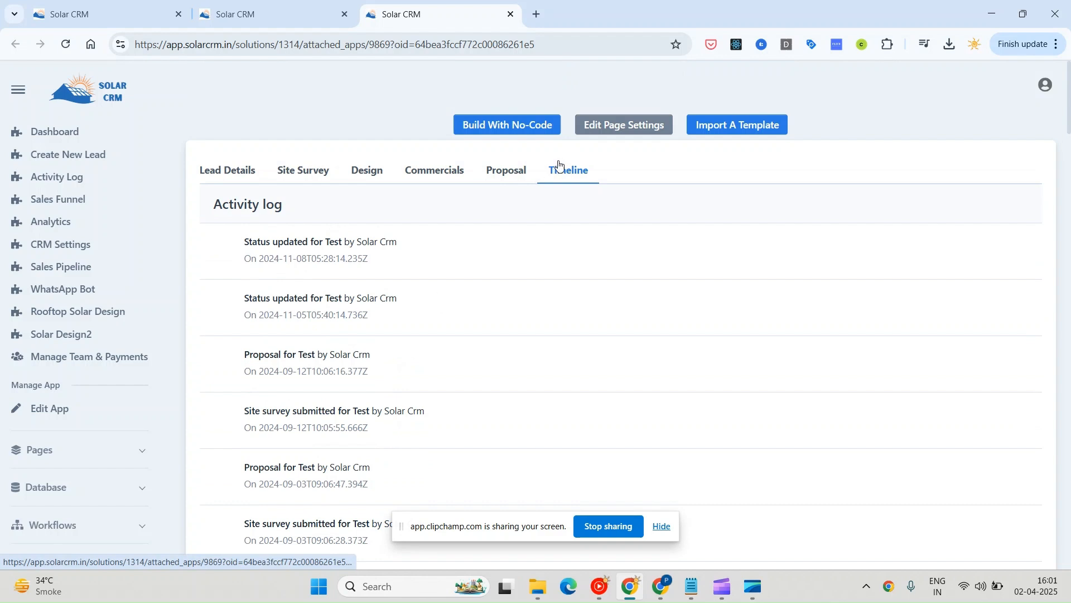
Step: Go back through the lead's stages from Lead Details and Site Survey through Design and Commercials to Proposal
left_click(248, 174)
left_click(291, 175)
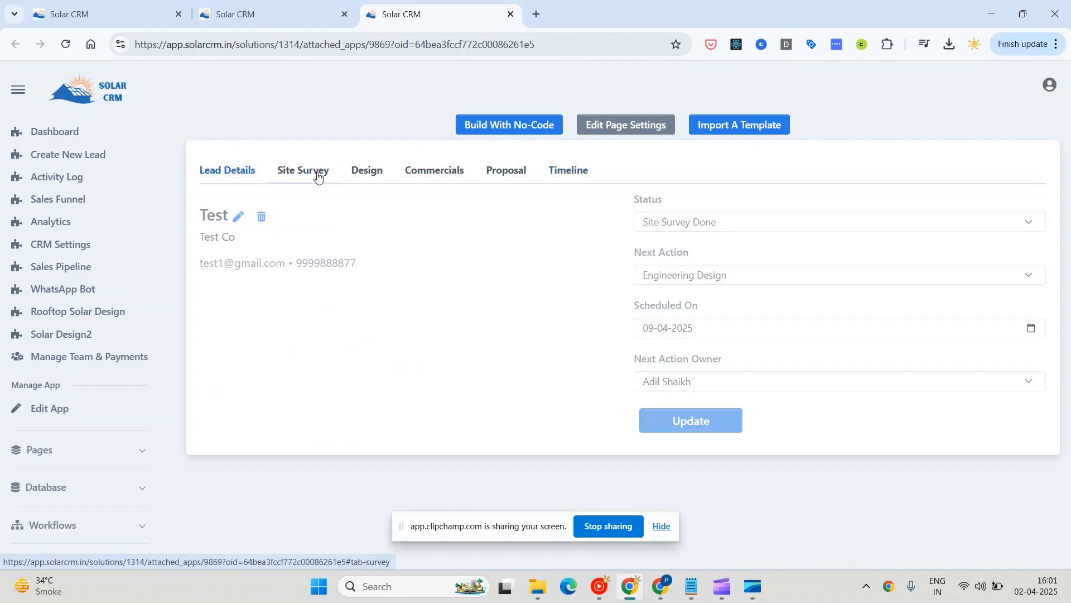
left_click(379, 175)
left_click(434, 175)
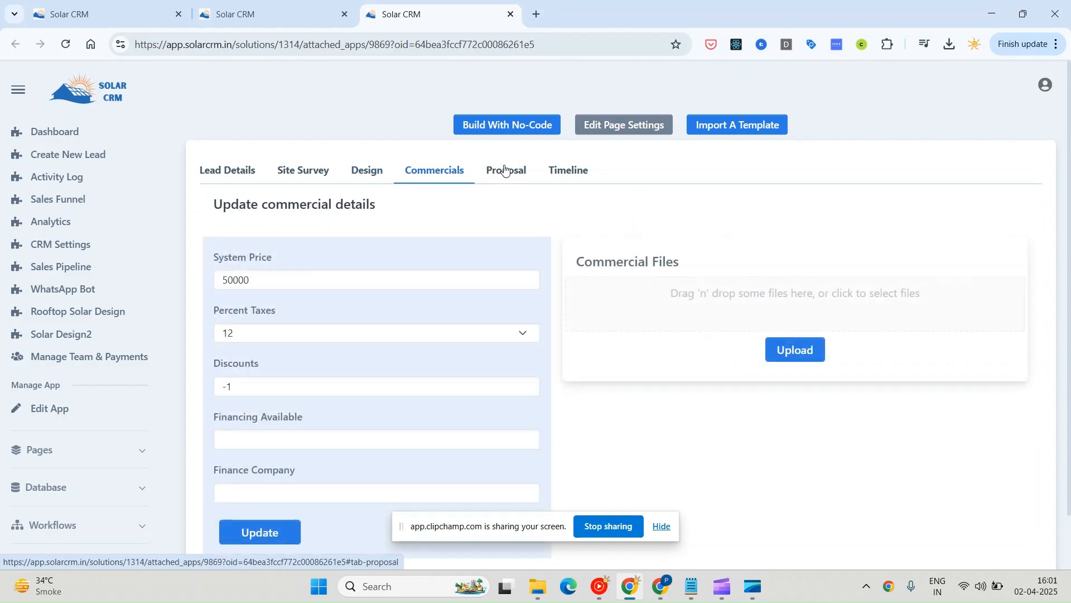
left_click(504, 173)
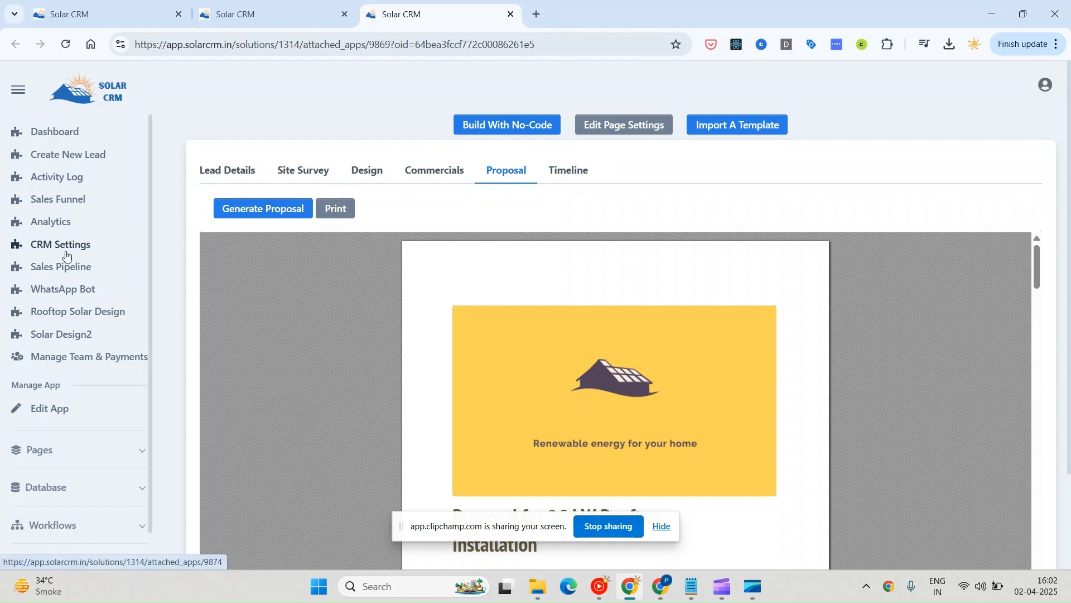
Step: Open the WhatsApp Bot workflow builder and review the conversation flow from New conversation start to the quick reply options
left_click(62, 296)
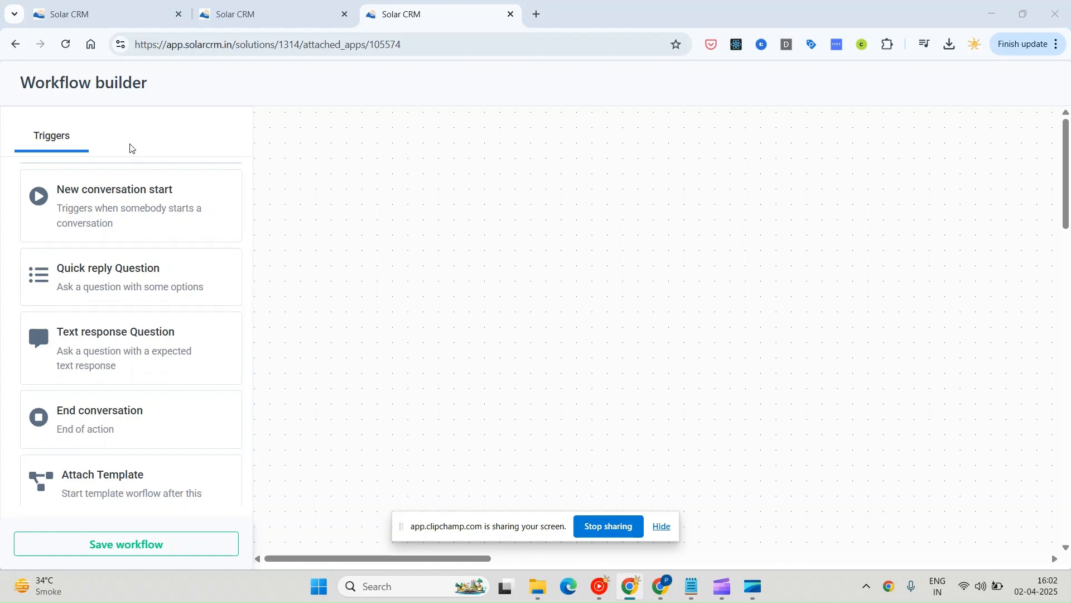
left_click_drag(329, 555, 554, 569)
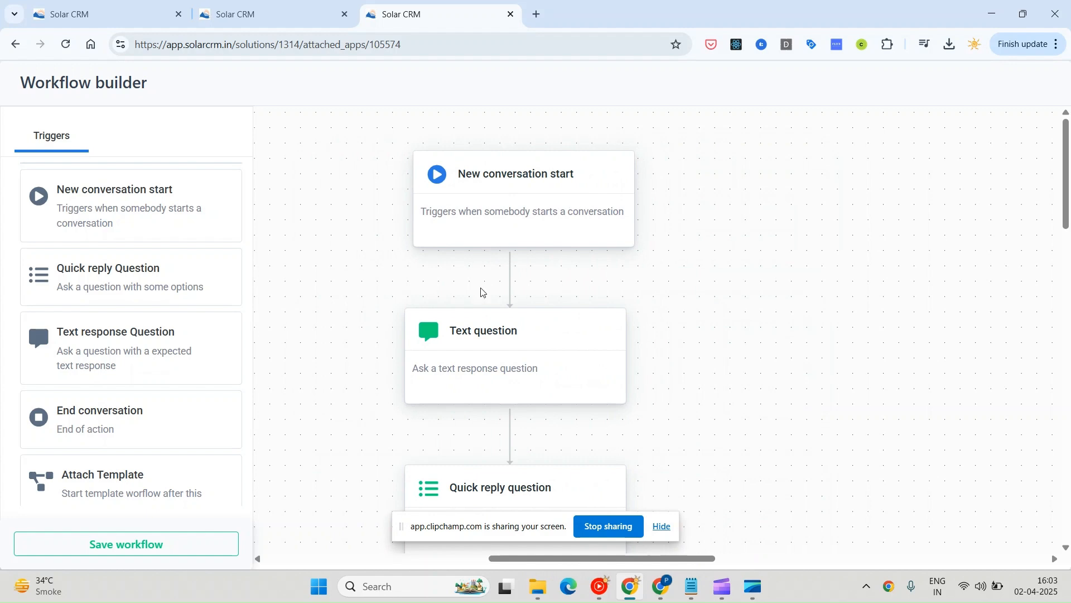
scroll(522, 219, "down", 8)
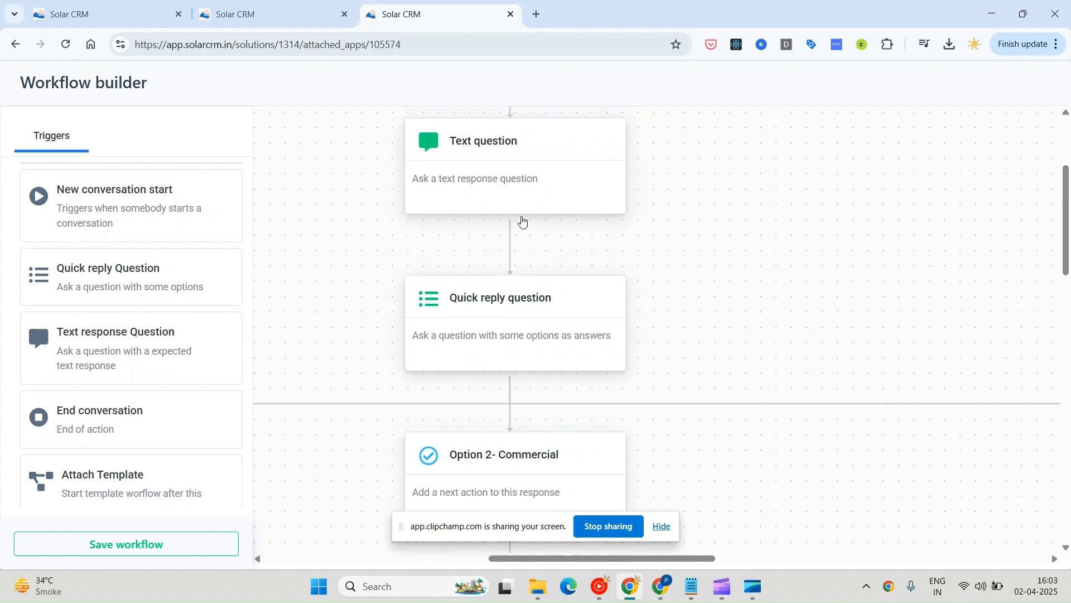
scroll(522, 220, "up", 10)
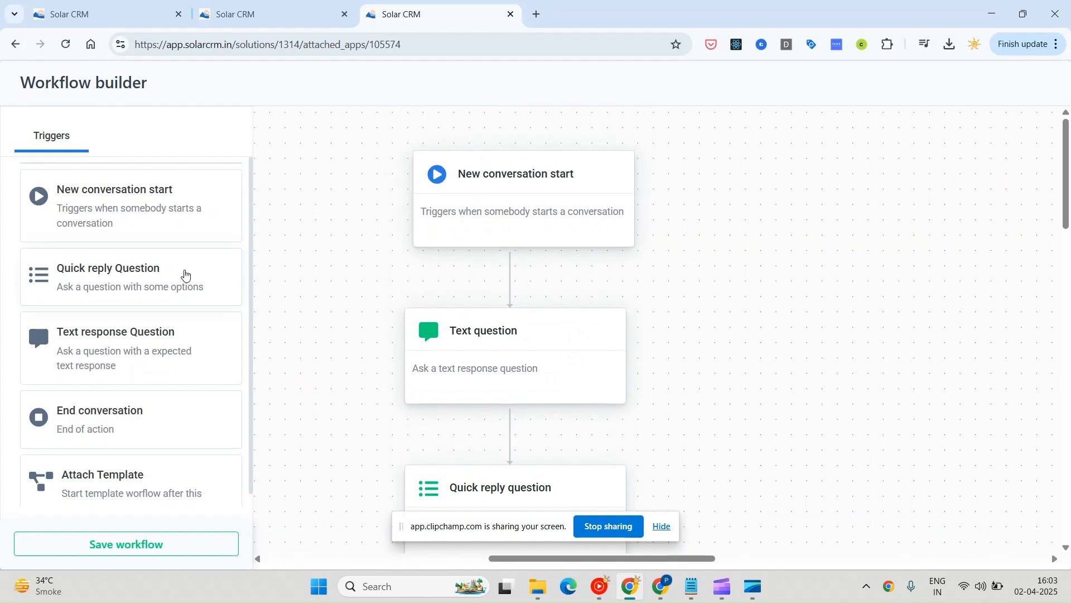
Step: Open the New conversation start settings, hide AdvancedSettings and highlight the welcome text, company name and full-name question in the Start Message
left_click(475, 203)
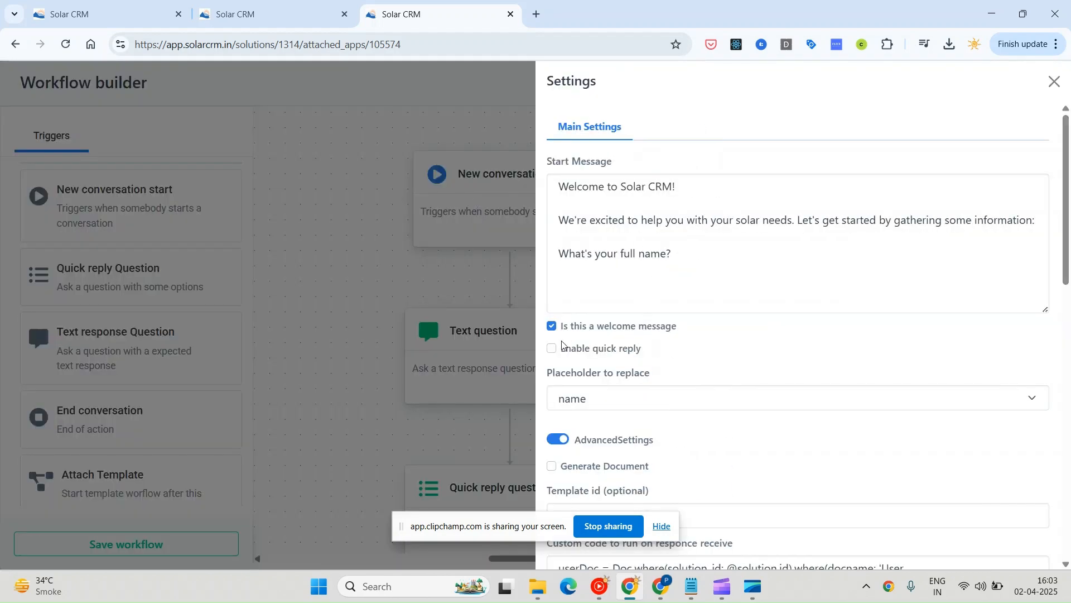
left_click(557, 439)
left_click_drag(559, 187, 678, 248)
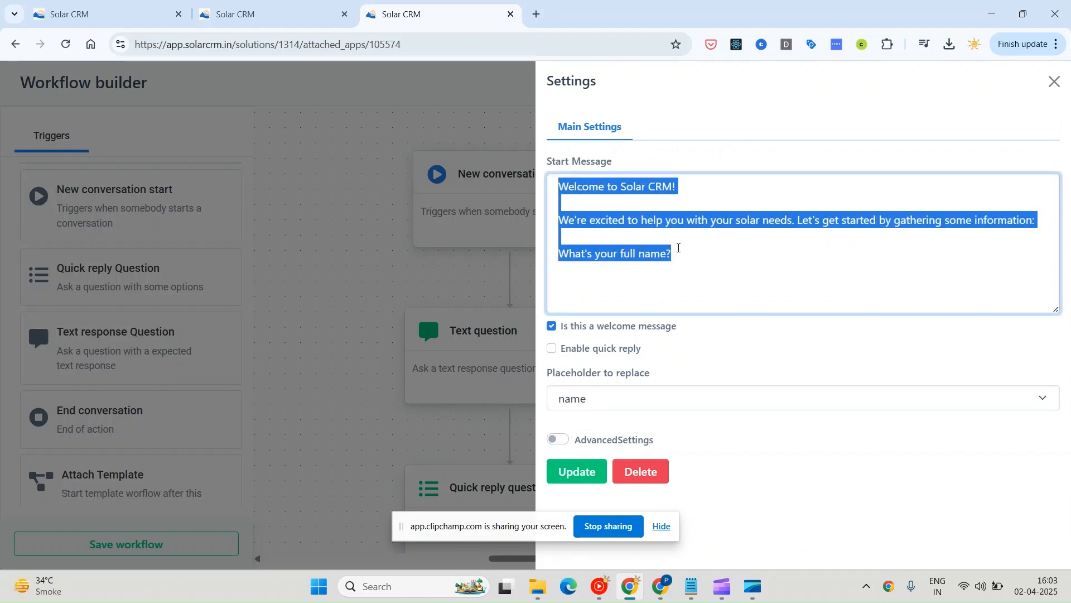
left_click(681, 254)
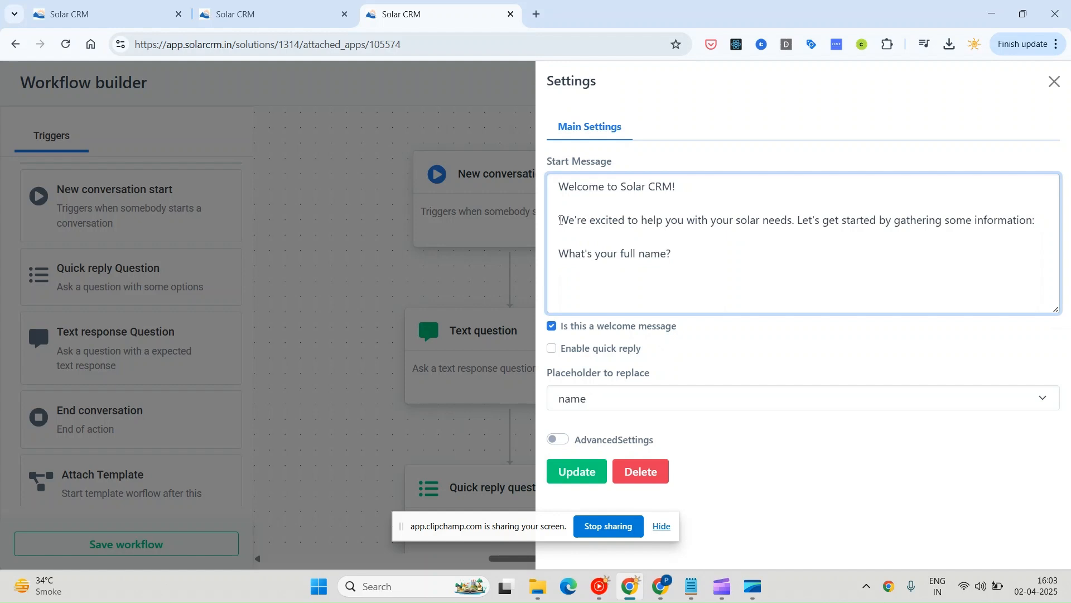
left_click_drag(677, 254, 561, 257)
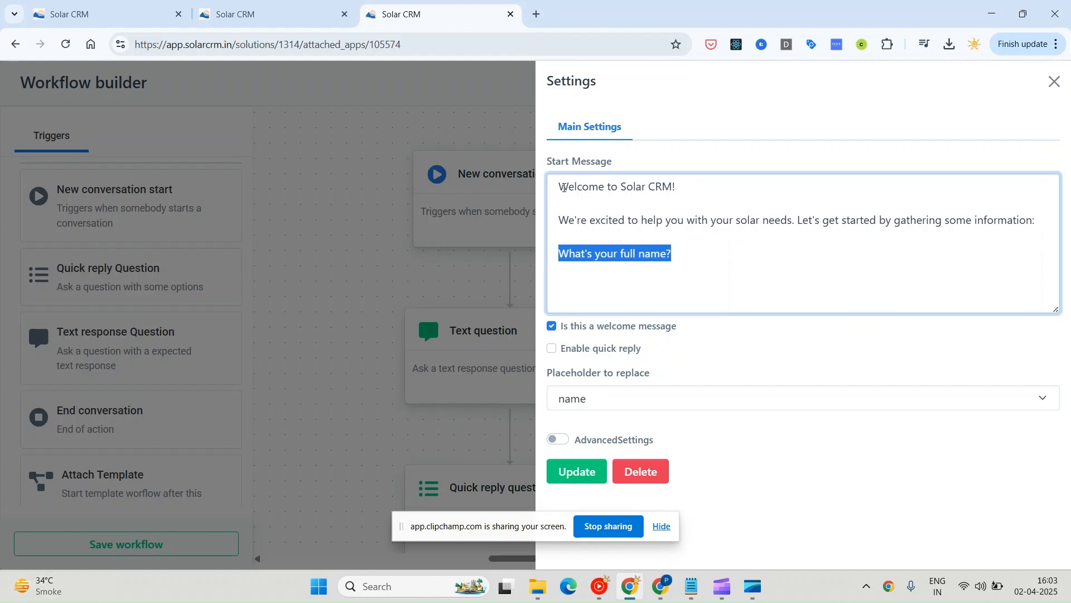
left_click_drag(621, 186, 671, 184)
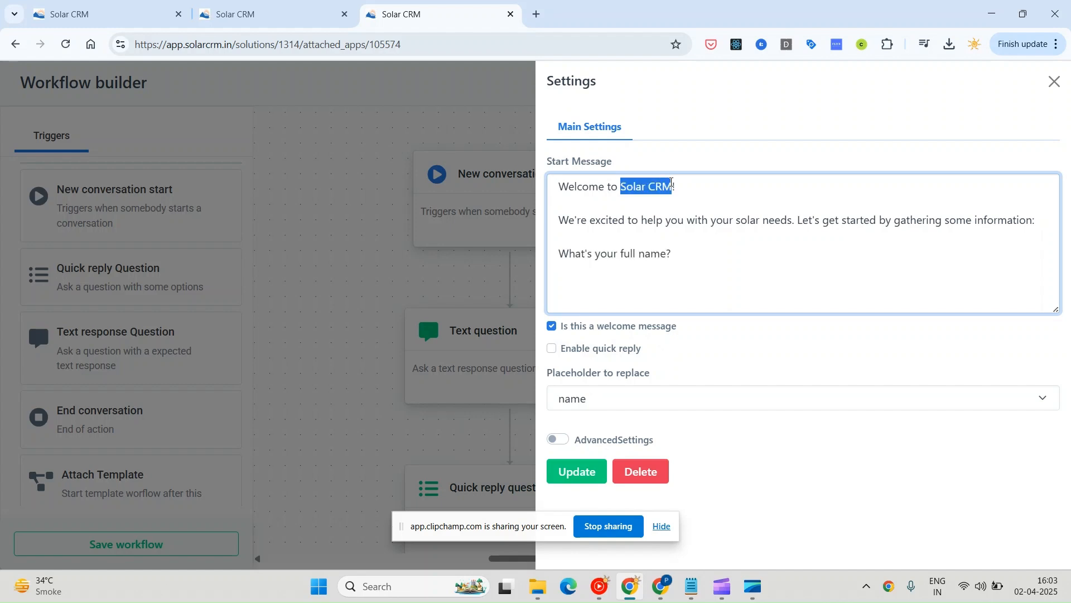
left_click_drag(557, 216, 891, 220)
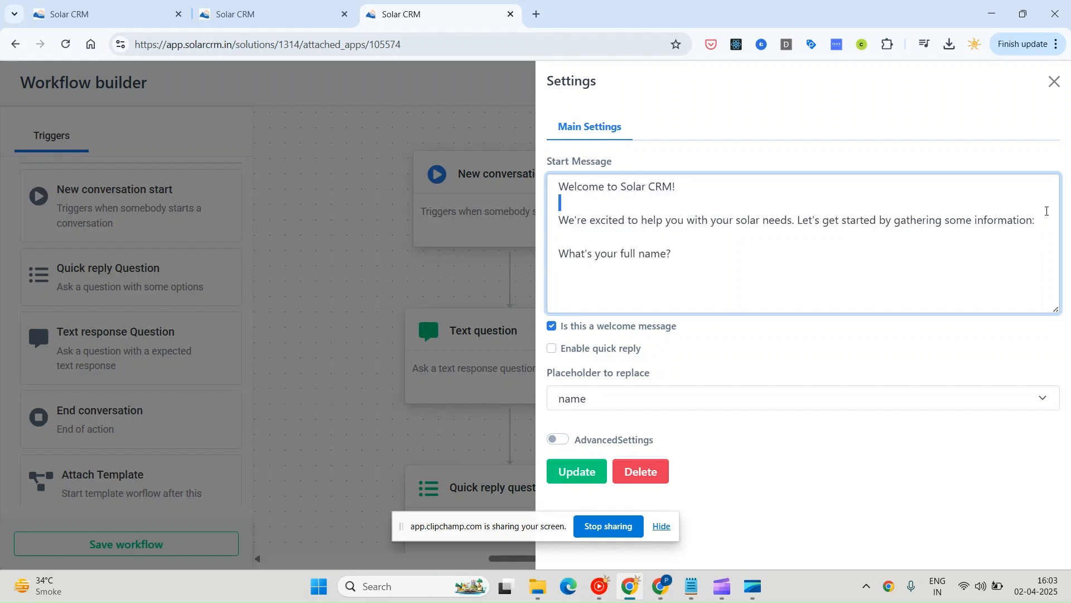
triple_click(890, 220)
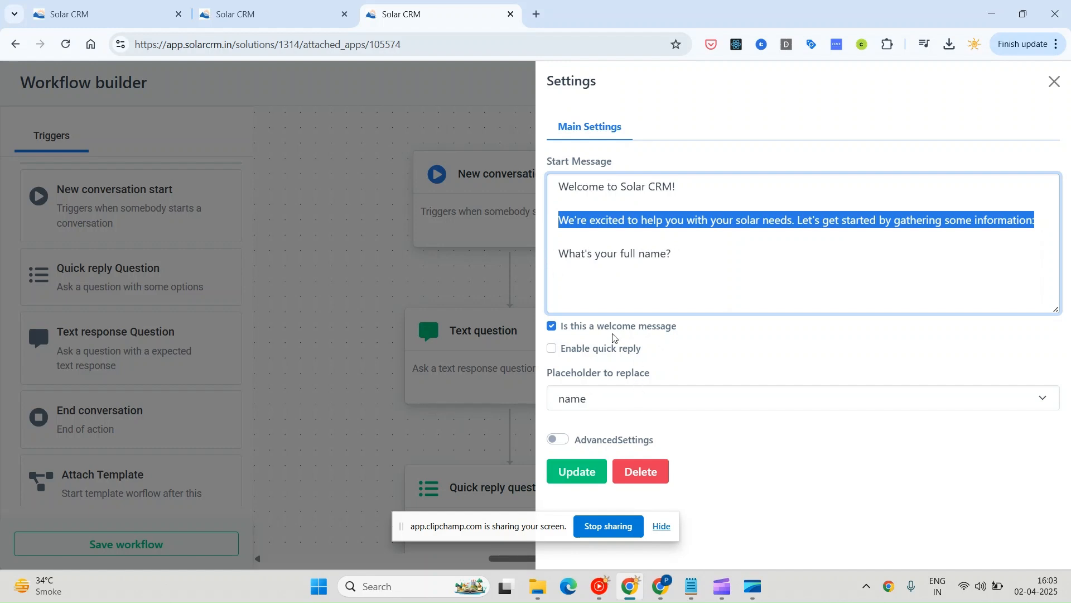
Step: Inspect the Placeholder to replace options for the start message, keep name selected and close the settings
left_click(604, 402)
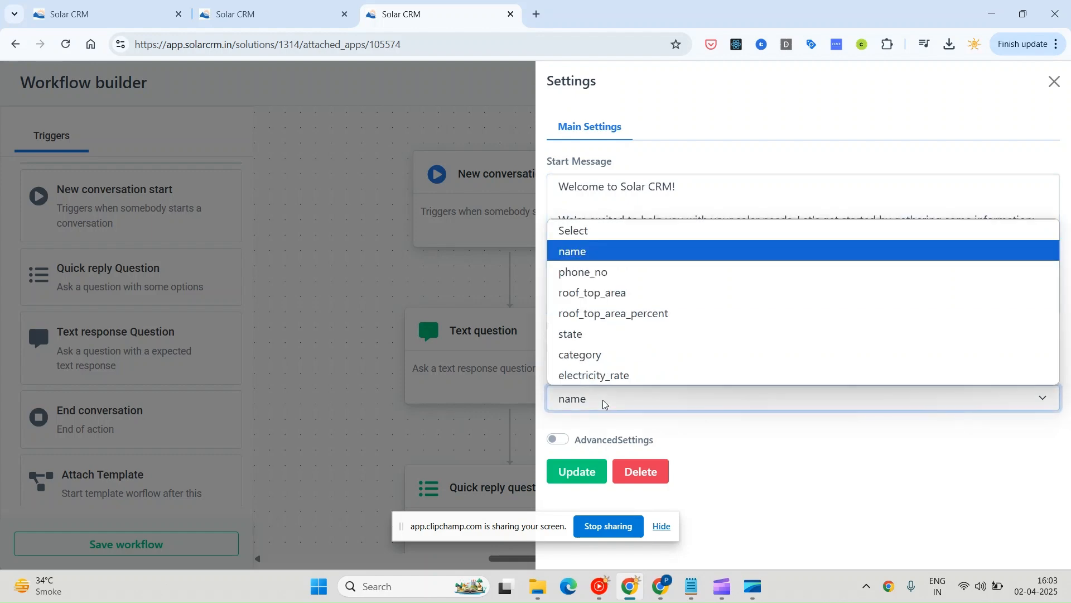
left_click(604, 403)
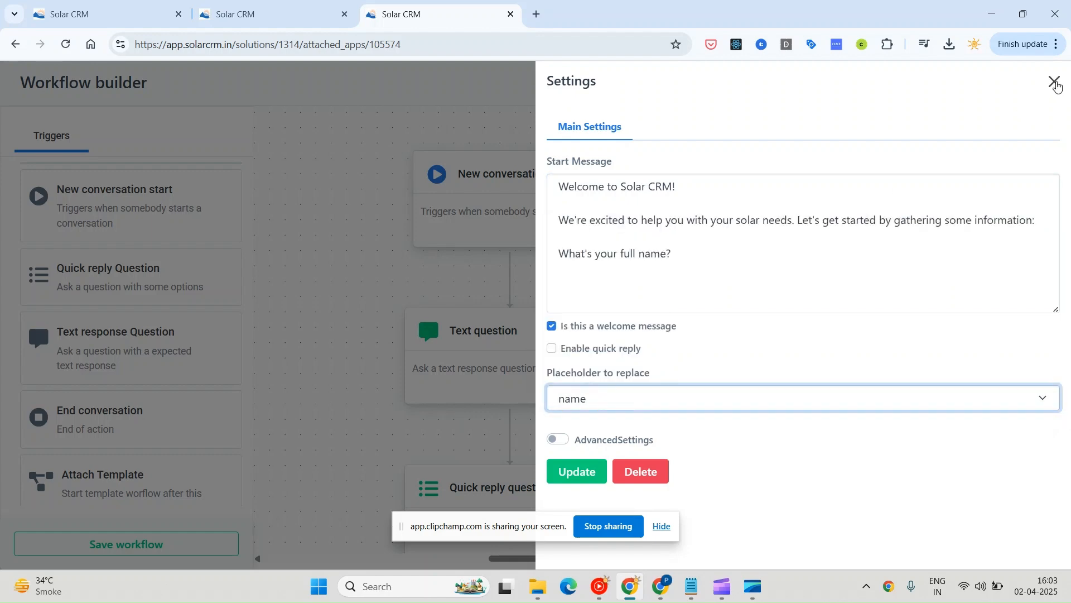
left_click(1054, 82)
Step: Inspect the Text question's pincode prompt and placeholder options with AdvancedSettings hidden, and close its settings without changes
left_click(532, 385)
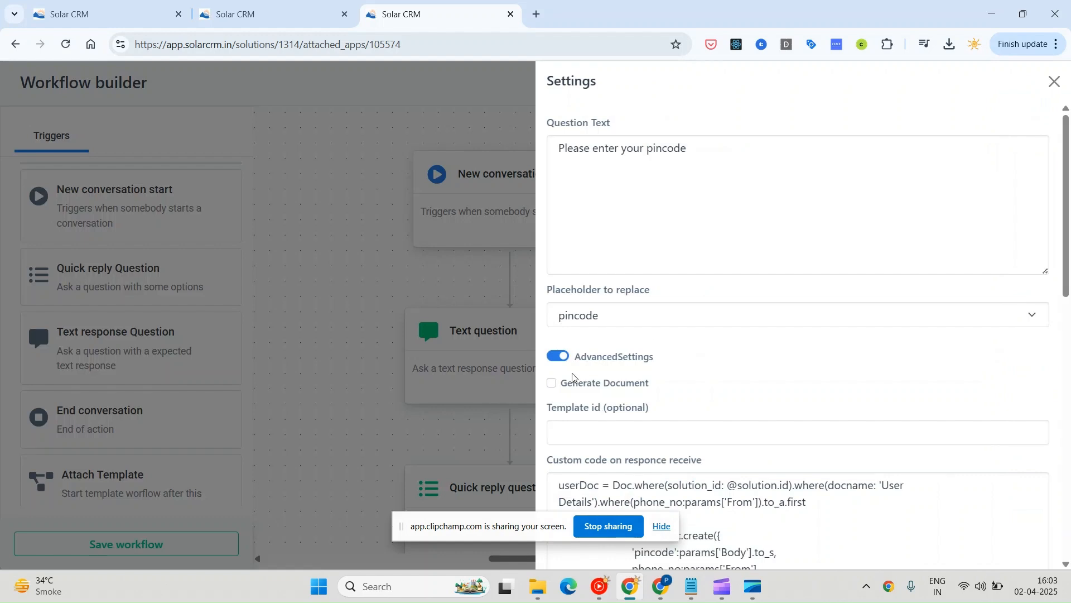
left_click(564, 358)
left_click(595, 322)
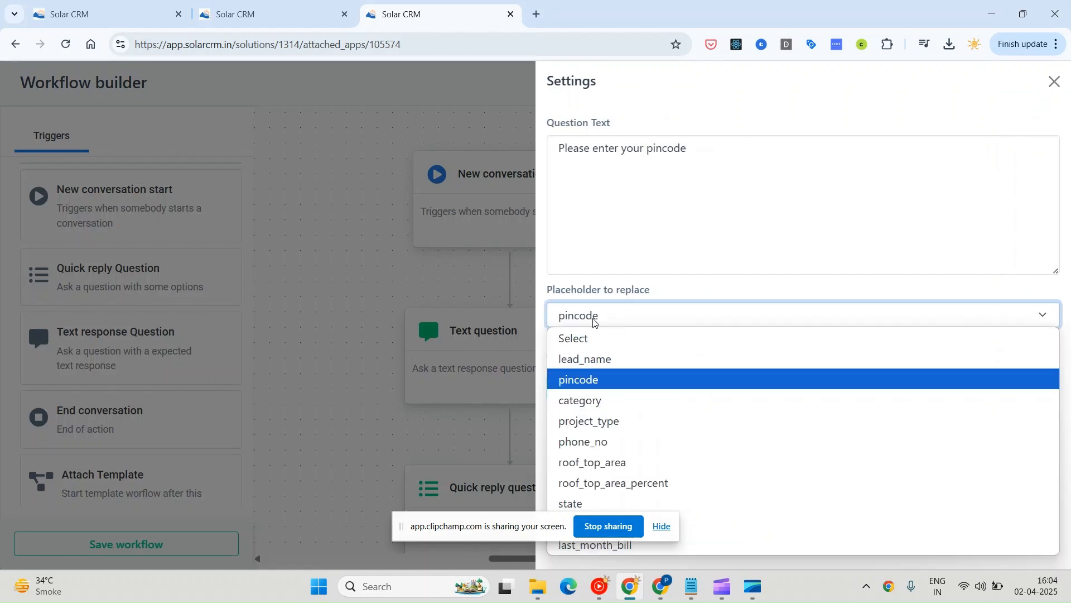
left_click(595, 323)
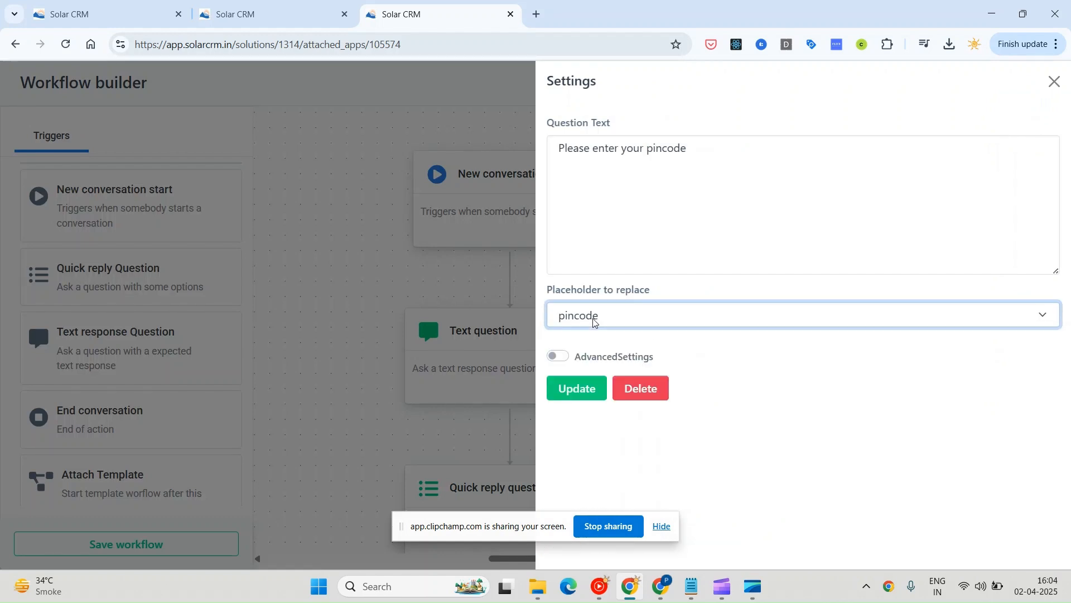
left_click(1055, 82)
Step: Open the Quick reply question's settings, hide AdvancedSettings and review its property category answers and placeholder options
scroll(574, 377, "down", 2)
left_click(601, 357)
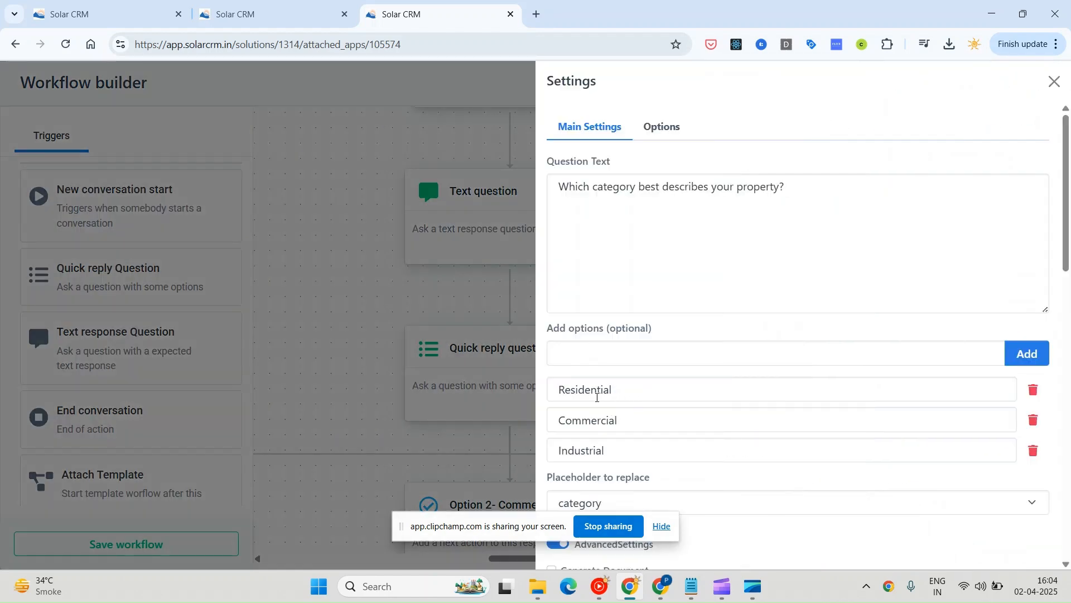
scroll(614, 401, "down", 2)
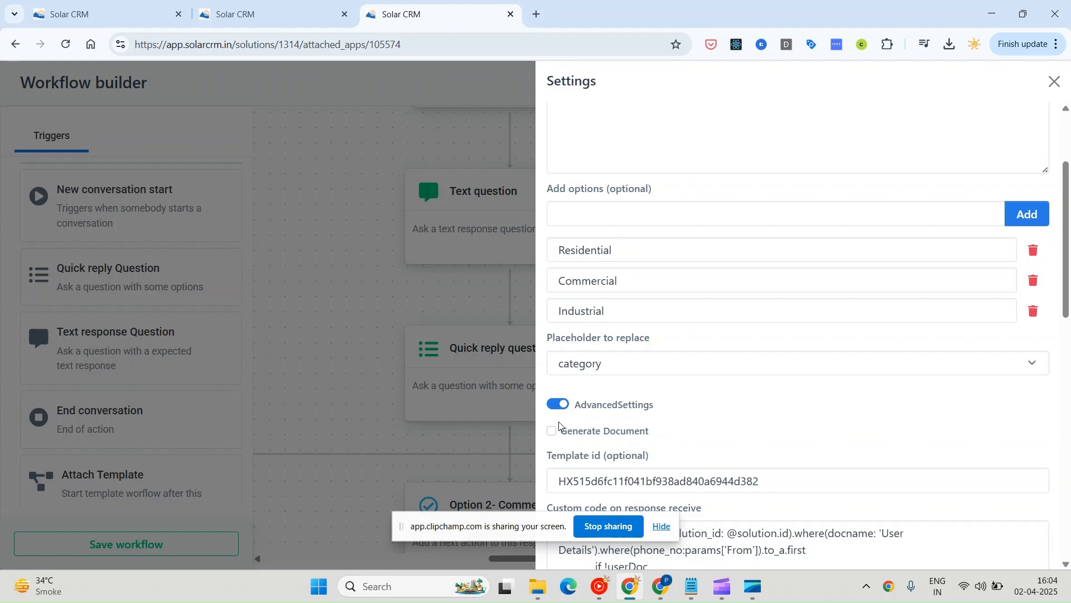
scroll(561, 425, "up", 2)
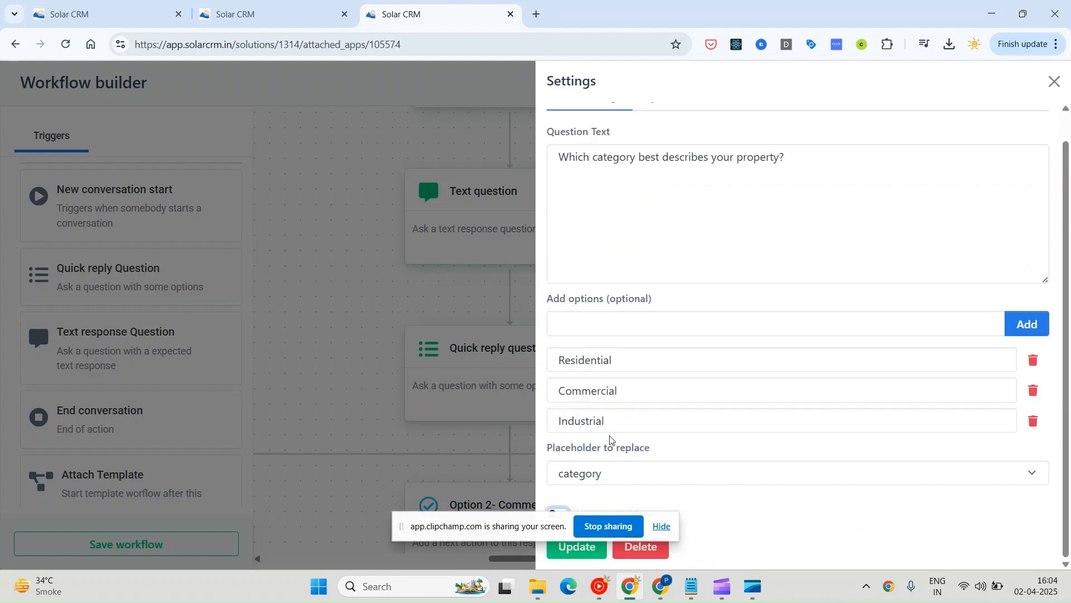
left_click(618, 478)
left_click(619, 478)
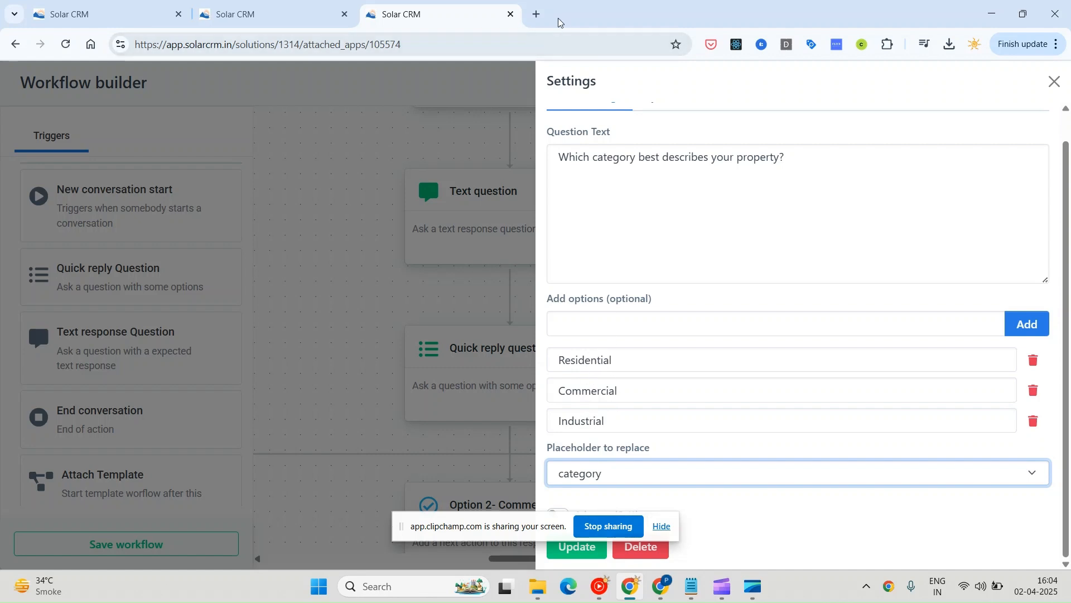
Step: Open WhatsApp Web at web.whatsapp.com in a new browser tab
left_click(541, 16)
left_click(527, 40)
type("web.whatsapp.com")
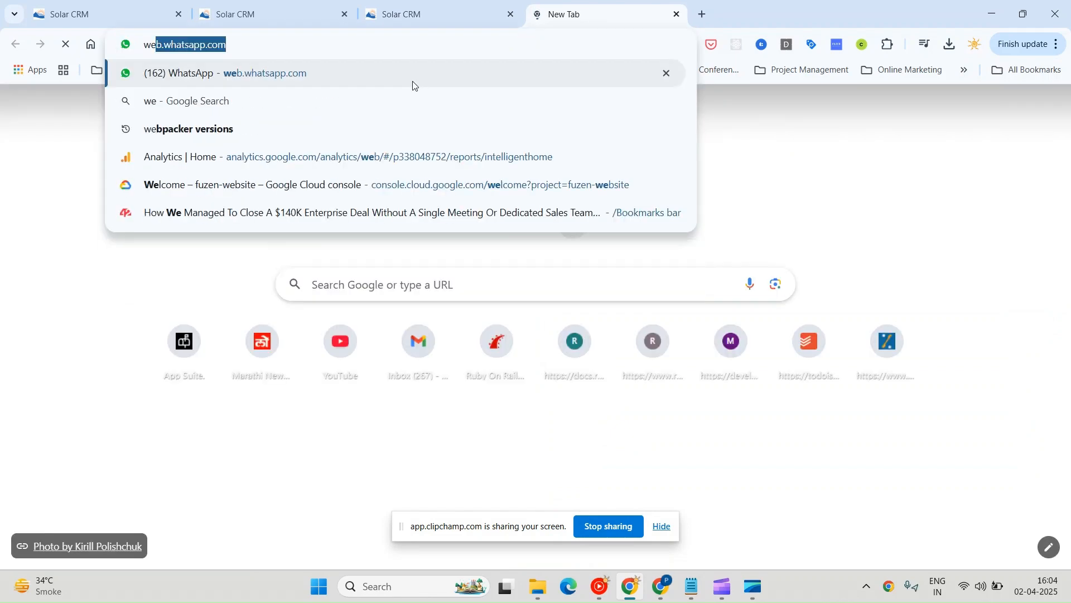
left_click(413, 75)
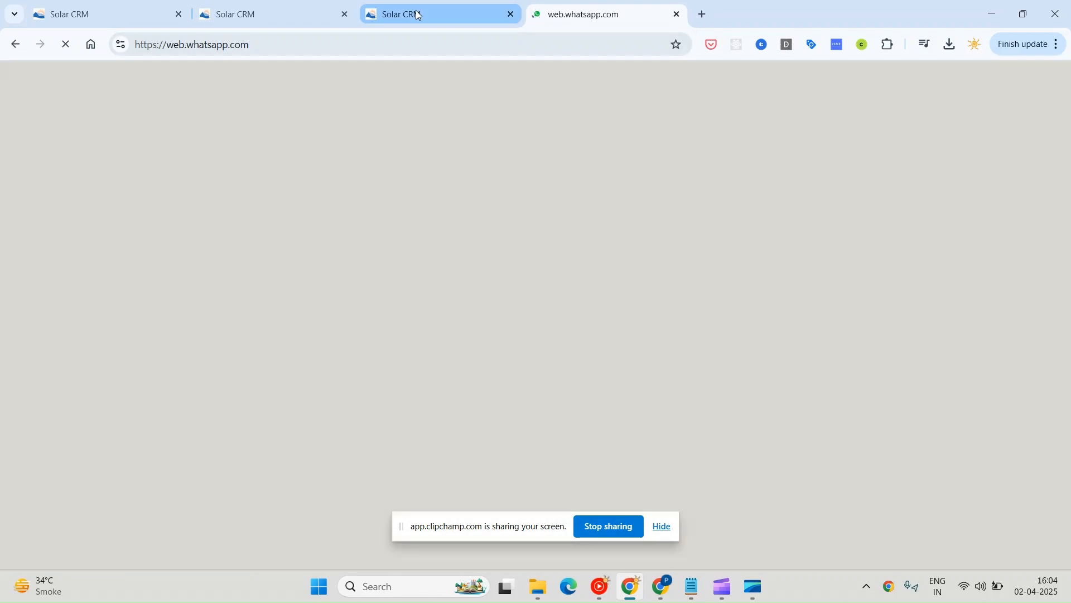
mouse_move(416, 10)
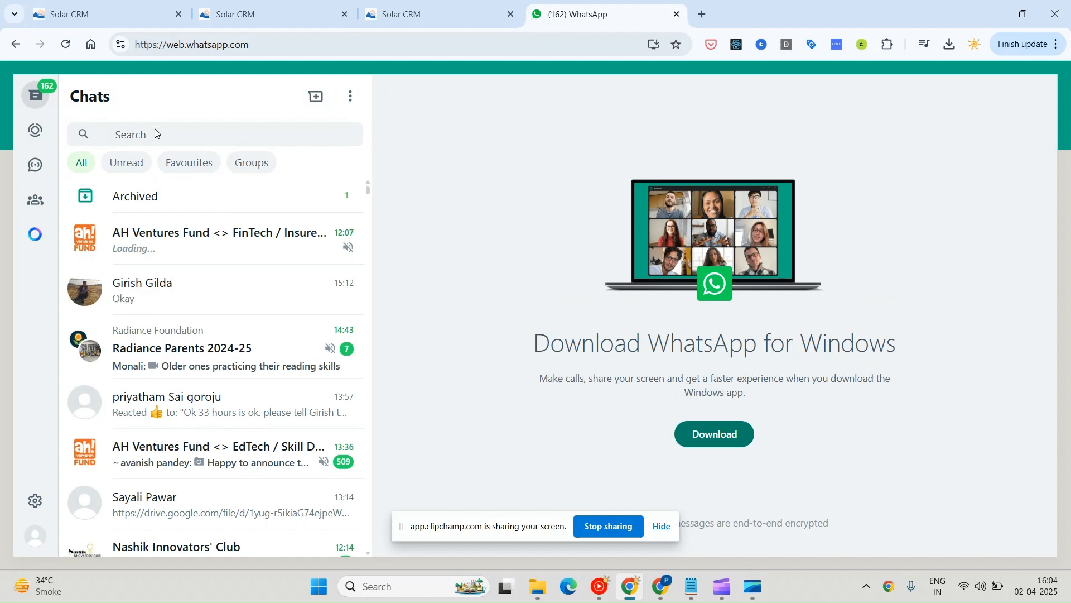
Step: Search the chats for "whatsapp" and open the Fuzen Whatsapp conversation
left_click(154, 134)
type("whatsapp")
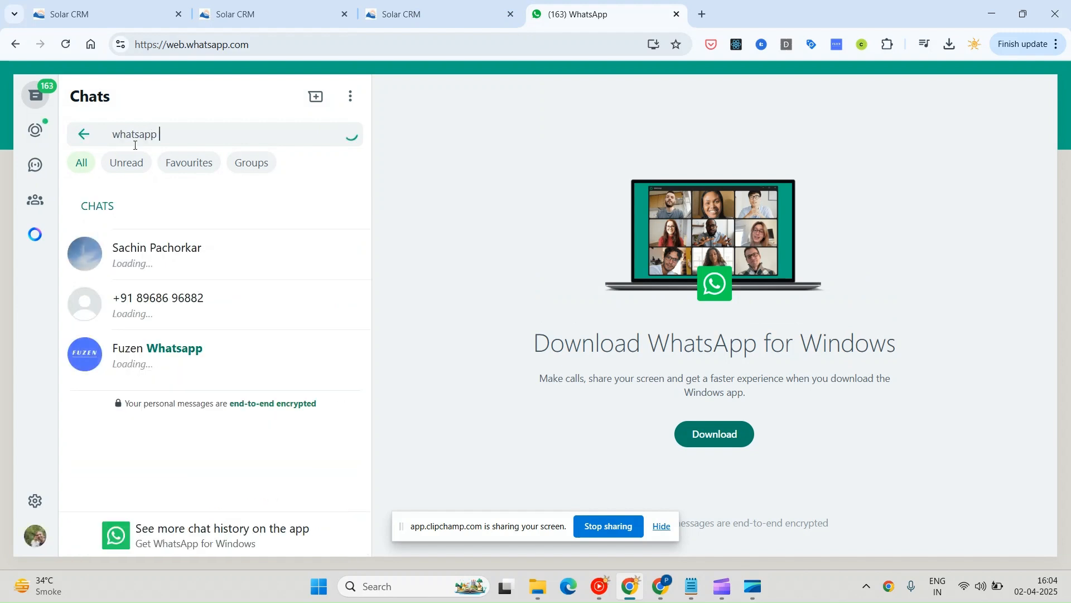
left_click(157, 363)
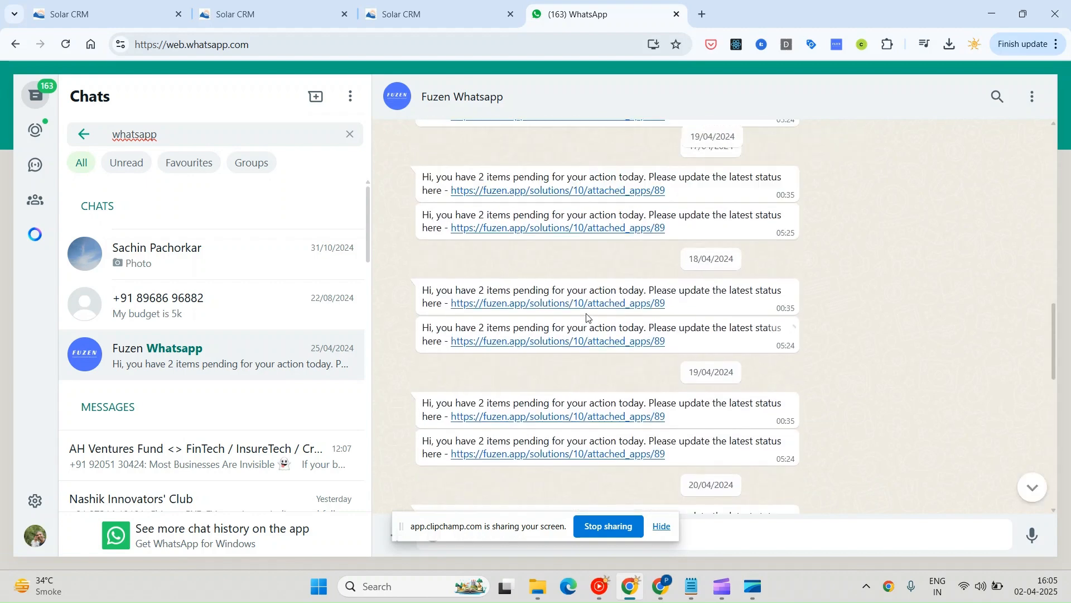
Step: Go back through the Fuzen Whatsapp conversation to its first messages of 24/02/2024
scroll(586, 313, "up", 10)
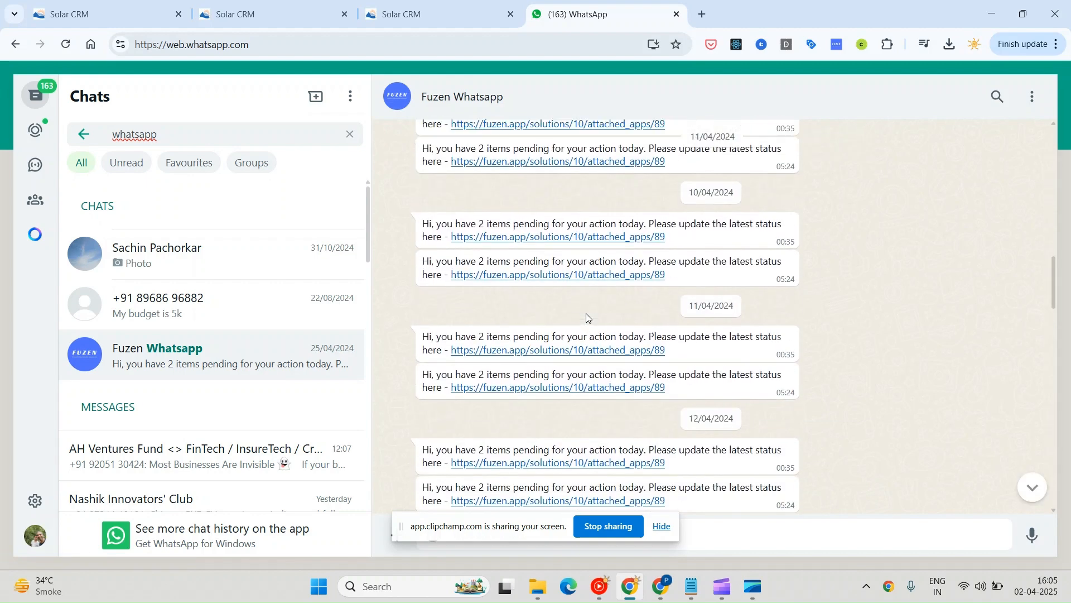
scroll(586, 313, "up", 12)
scroll(587, 313, "up", 5)
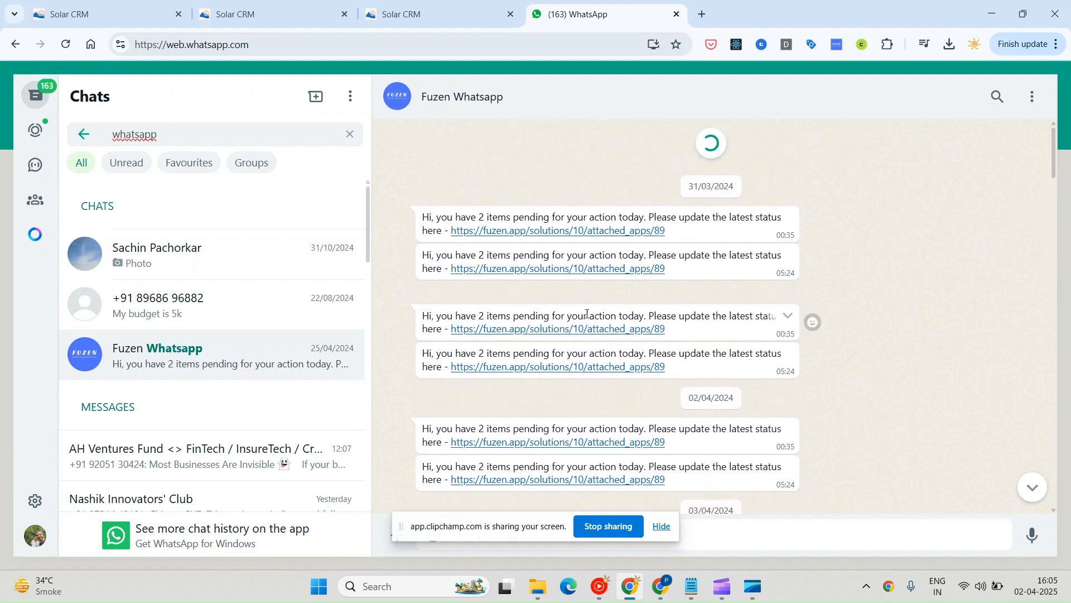
scroll(587, 313, "up", 5)
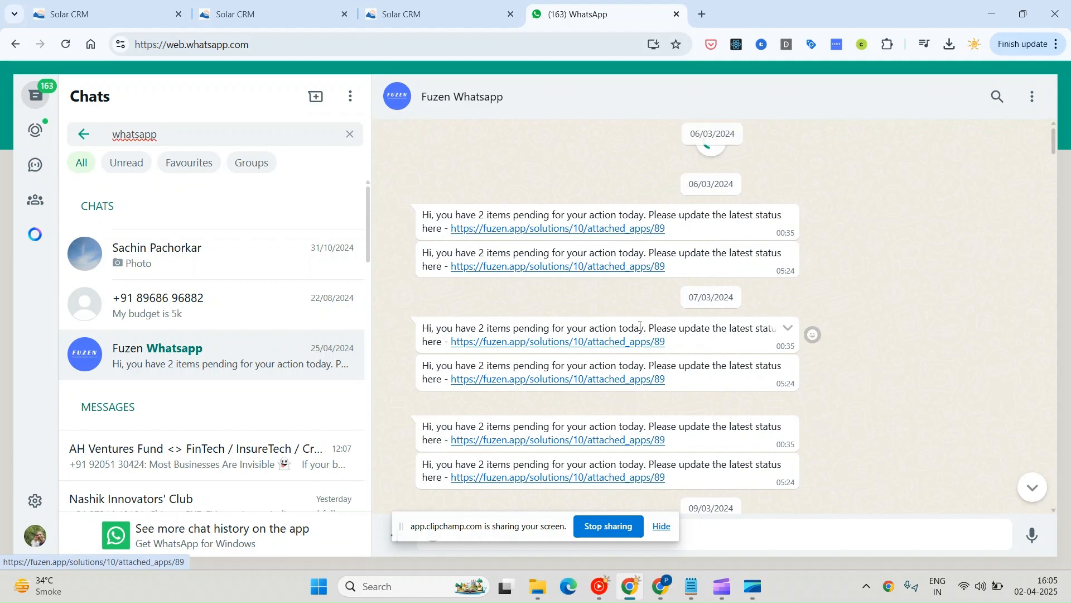
scroll(640, 326, "up", 5)
scroll(639, 325, "up", 5)
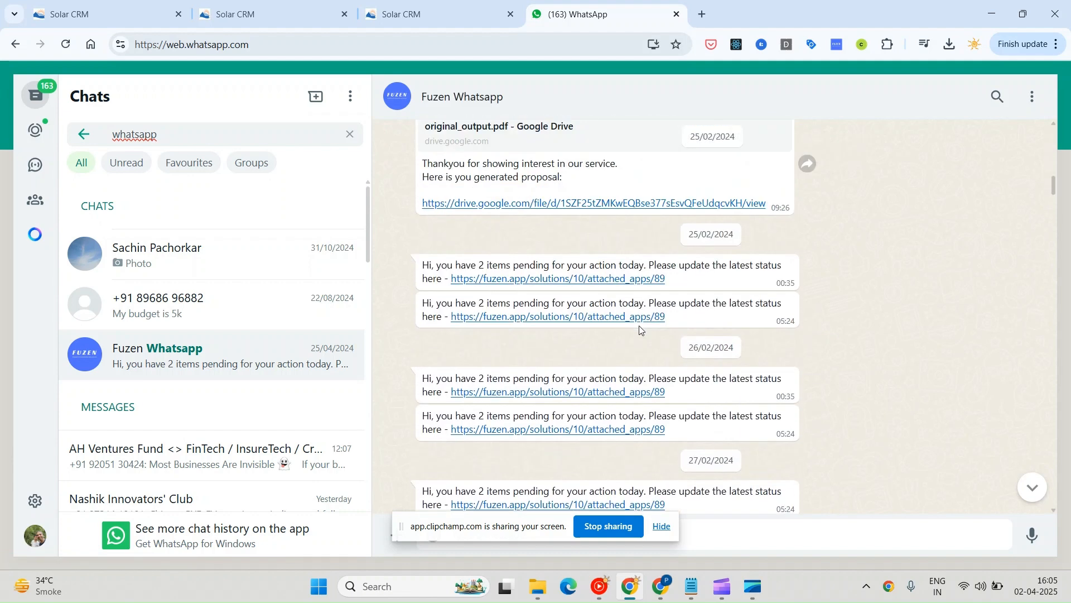
scroll(640, 329, "up", 10)
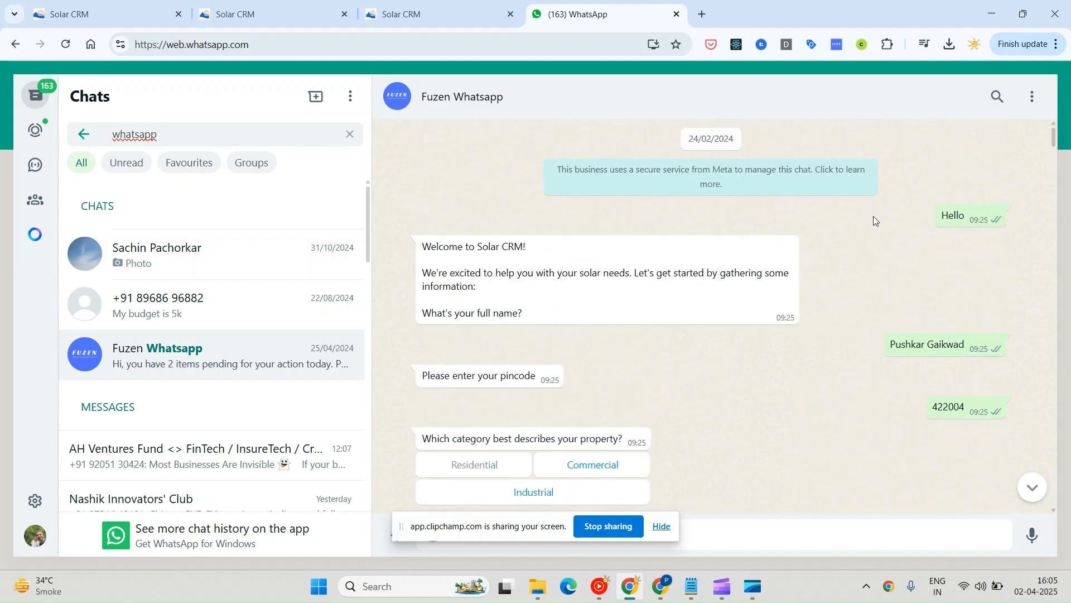
Step: Review the opening bot exchange, from the Hello greeting through the full name, pincode, property category and solar system type questions
mouse_move(941, 218)
triple_click(497, 313)
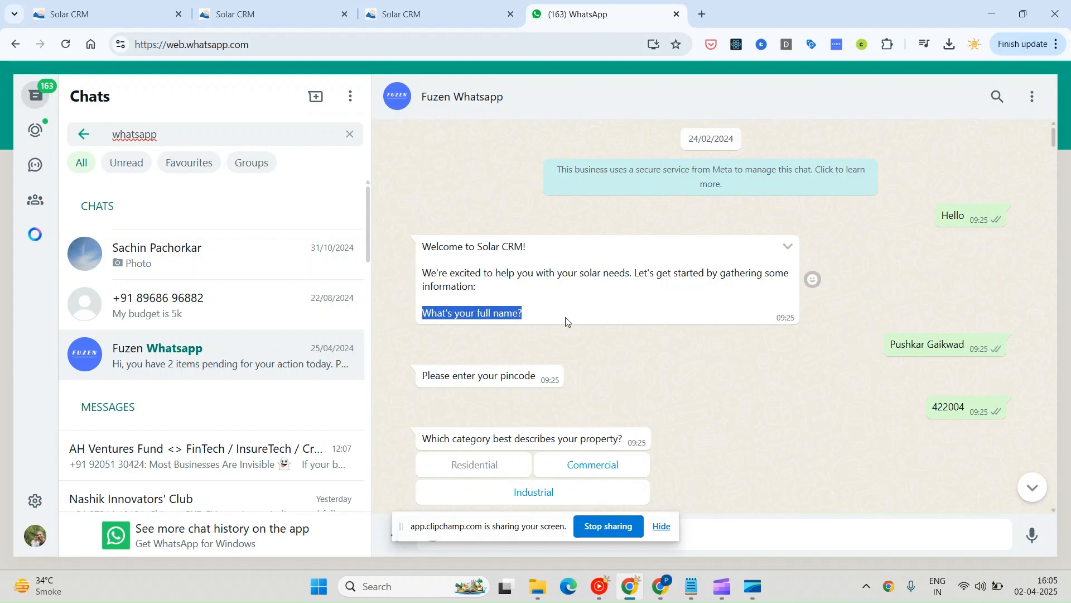
scroll(435, 283, "down", 1)
scroll(435, 283, "down", 1)
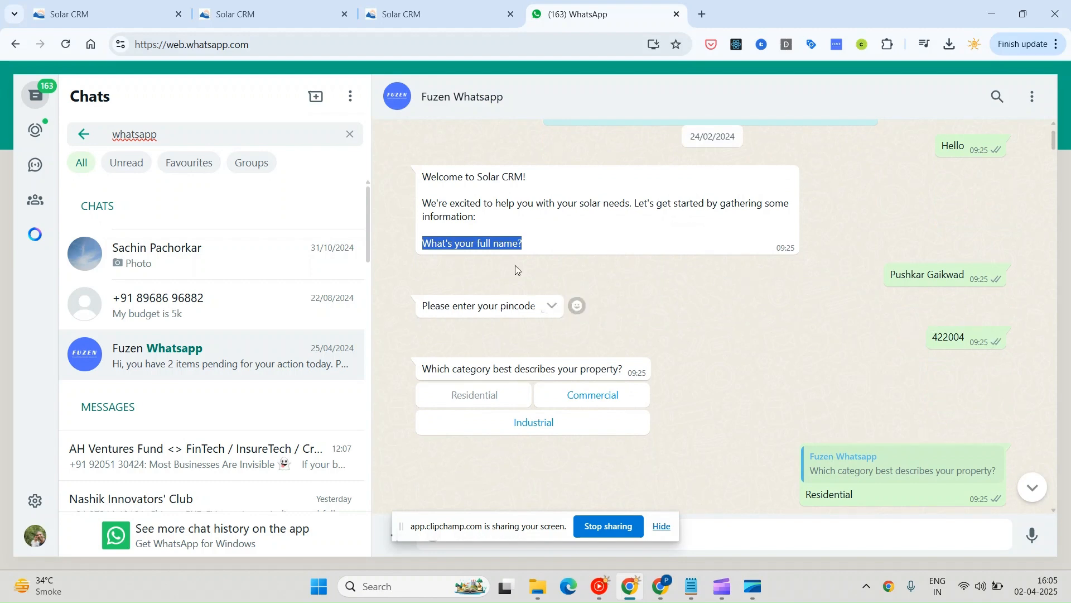
scroll(520, 254, "down", 2)
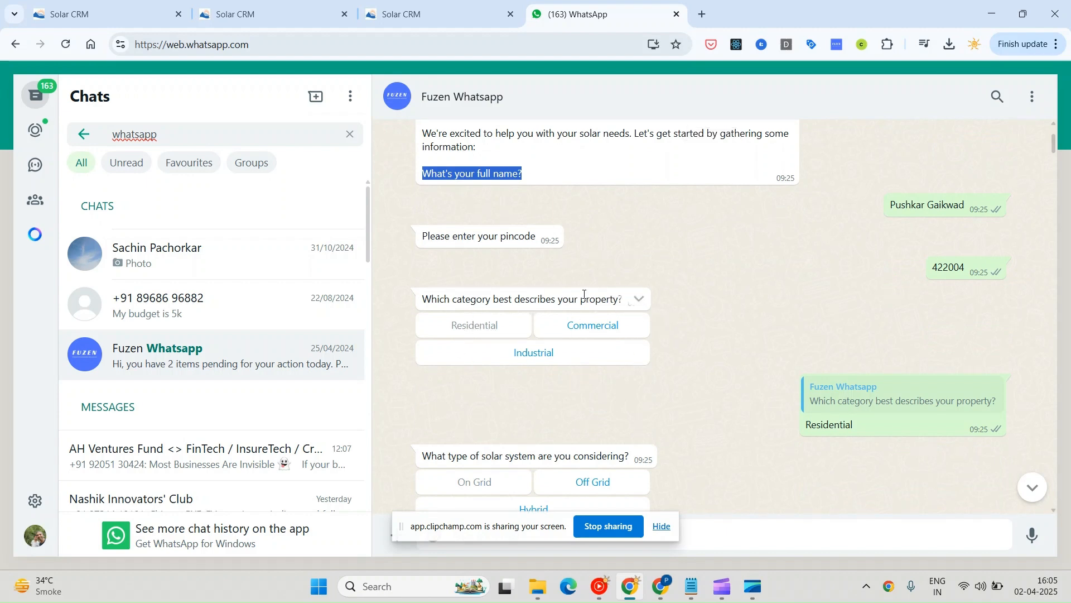
scroll(837, 390, "down", 3)
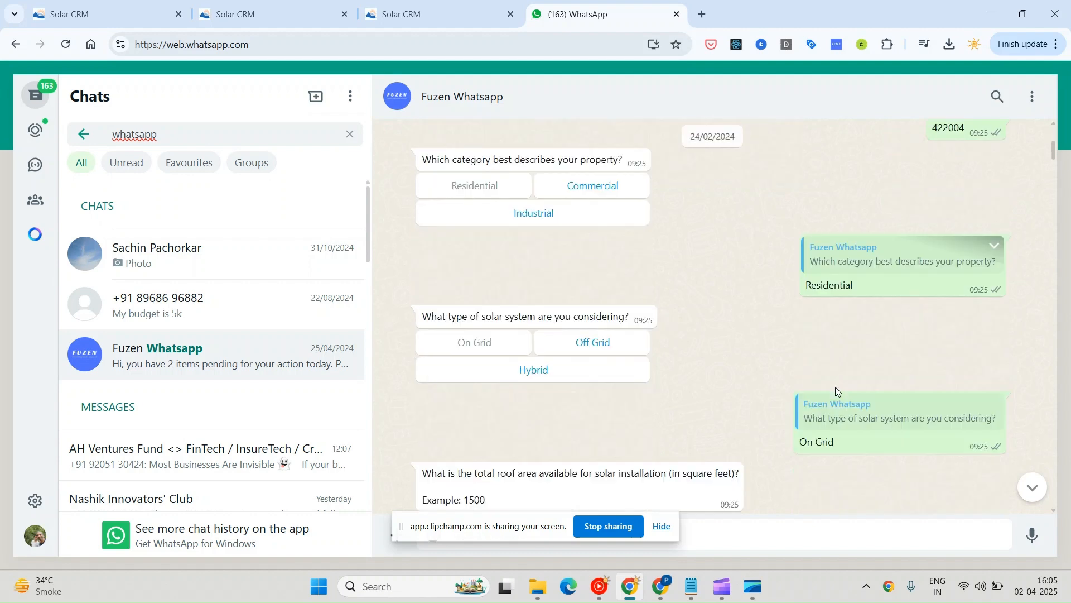
Step: In the Solar CRM workflow builder, inspect the Quick reply question on solar system type, close it unchanged and compare it with the WhatsApp chat
left_click(432, 17)
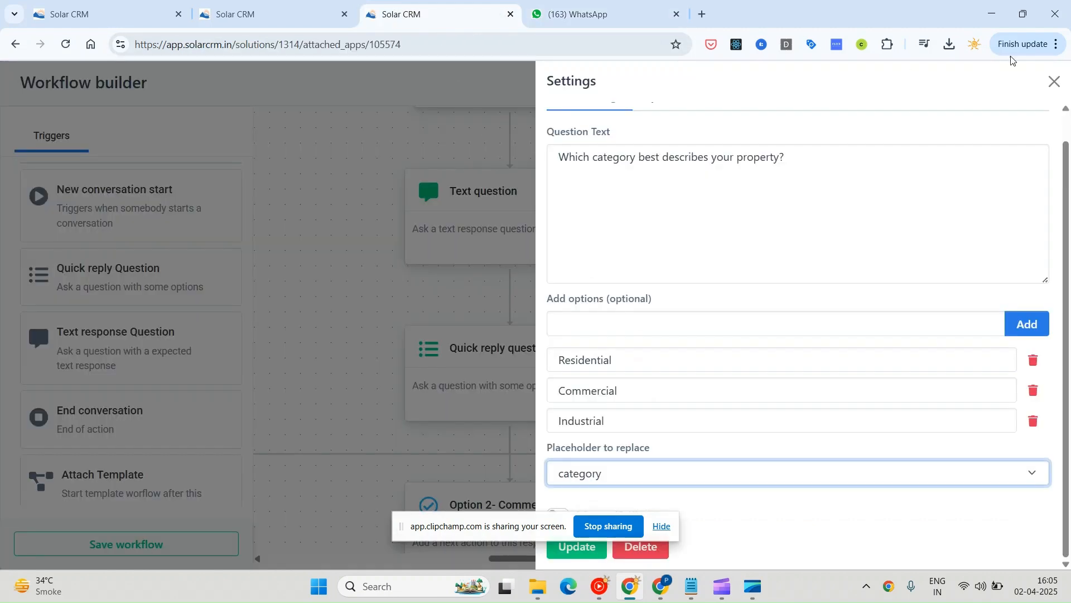
left_click(1054, 81)
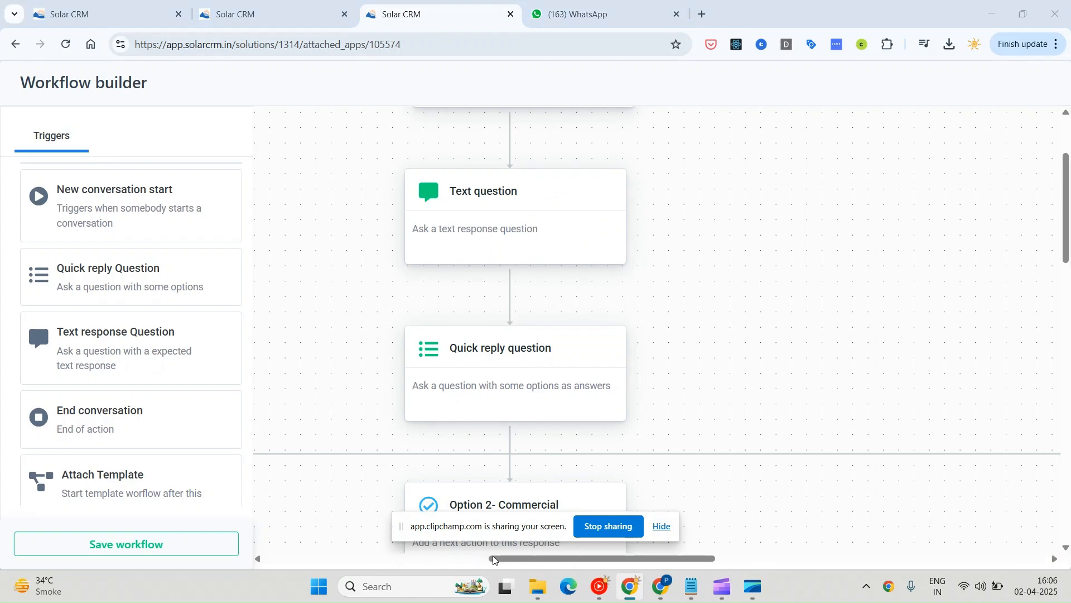
left_click_drag(257, 561, 259, 563)
scroll(526, 342, "down", 5)
scroll(507, 239, "down", 2)
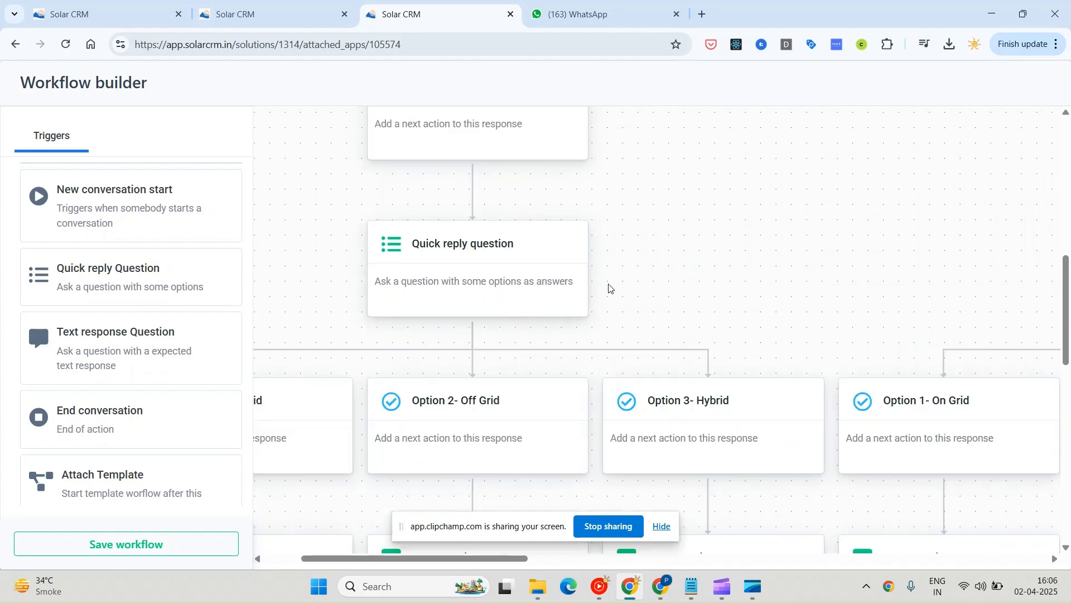
left_click(519, 258)
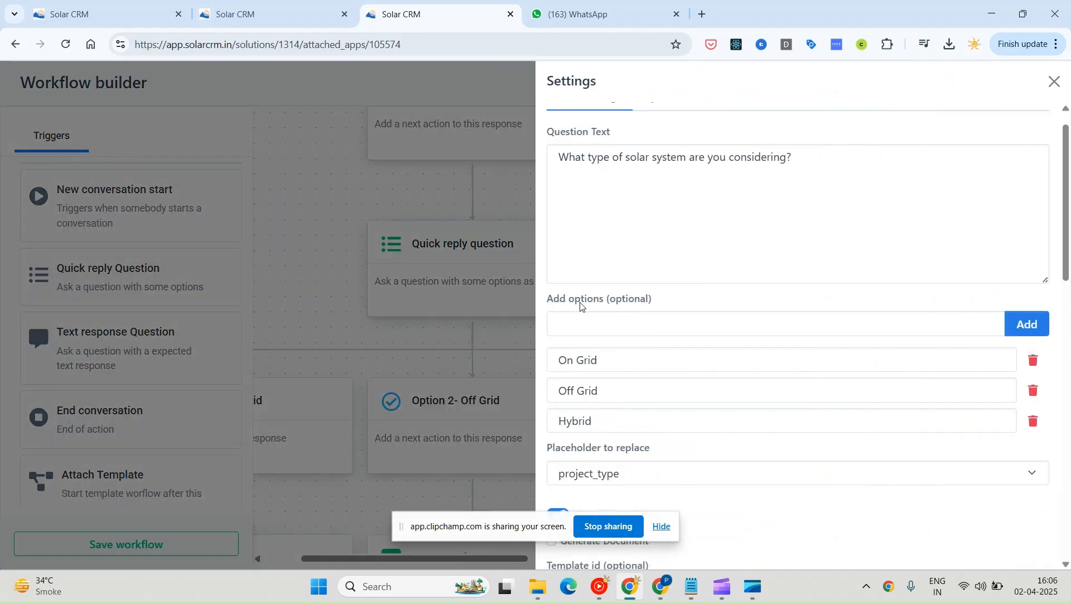
left_click(1054, 82)
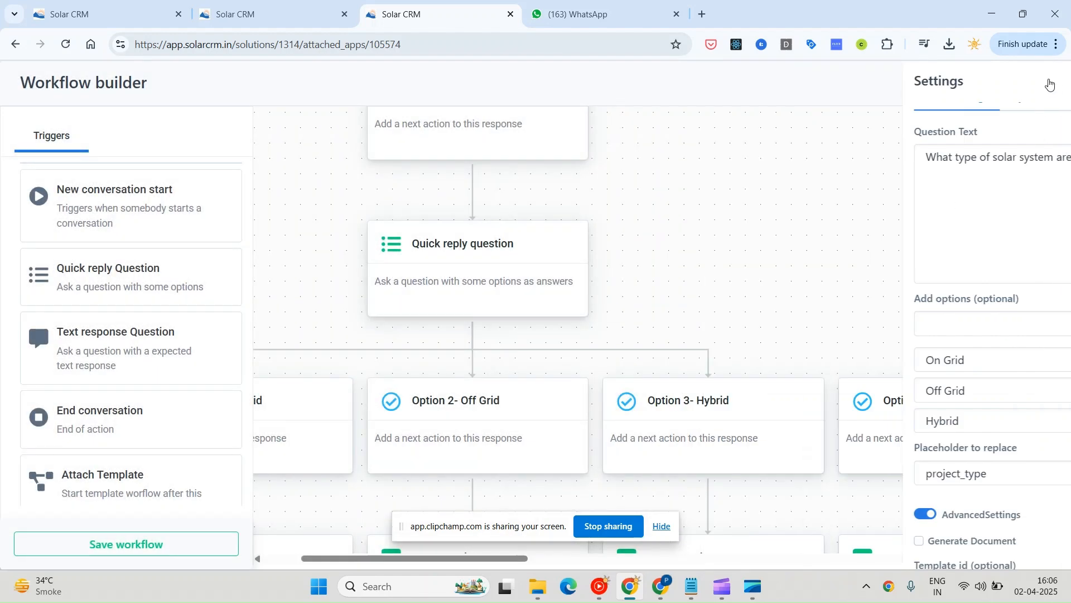
left_click(586, 14)
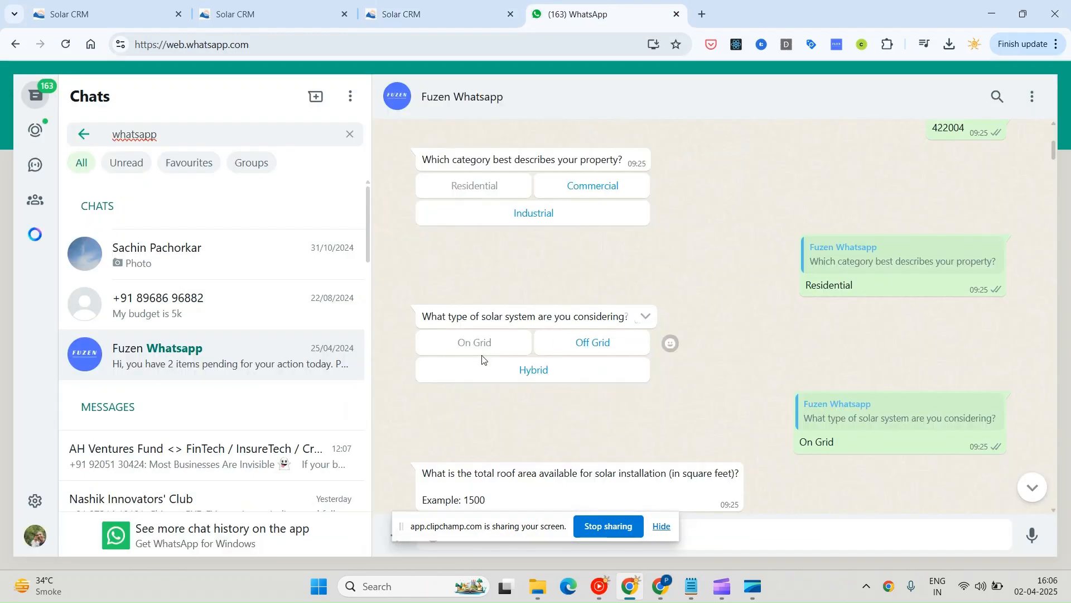
Step: Back in the Solar CRM workflow, inspect both Text questions under Option 1- On Grid and close their settings without changes
left_click(472, 17)
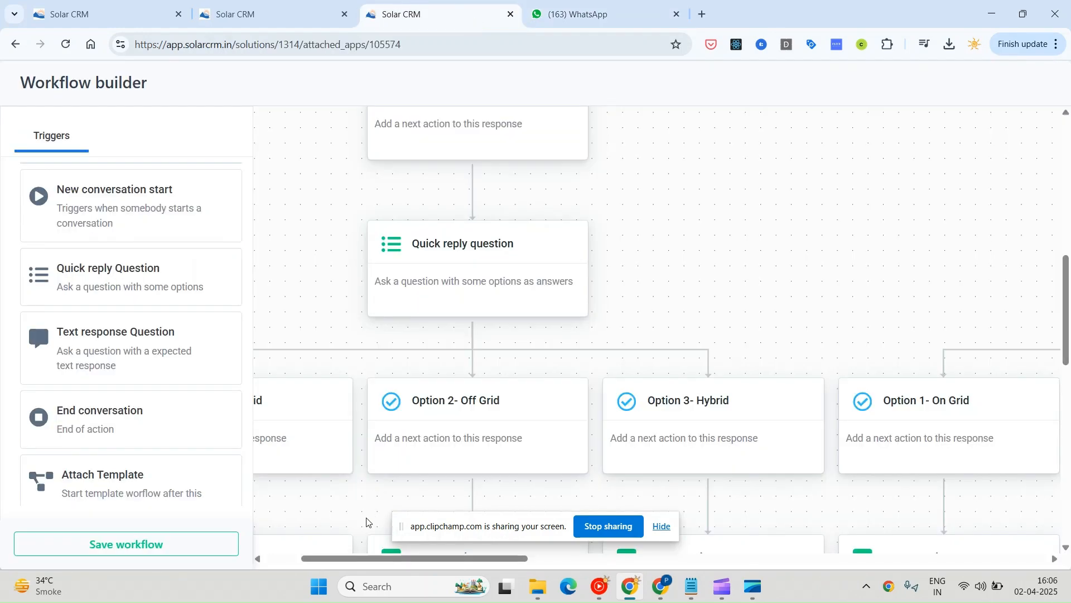
left_click_drag(361, 561, 325, 561)
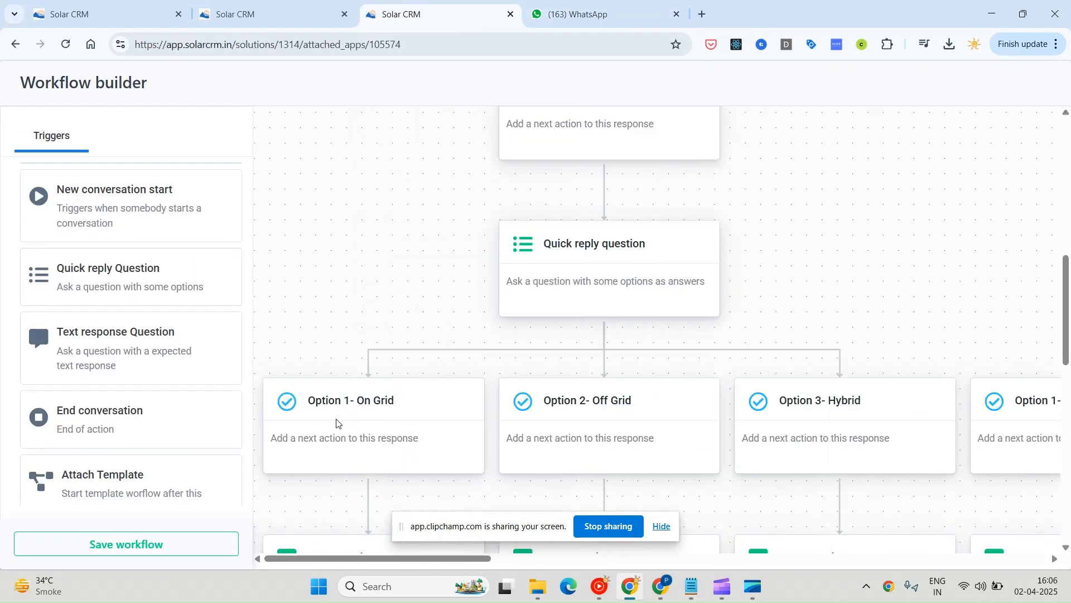
scroll(354, 371, "down", 3)
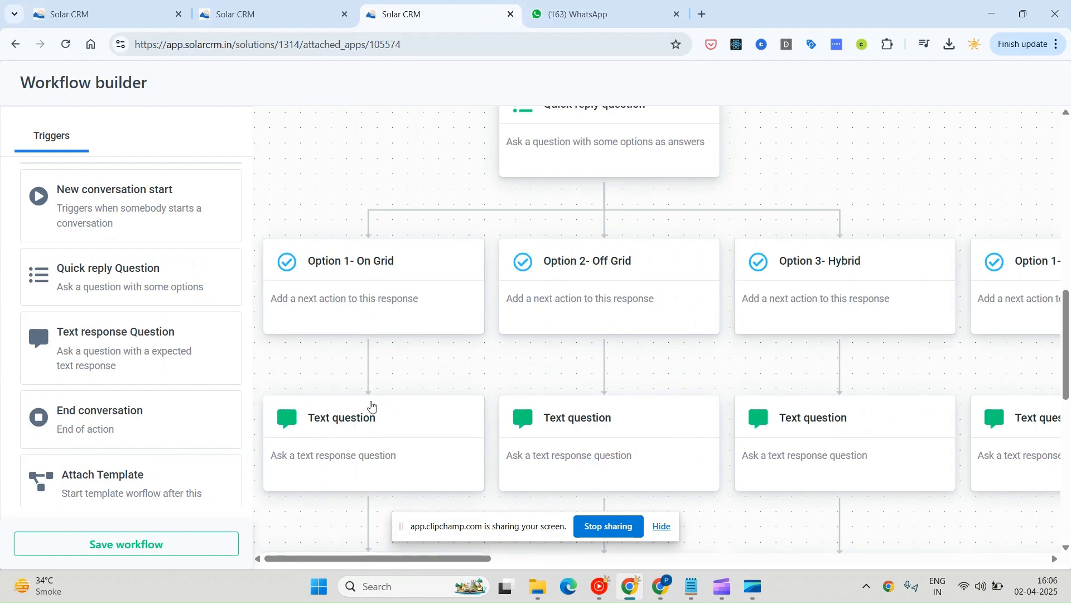
scroll(385, 384, "down", 2)
left_click(369, 335)
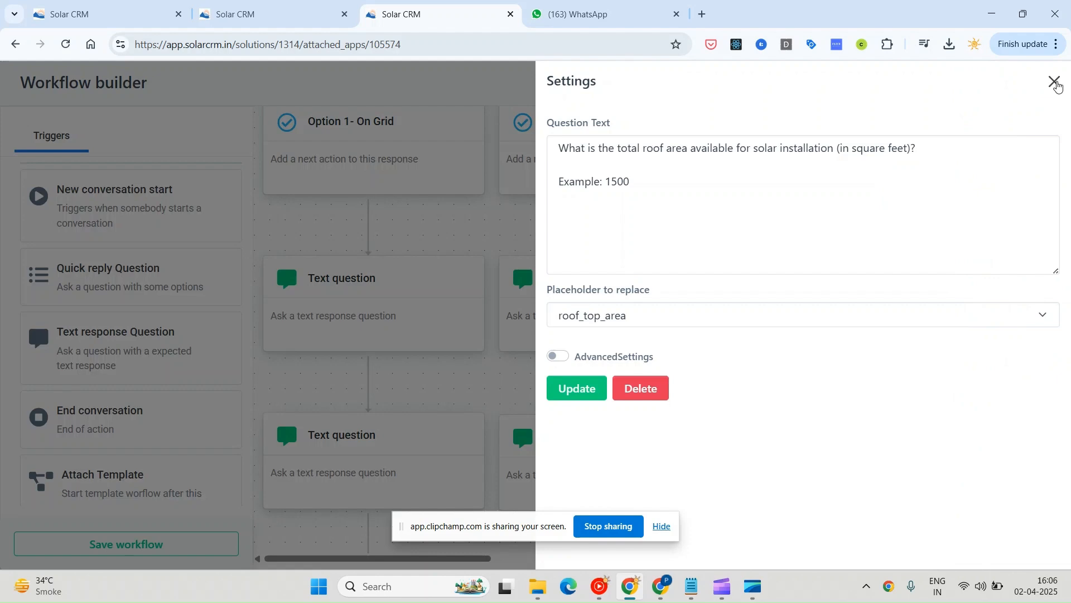
left_click(1054, 82)
left_click(444, 451)
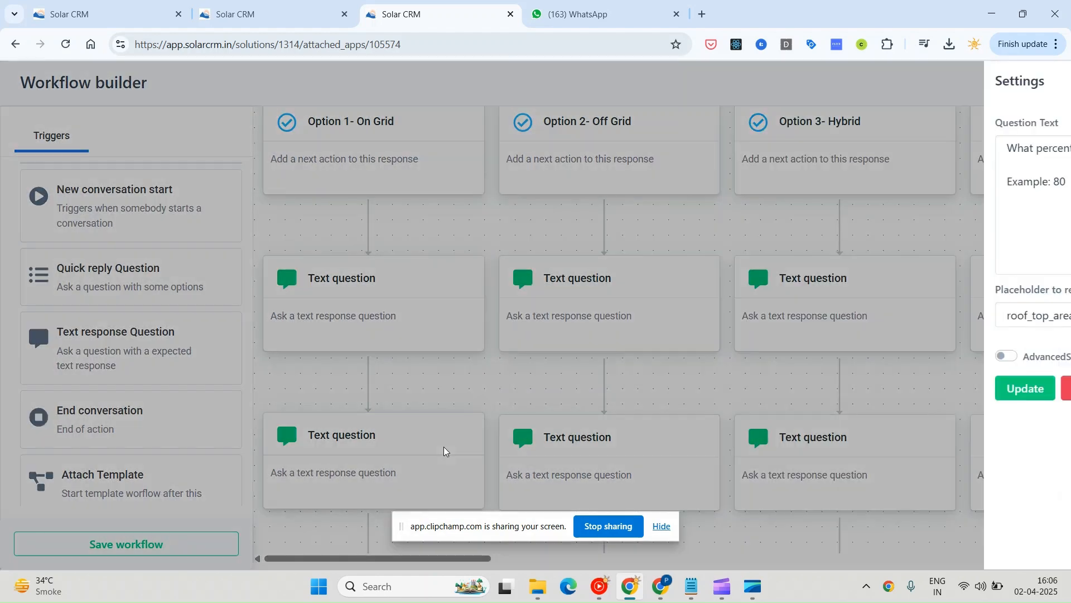
left_click(1054, 81)
Step: Switch to the WhatsApp chat and review the roof area, shading, electricity cost and monthly bill questions with their answers
left_click(624, 3)
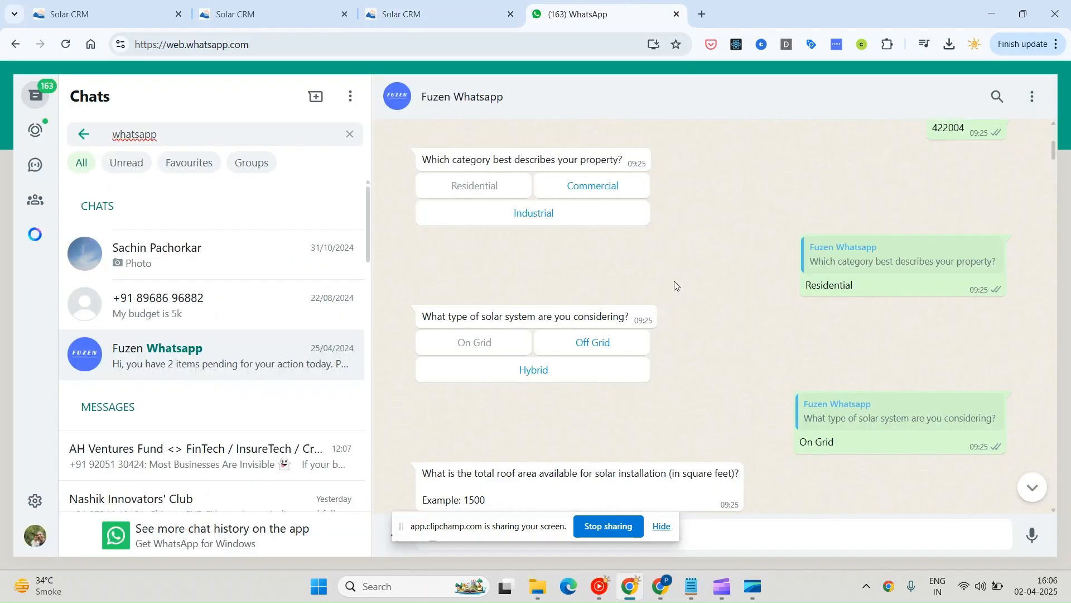
scroll(674, 282, "down", 4)
left_click_drag(495, 274, 509, 306)
left_click_drag(501, 362, 561, 369)
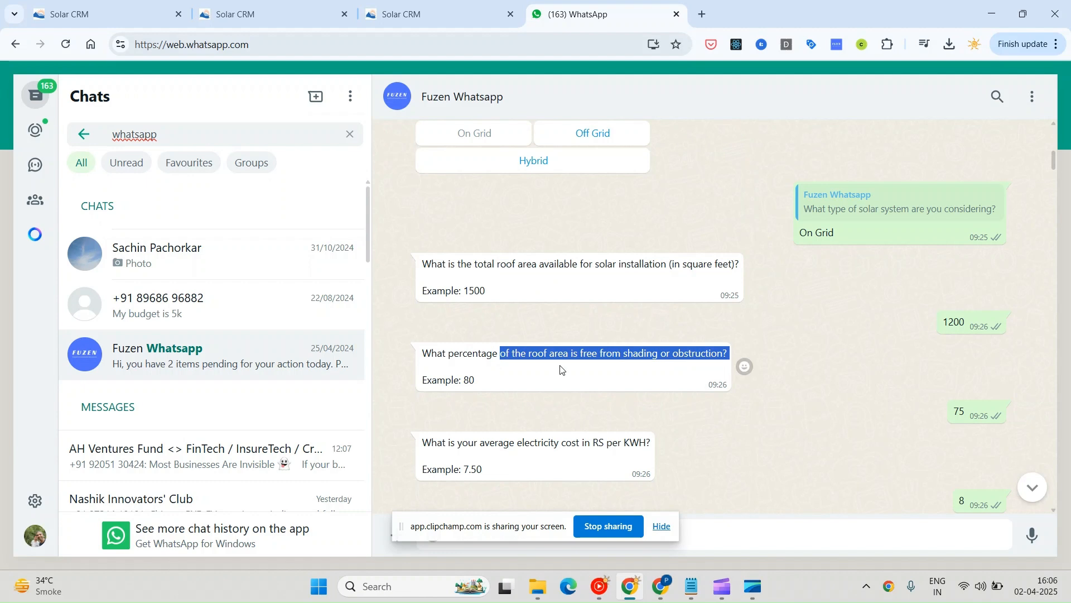
scroll(561, 369, "down", 3)
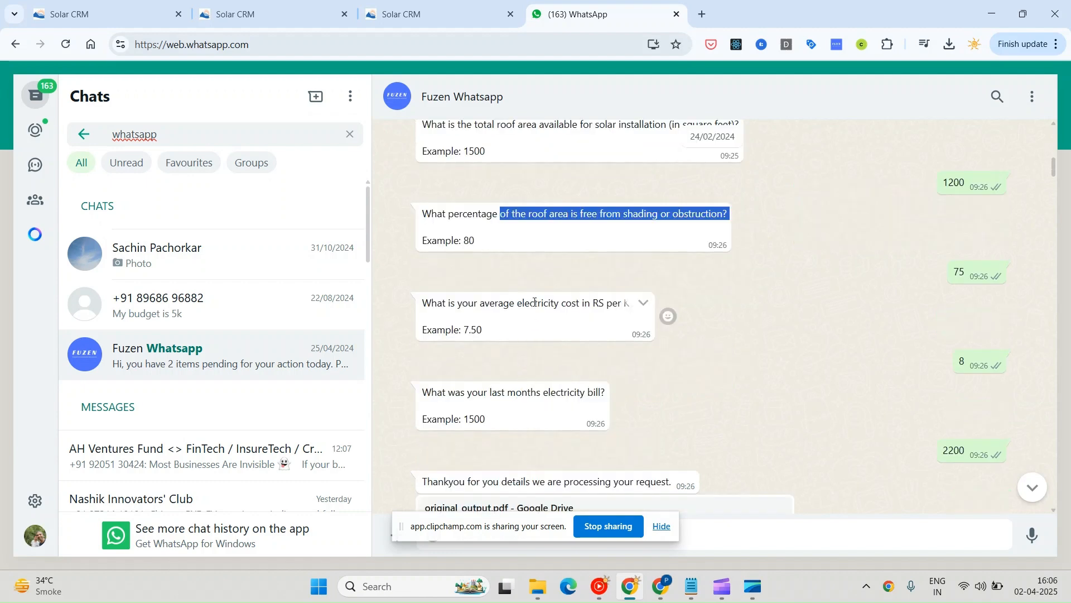
scroll(532, 403, "down", 2)
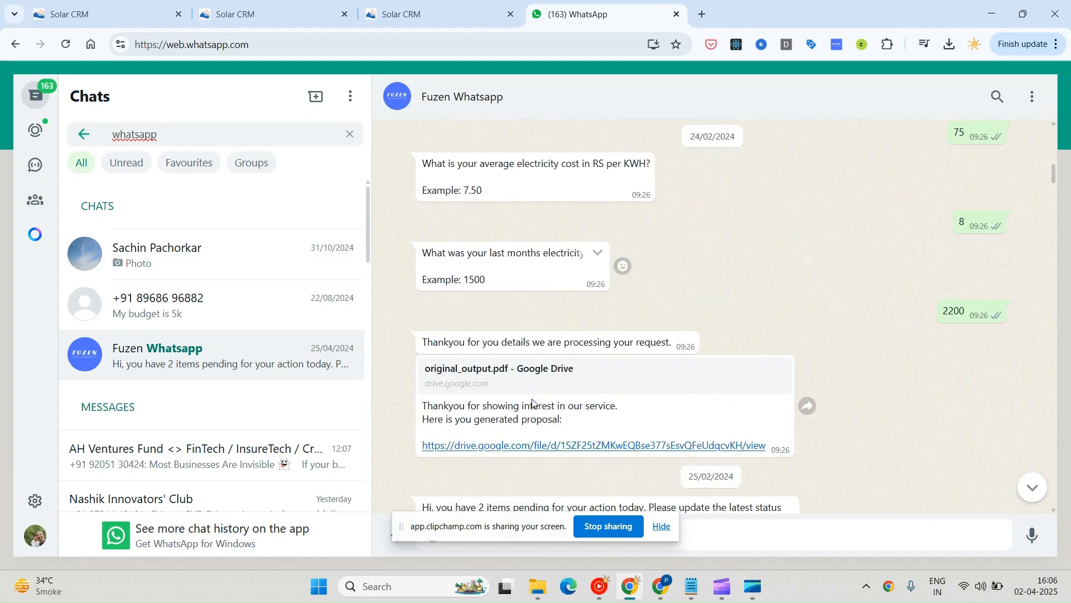
scroll(1014, 211, "up", 3)
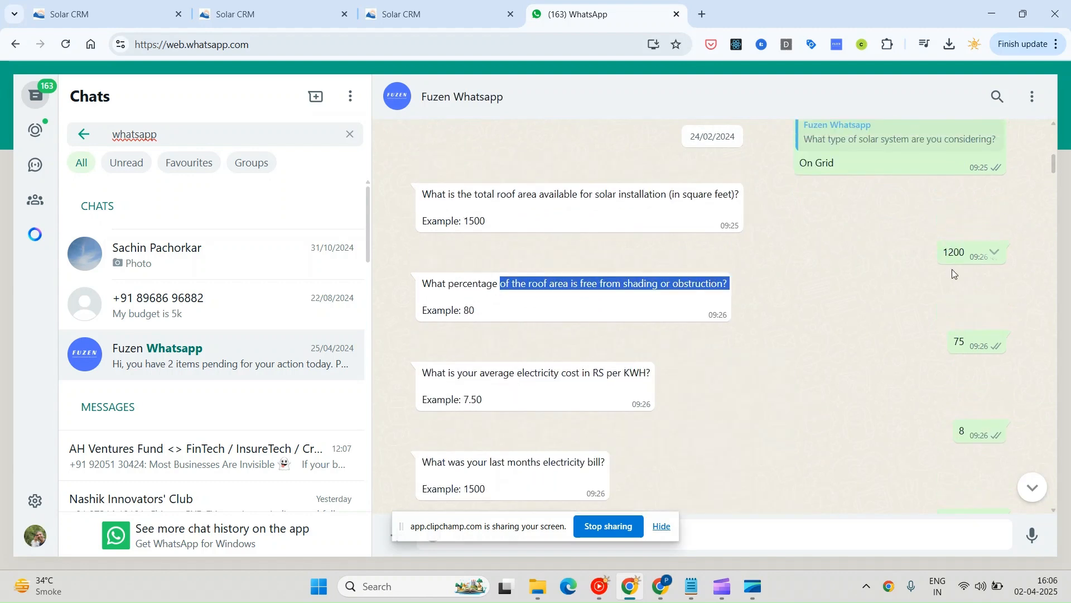
scroll(949, 350, "down", 3)
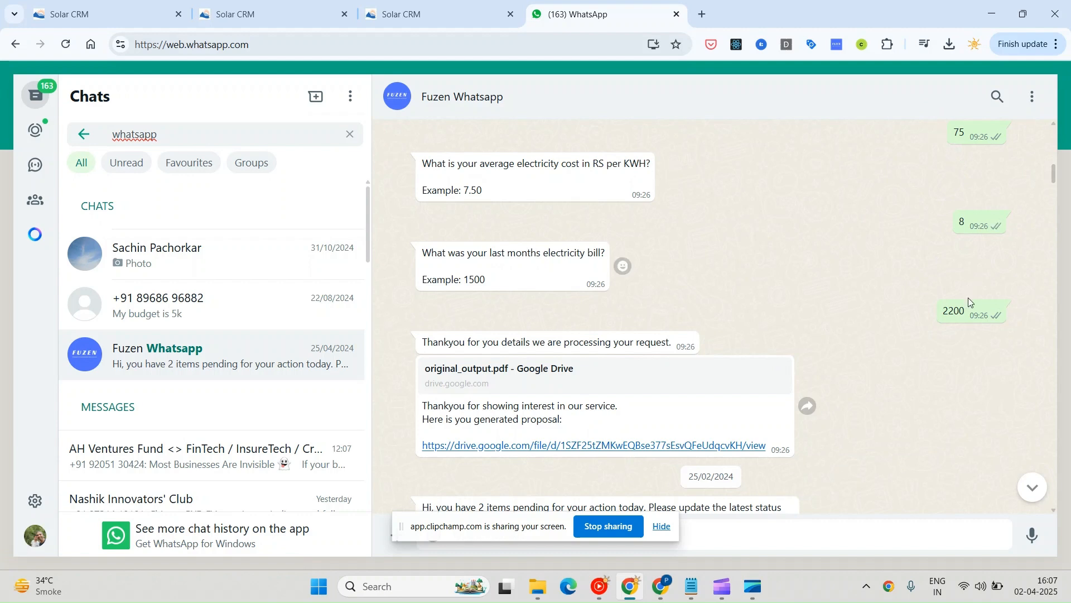
Step: Open the generated proposal original_output.pdf from the chat link and highlight the customer values under Project Details
left_click(538, 448)
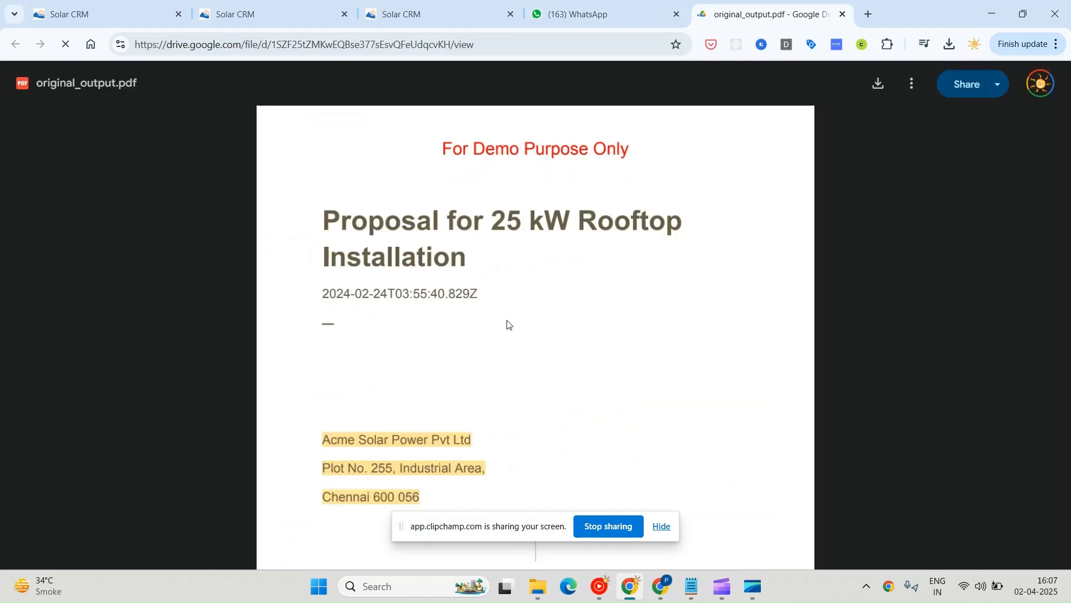
scroll(487, 286, "down", 10)
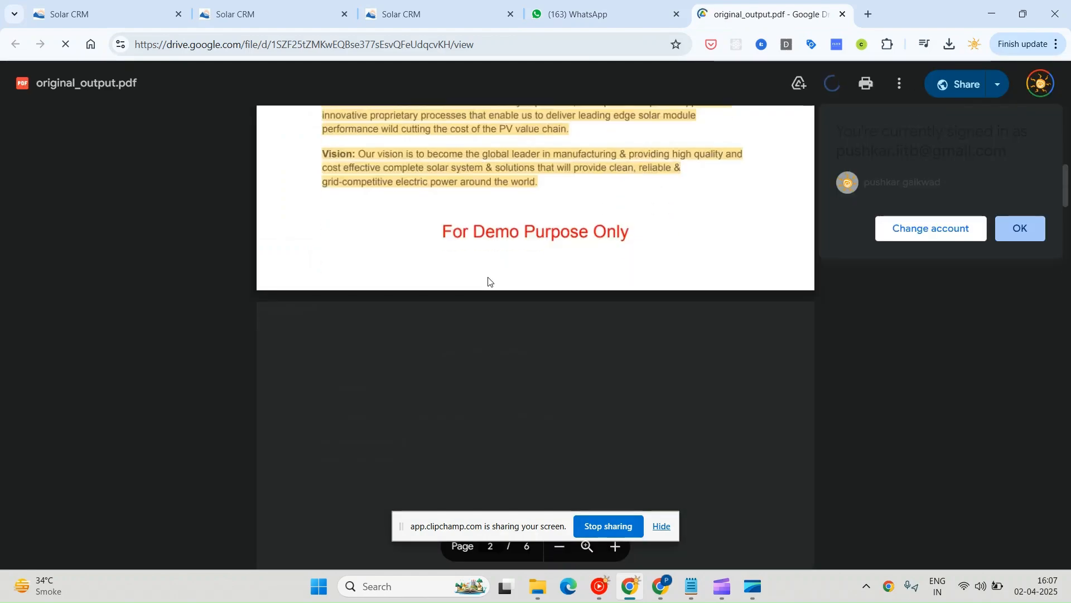
scroll(488, 280, "down", 4)
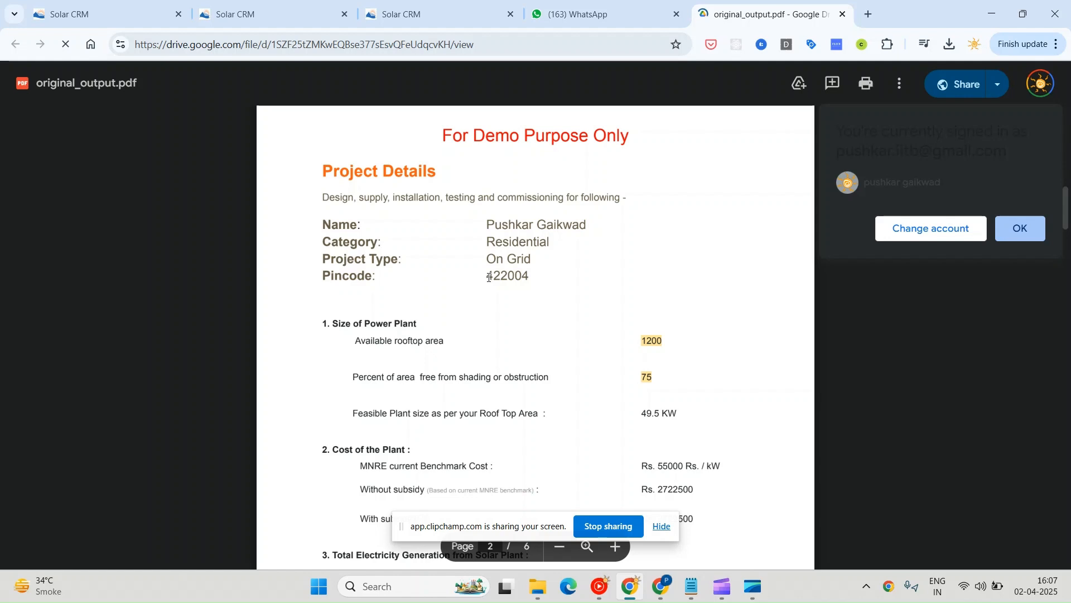
left_click_drag(544, 276, 492, 225)
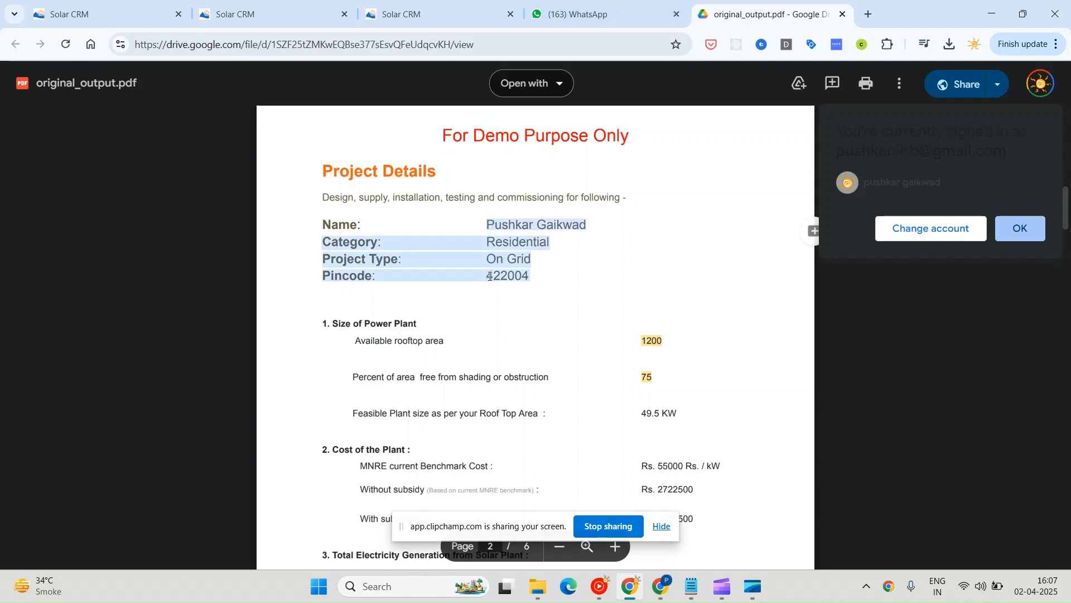
Step: Compare the answers in the WhatsApp chat with the Project Details in original_output.pdf, and return to the chat
left_click(618, 10)
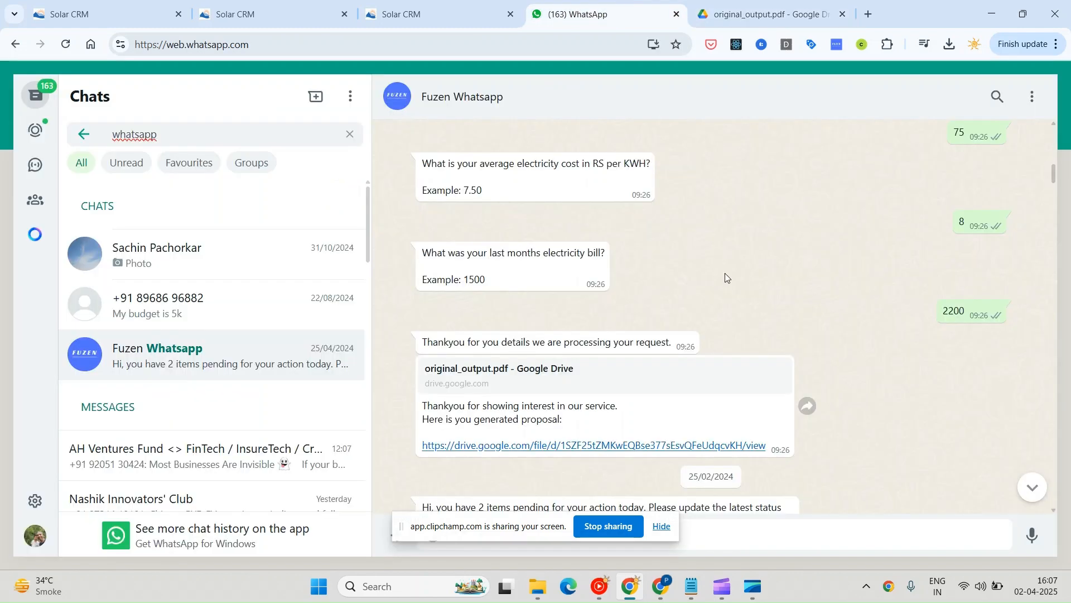
scroll(725, 274, "up", 10)
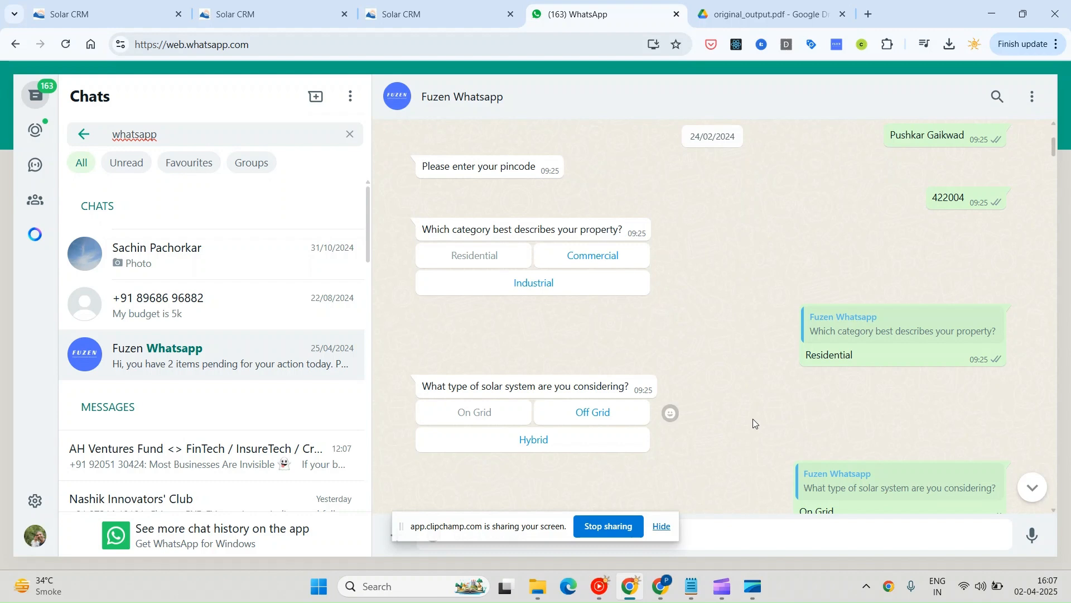
scroll(753, 419, "down", 5)
scroll(754, 423, "down", 3)
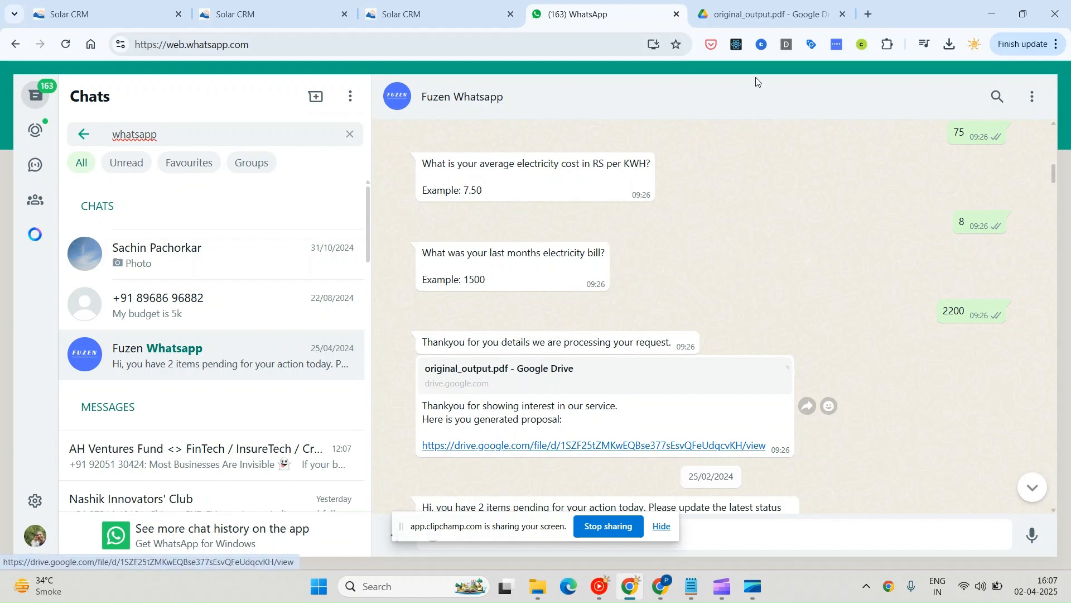
left_click(753, 15)
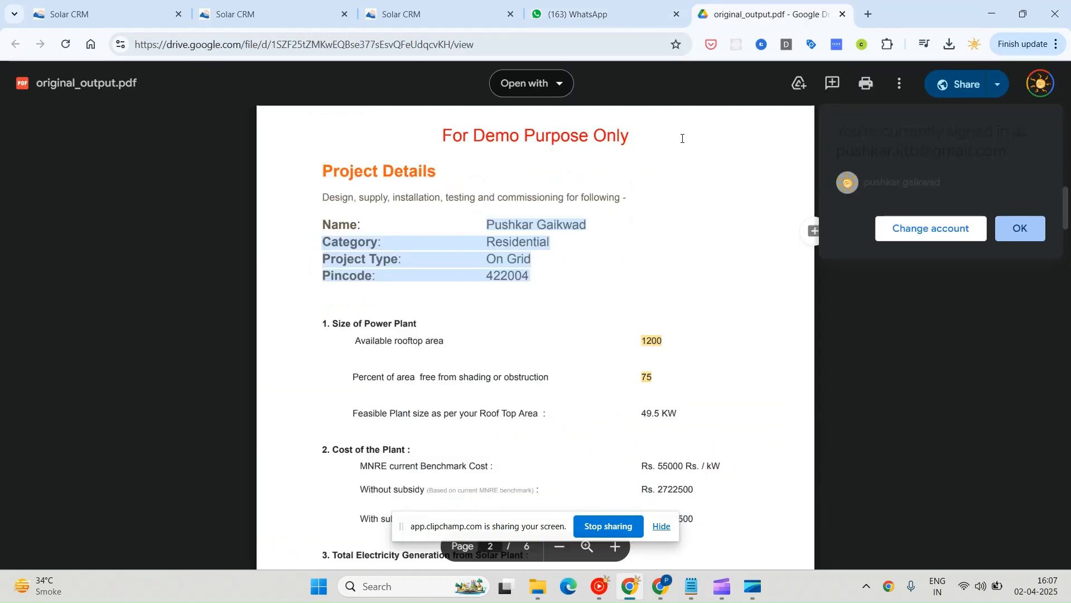
left_click(617, 5)
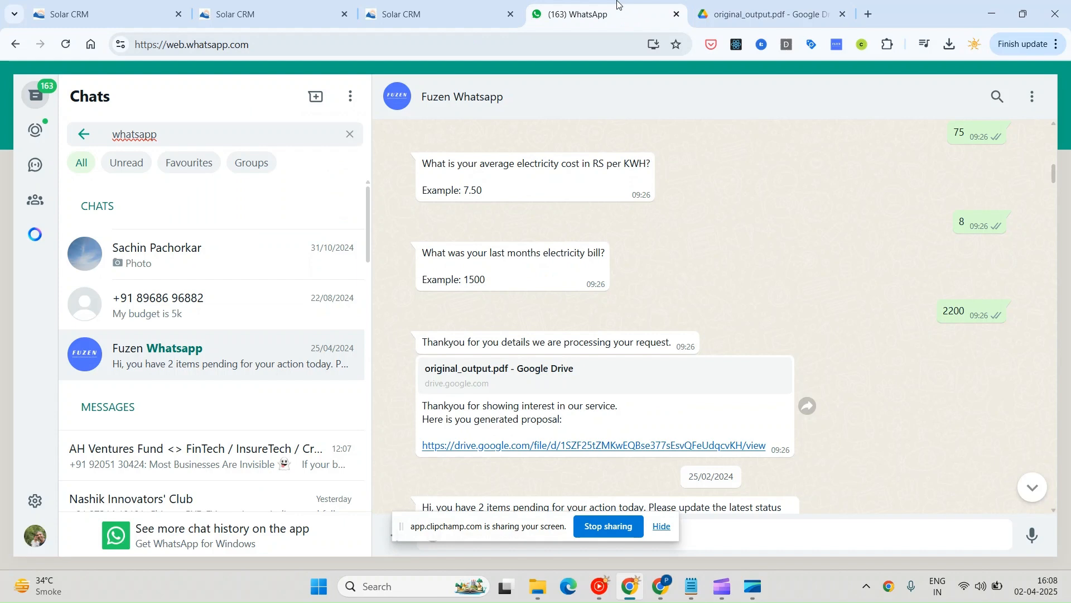
Step: Review the property category, solar system type, roof area and shading questions with their answers in the WhatsApp chat
scroll(996, 241, "up", 1)
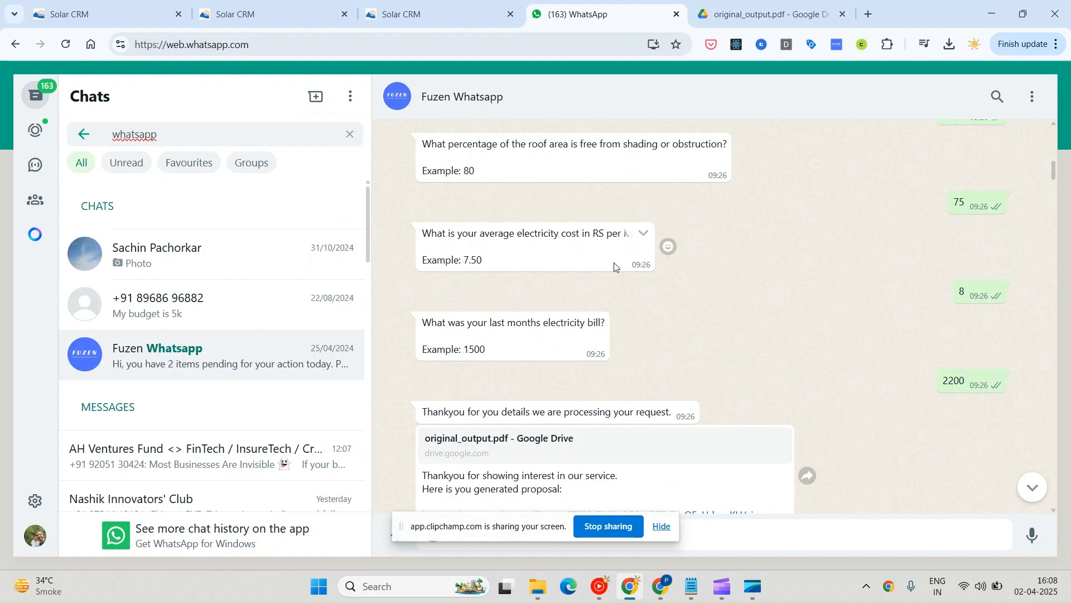
scroll(588, 313, "up", 2)
scroll(589, 317, "up", 2)
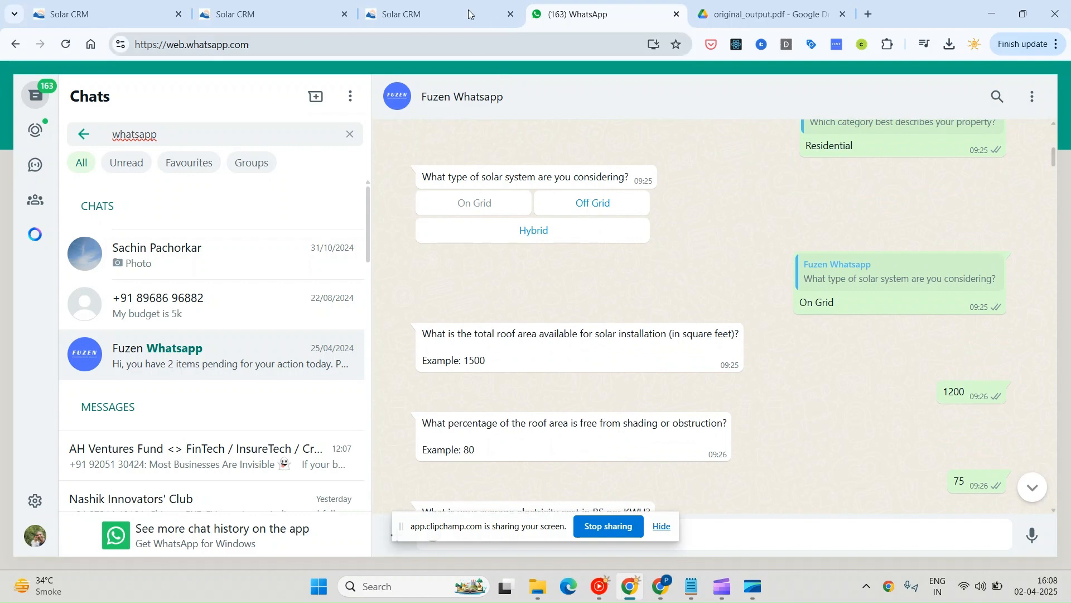
Step: Return to the Solar CRM workflow builder and view the conversation start trigger with its first Text question and Quick reply question
left_click(445, 10)
scroll(672, 373, "up", 9)
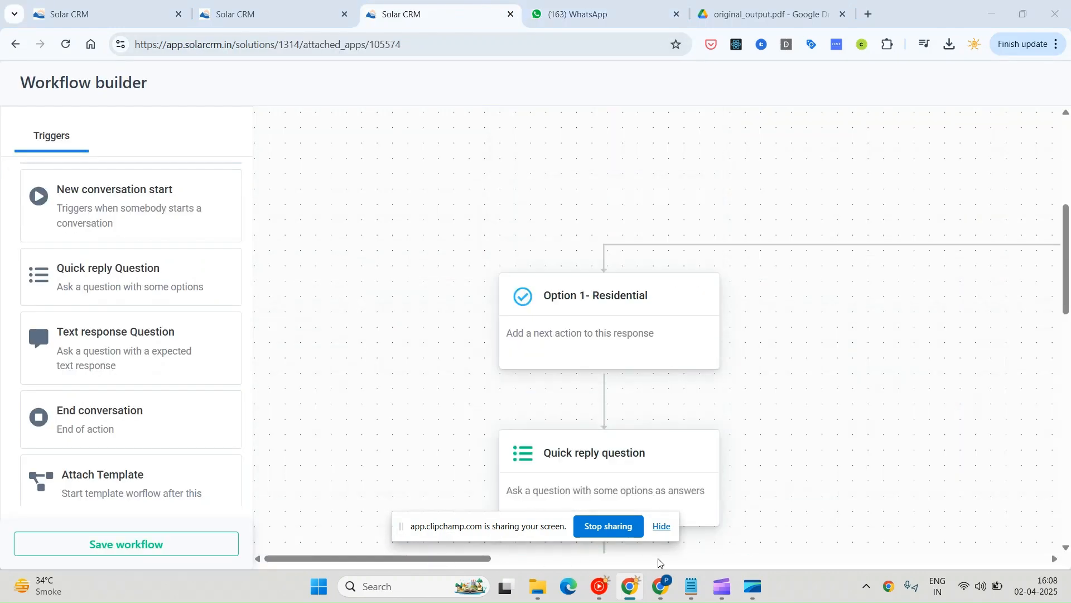
left_click(1057, 560)
left_click(1056, 560)
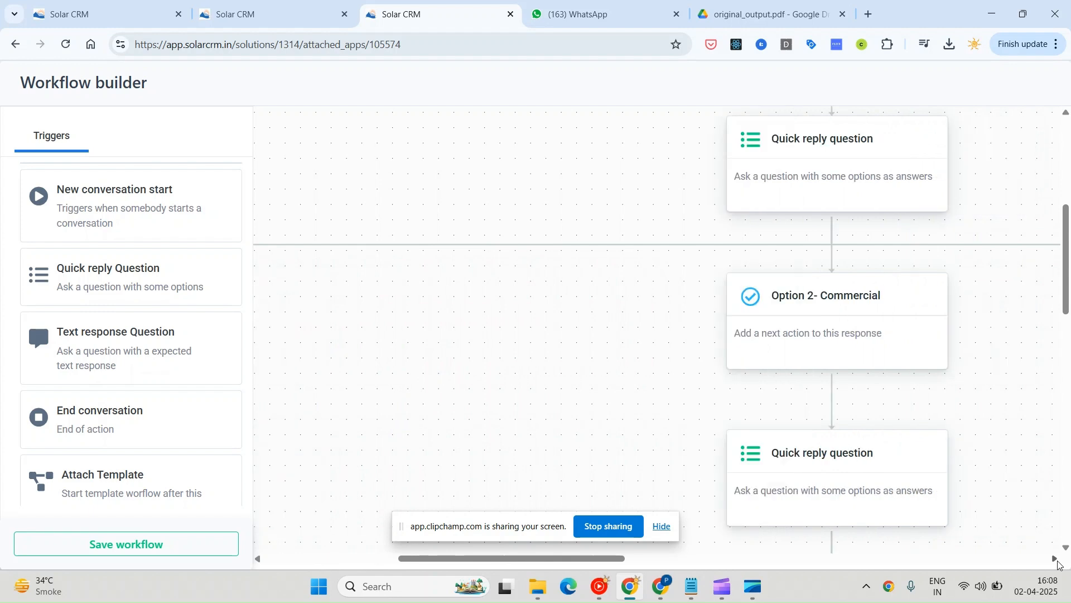
scroll(665, 263, "up", 5)
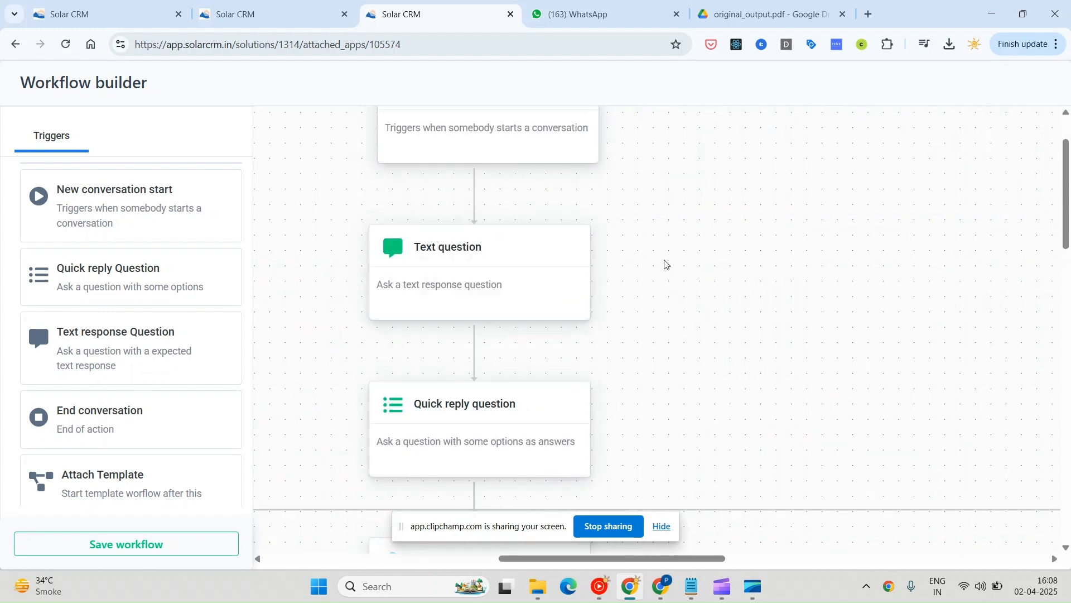
Step: Switch to the Solar CRM dashboard and open the Sales Funnel page
left_click(241, 14)
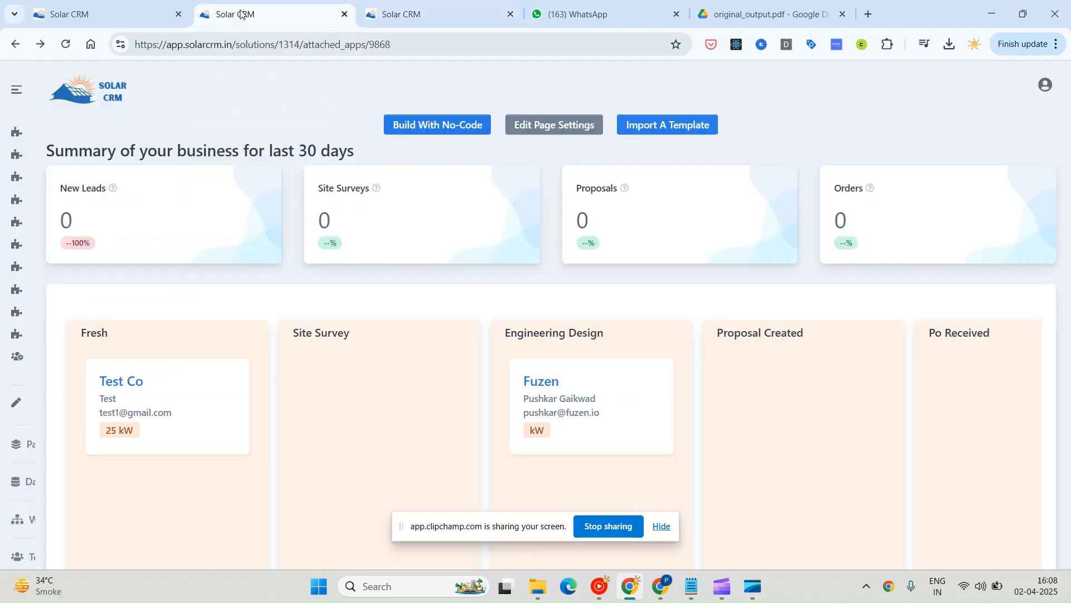
mouse_move(17, 360)
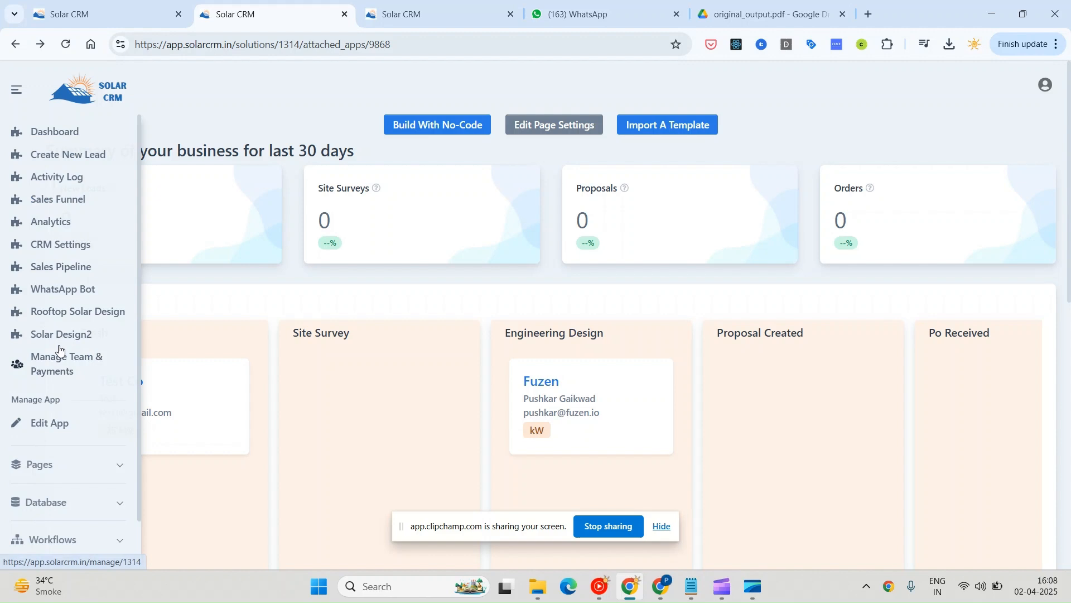
left_click(50, 205)
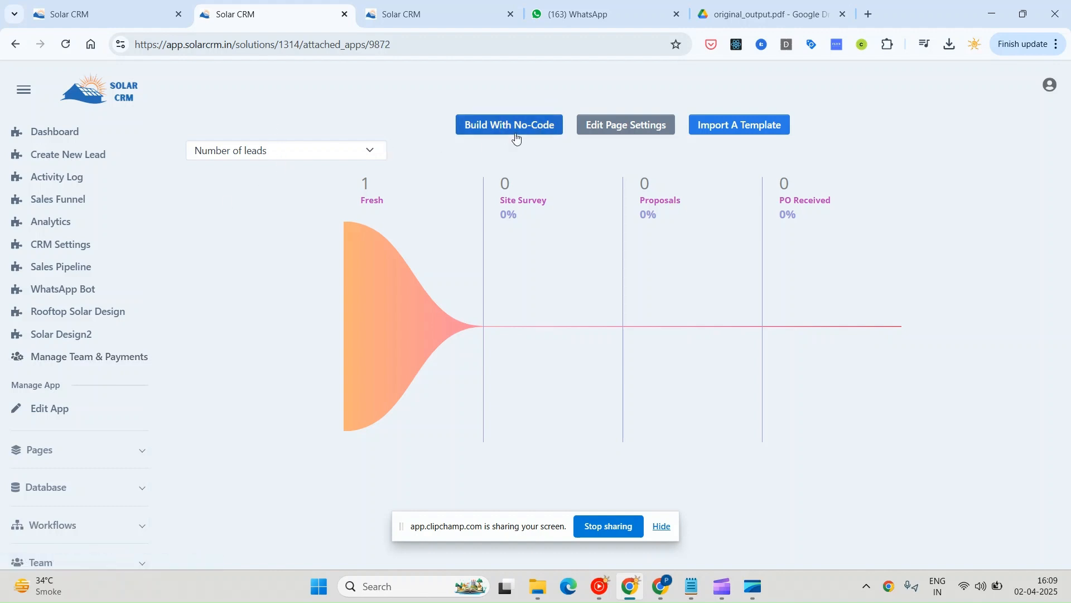
Step: Expand the app's Pages list, look through its pages, and collapse it again
left_click(82, 461)
scroll(82, 461, "down", 5)
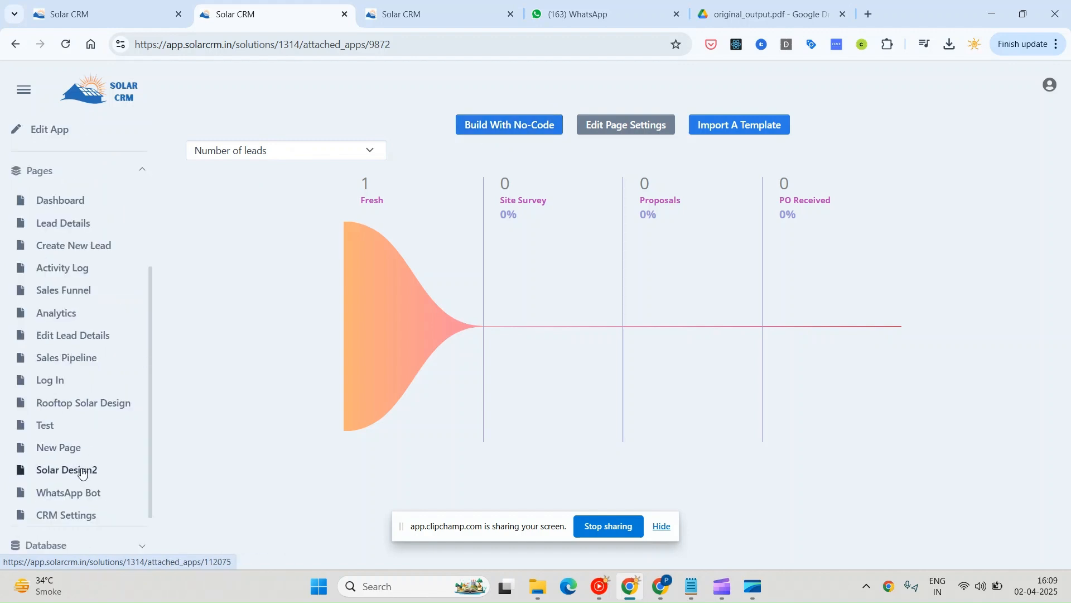
scroll(86, 366, "up", 2)
left_click(124, 251)
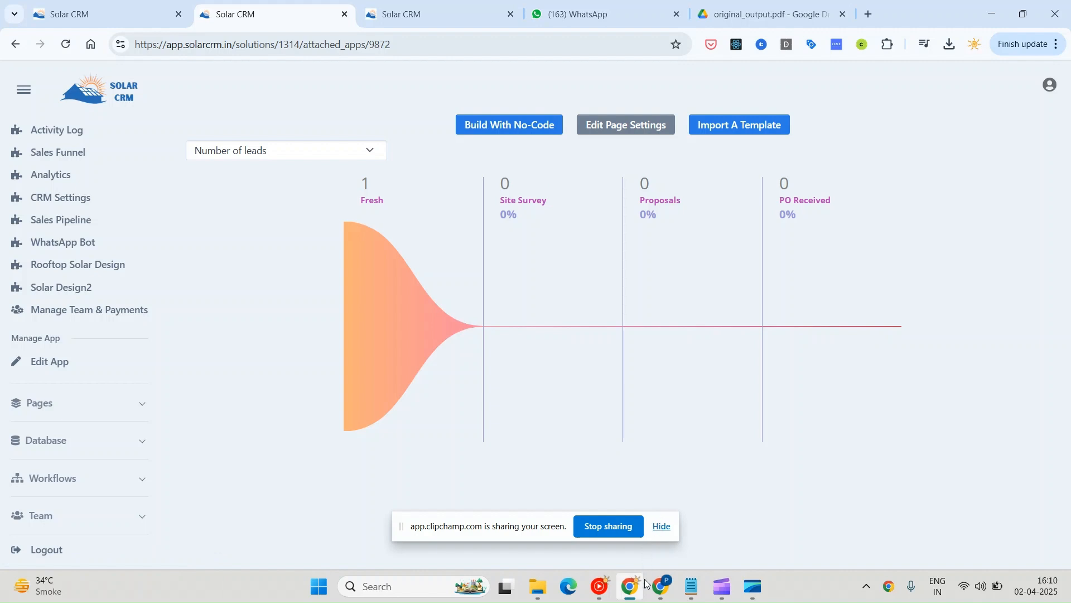
Step: Switch to the other browser window and show the Fuzen home page and the My Apps section with its option to create a new app
mouse_move(646, 582)
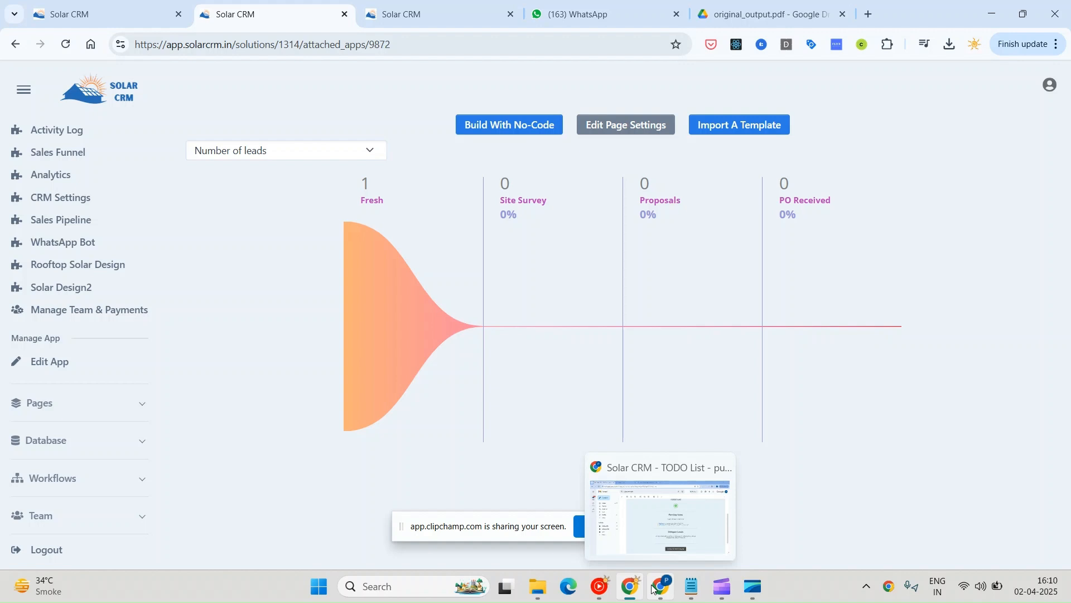
left_click(654, 588)
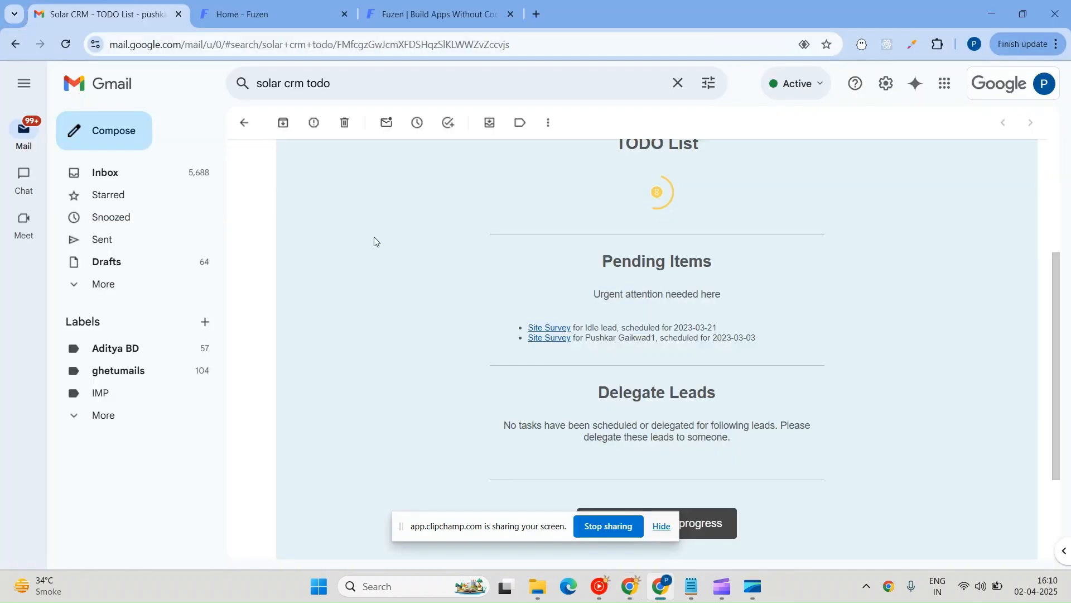
left_click(285, 11)
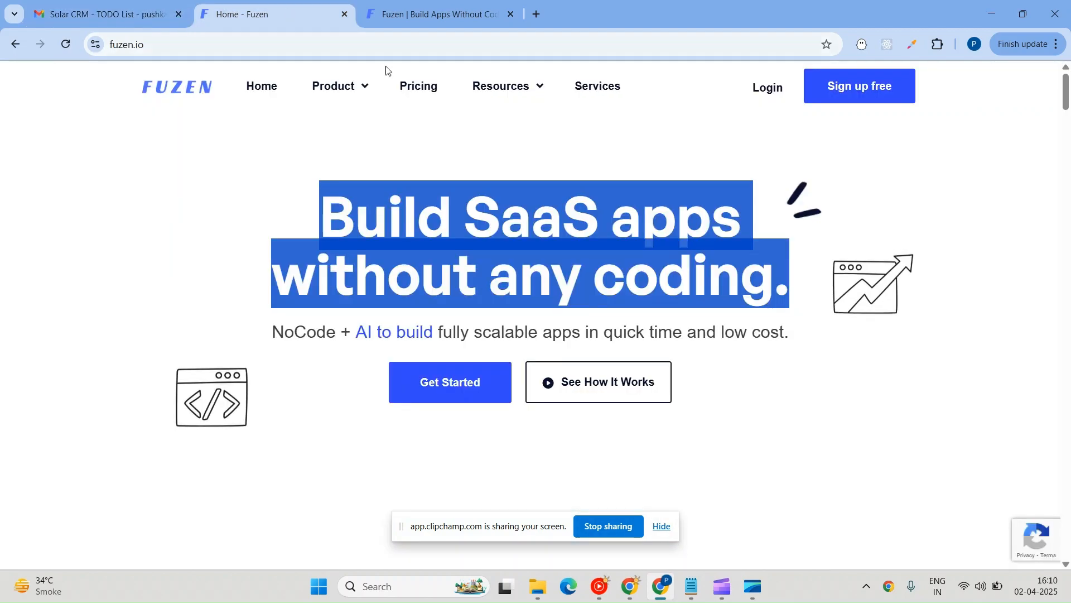
left_click(435, 13)
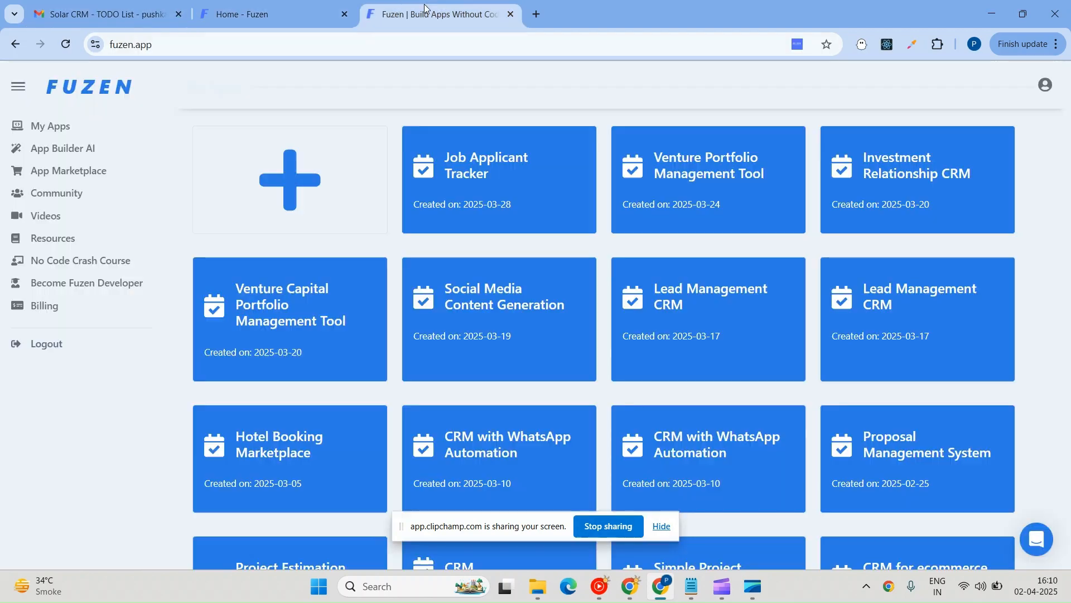
scroll(390, 178, "up", 4)
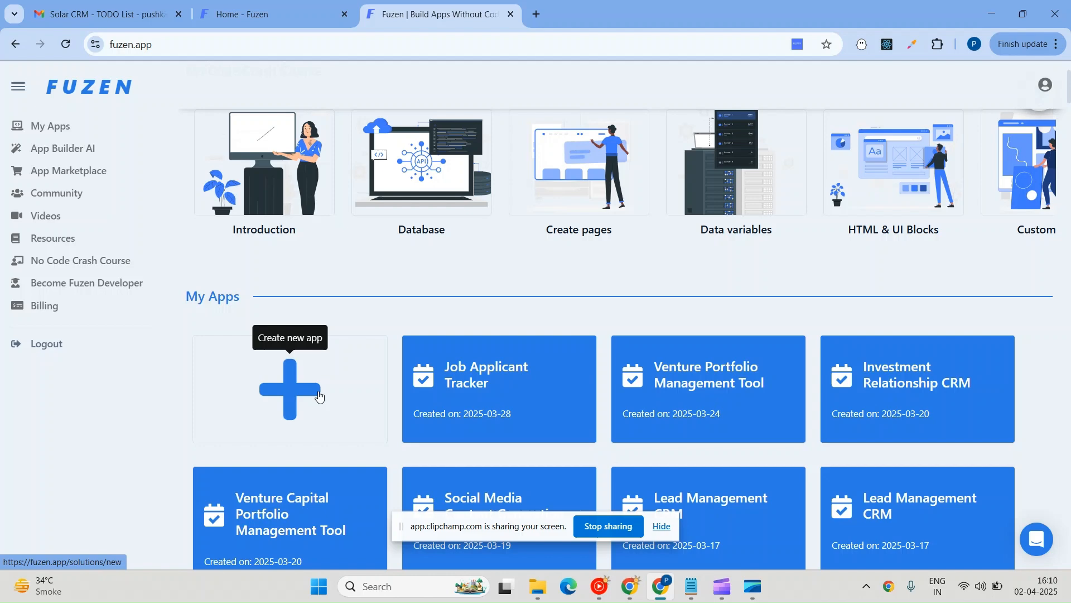
Step: Return to the Solar CRM website and open its page solarcrm.in/solar-crm-india/
left_click(630, 586)
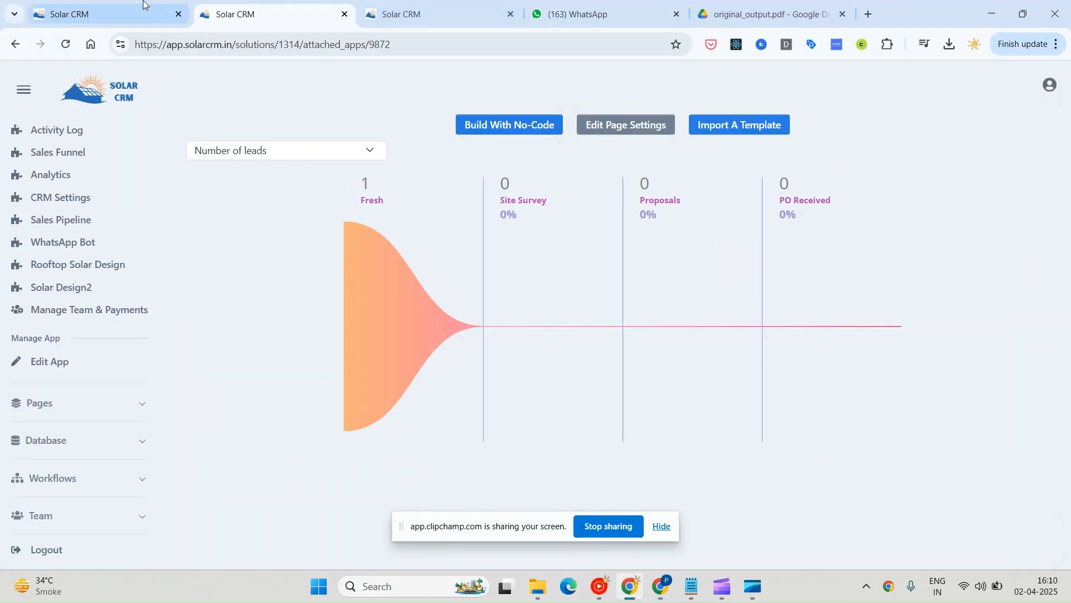
left_click(112, 14)
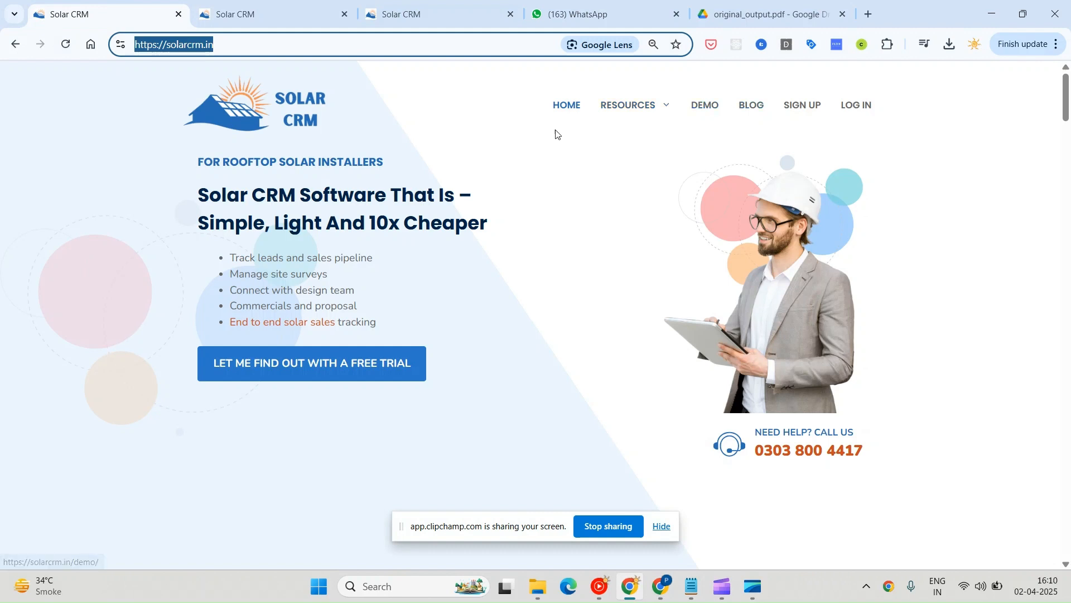
left_click(288, 46)
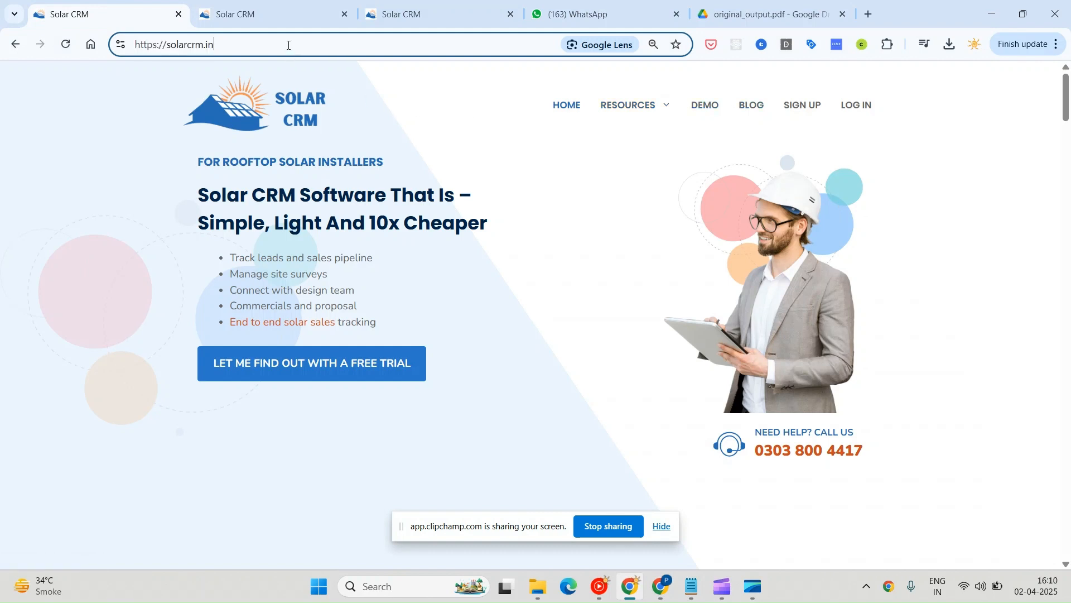
type("/so")
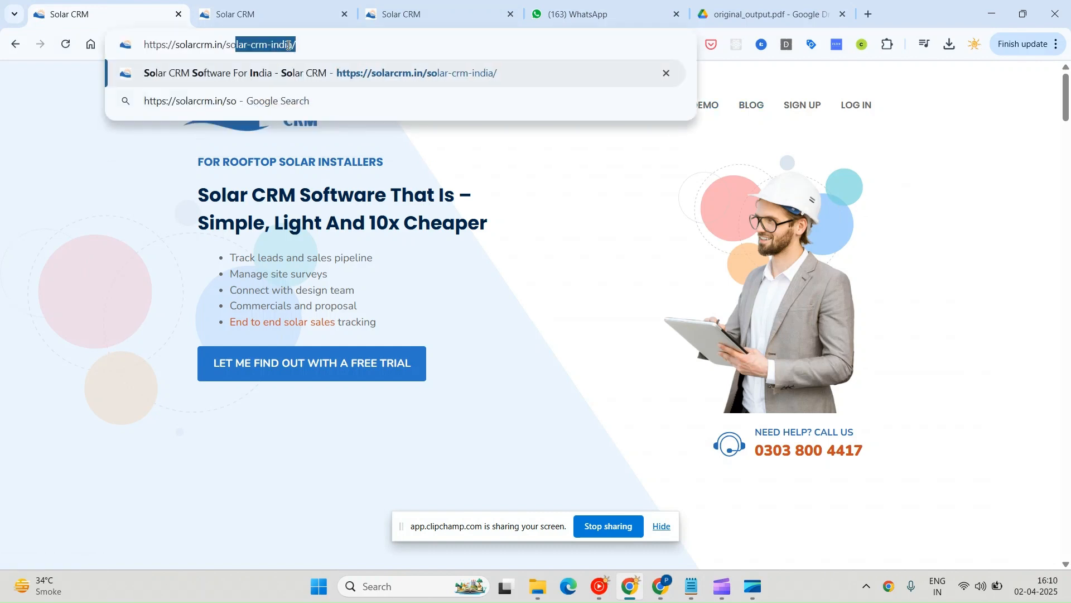
left_click(294, 77)
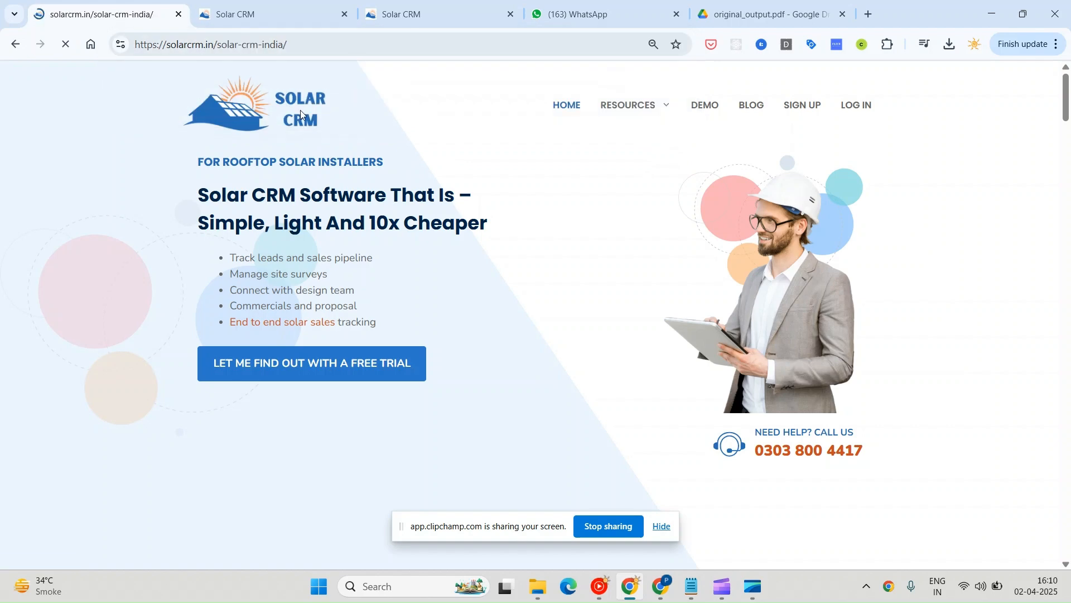
Step: Find the Pricing section and highlight the names, monthly prices and user limits of the Starter, Pro and Growth plans
scroll(301, 111, "down", 20)
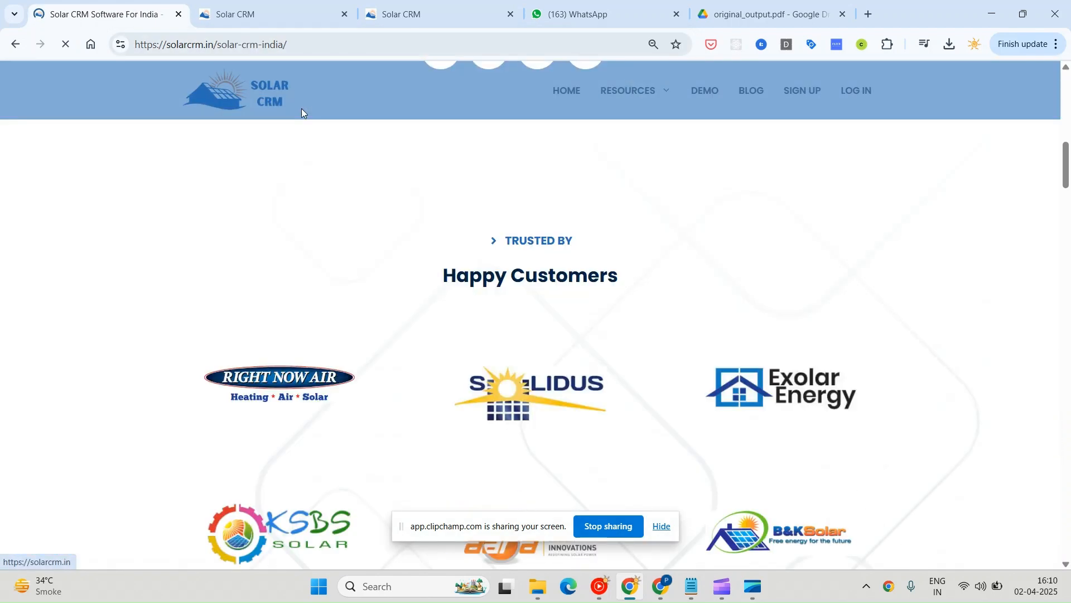
scroll(302, 113, "down", 20)
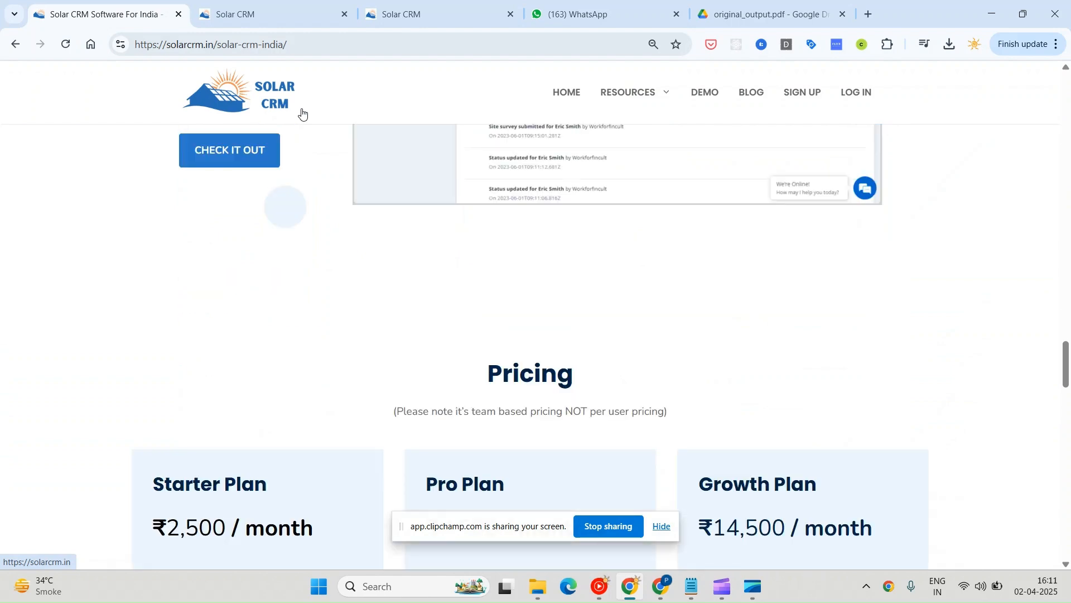
scroll(302, 114, "up", 1)
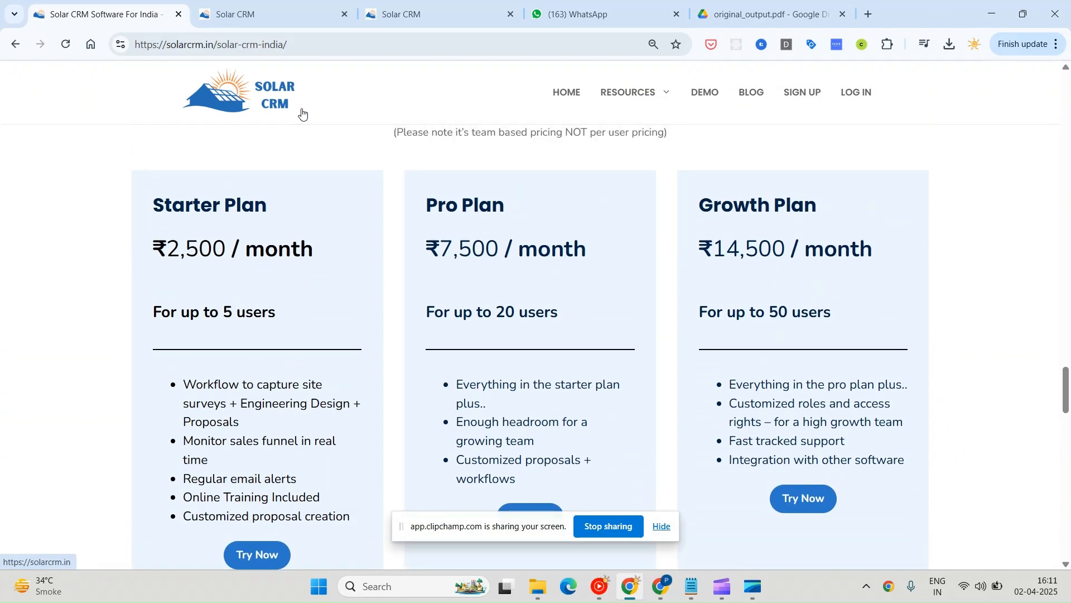
left_click_drag(153, 205, 830, 302)
left_click(564, 267)
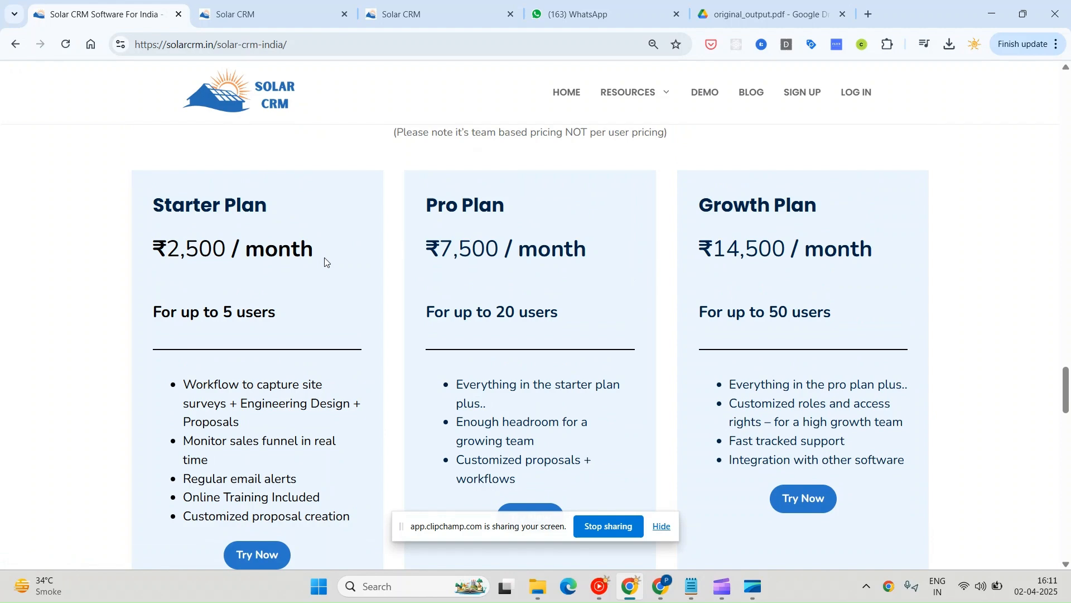
Step: Revisit the option to create a new app in Fuzen's My Apps, and return to the Solar CRM app to open its home page
left_click(666, 586)
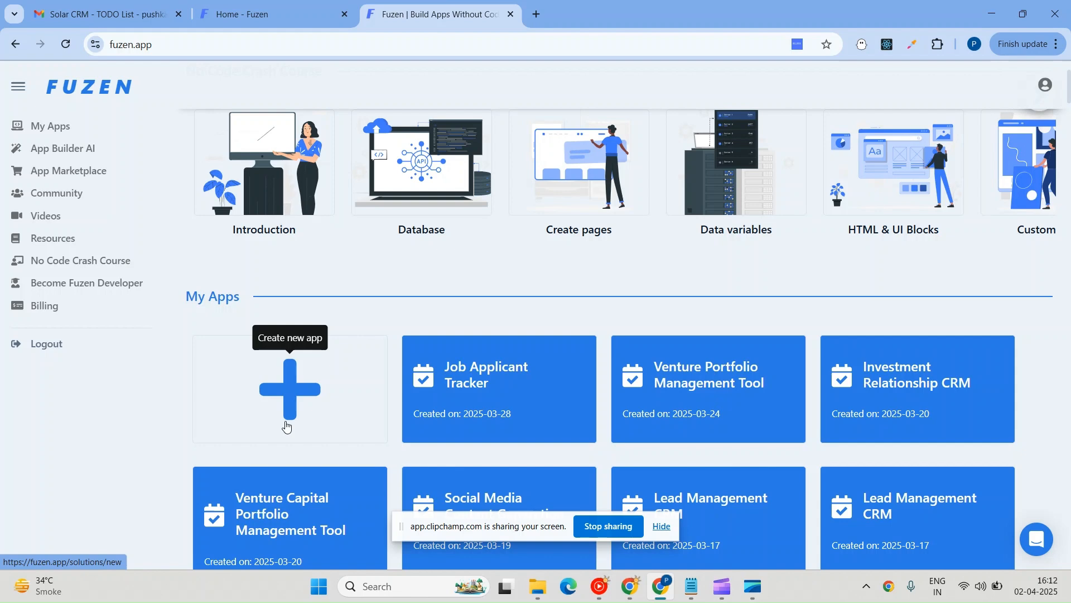
left_click(631, 598)
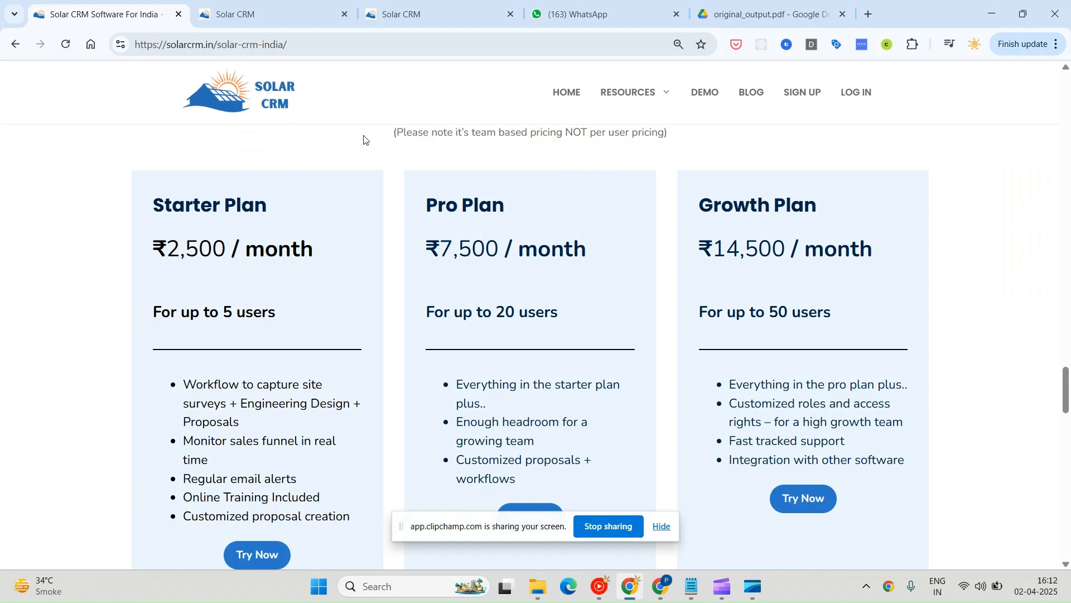
scroll(346, 333, "up", 6)
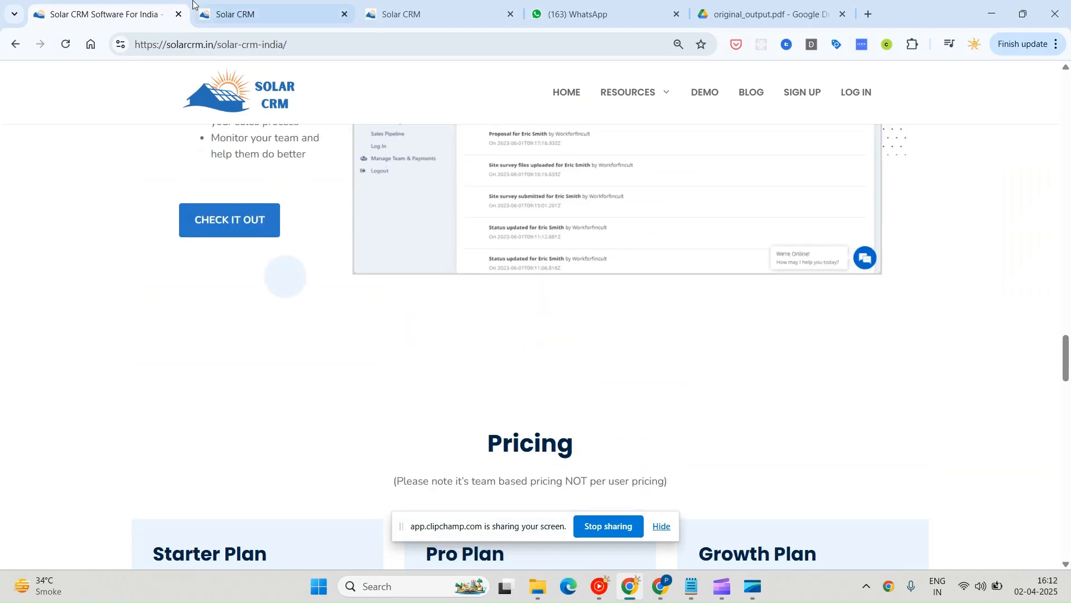
left_click(229, 14)
left_click(89, 101)
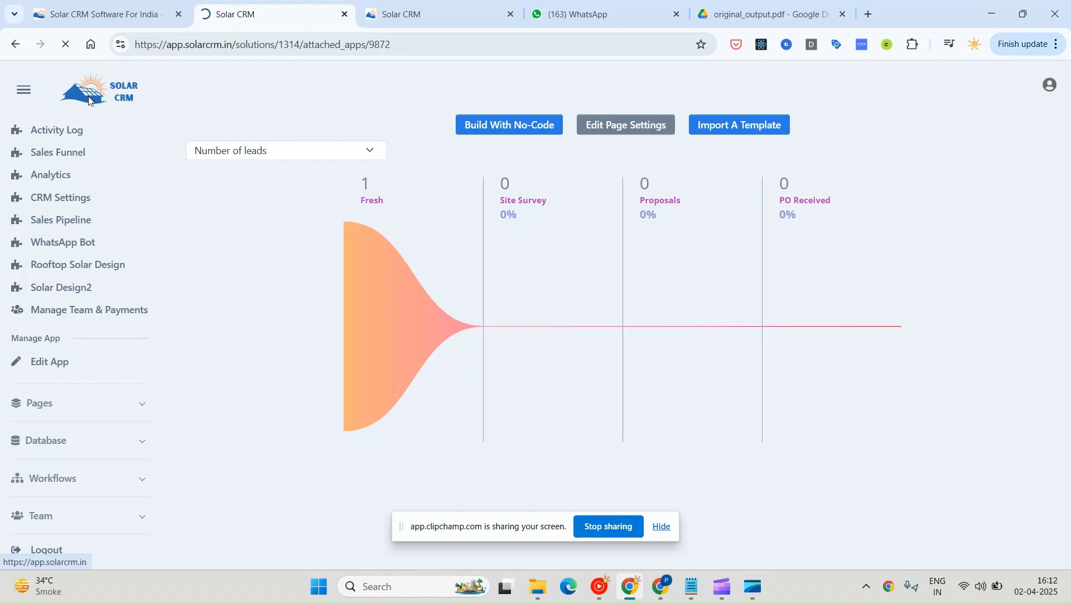